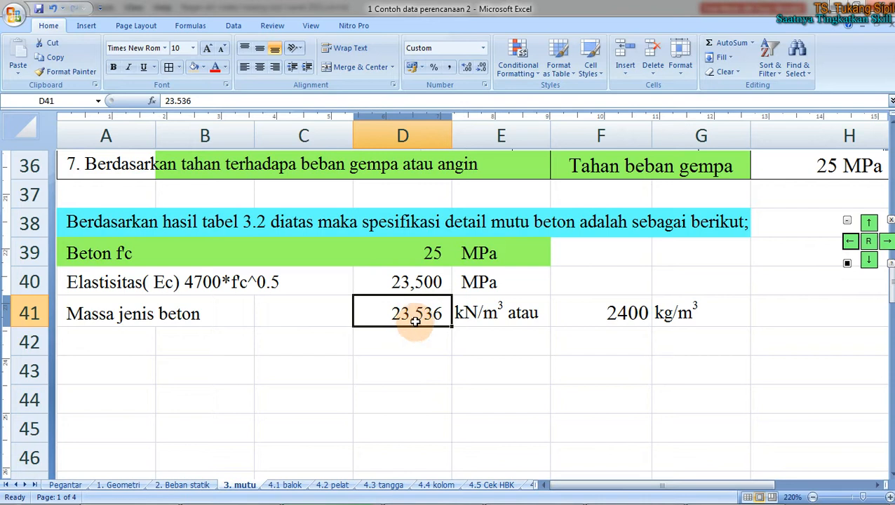
# Step: Inspect the concrete modulus formula in cell D40 of the Excel mutu sheet
pyautogui.click(398, 284)
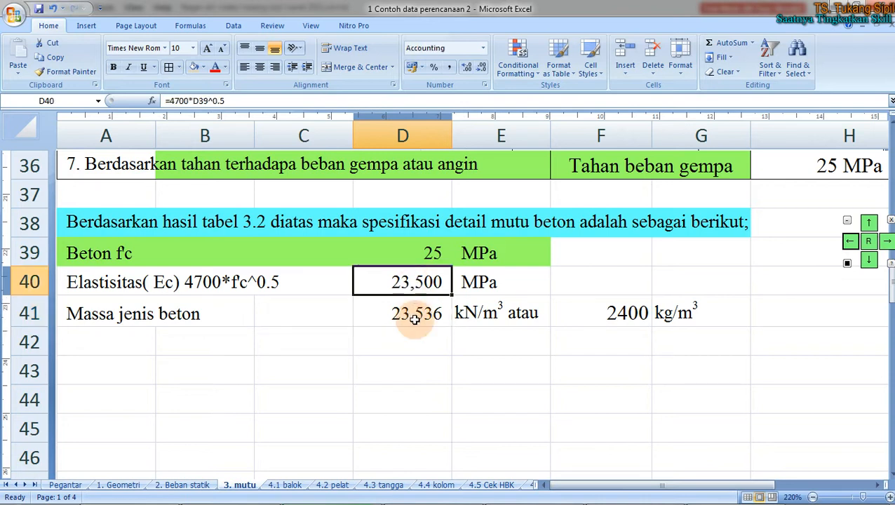
pyautogui.scroll(-5, 405, 317)
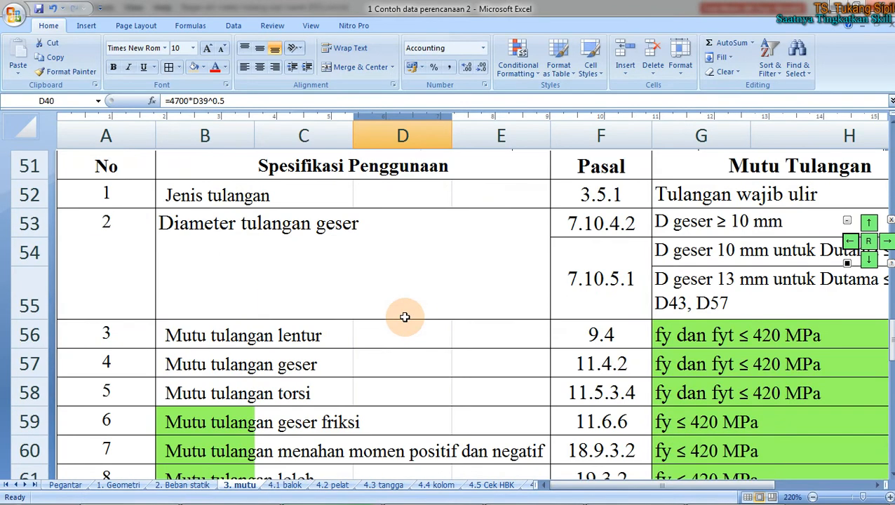
pyautogui.scroll(1, 405, 317)
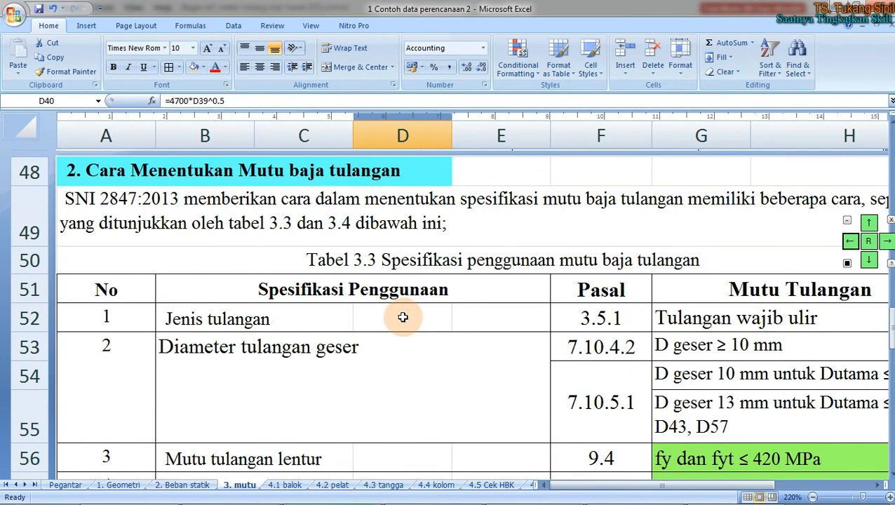
pyautogui.scroll(-6, 403, 316)
pyautogui.scroll(-2, 401, 319)
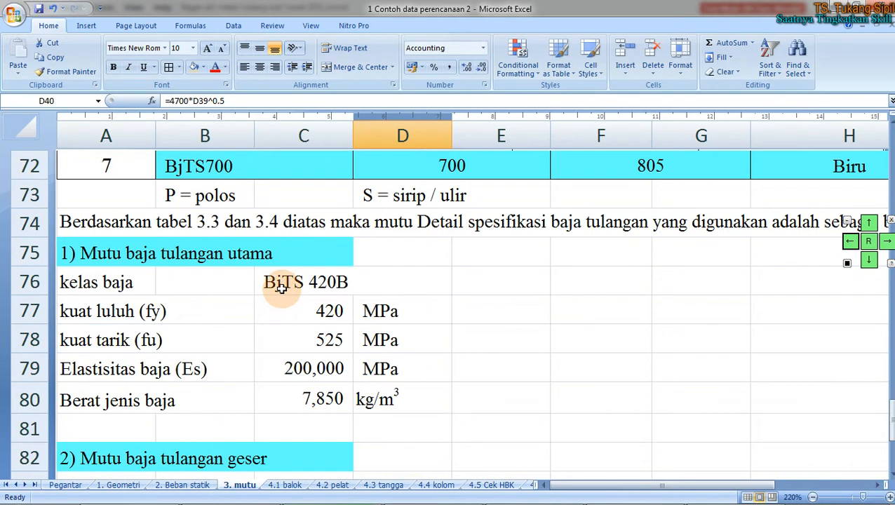
# Step: Check the main and shear reinforcement grades, BjTS 420B and BjTS 280, then bring up XMind
pyautogui.click(281, 284)
pyautogui.scroll(-2, 294, 294)
pyautogui.scroll(-1, 298, 298)
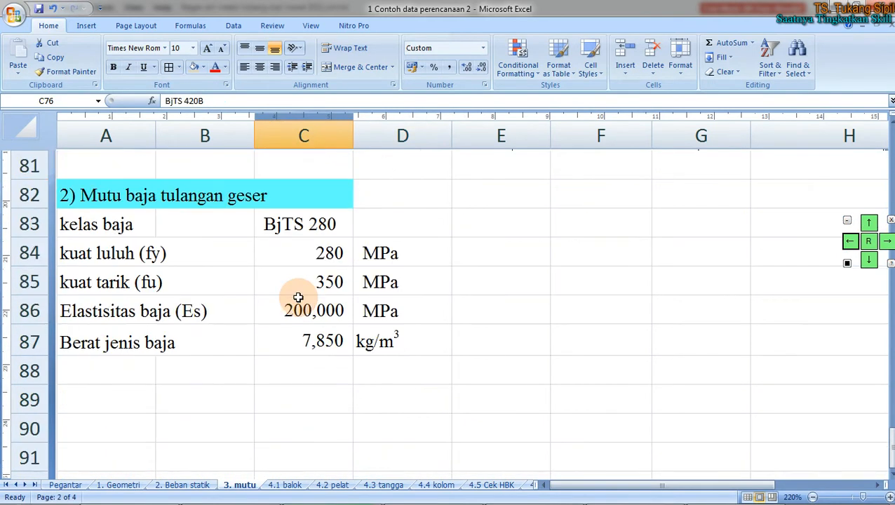
pyautogui.click(295, 233)
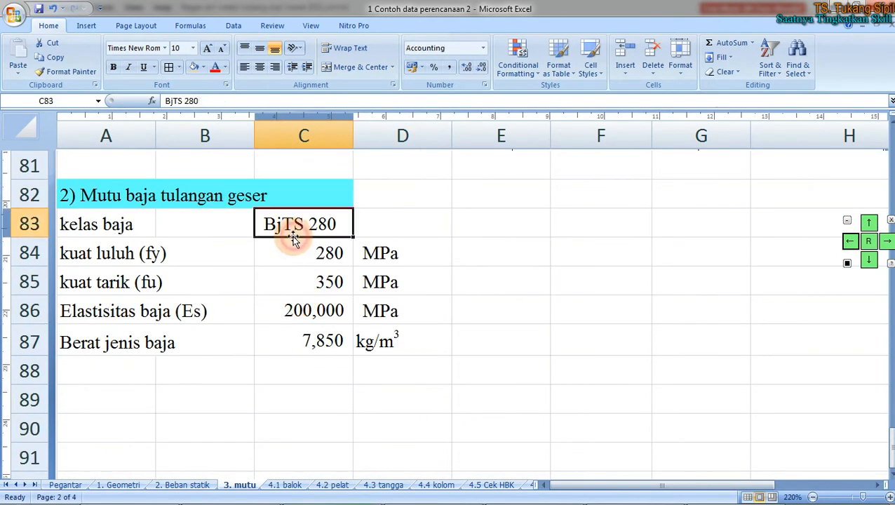
pyautogui.moveTo(362, 502)
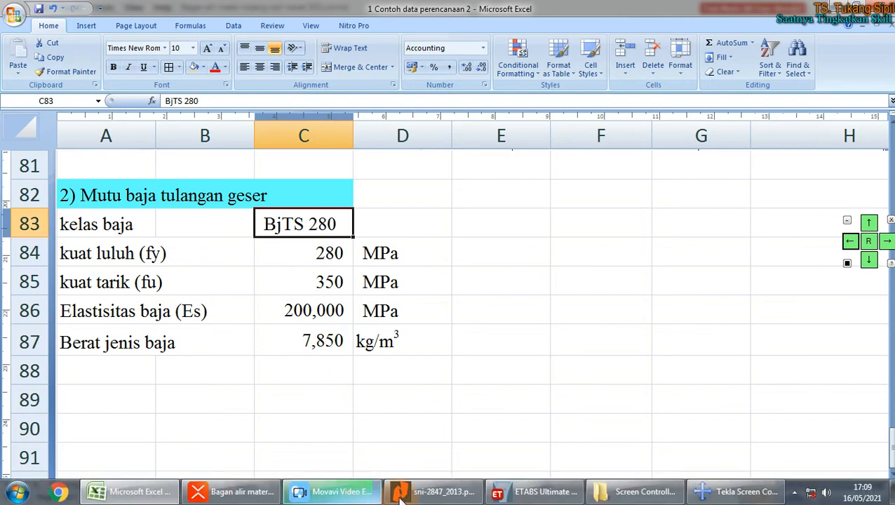
pyautogui.click(204, 491)
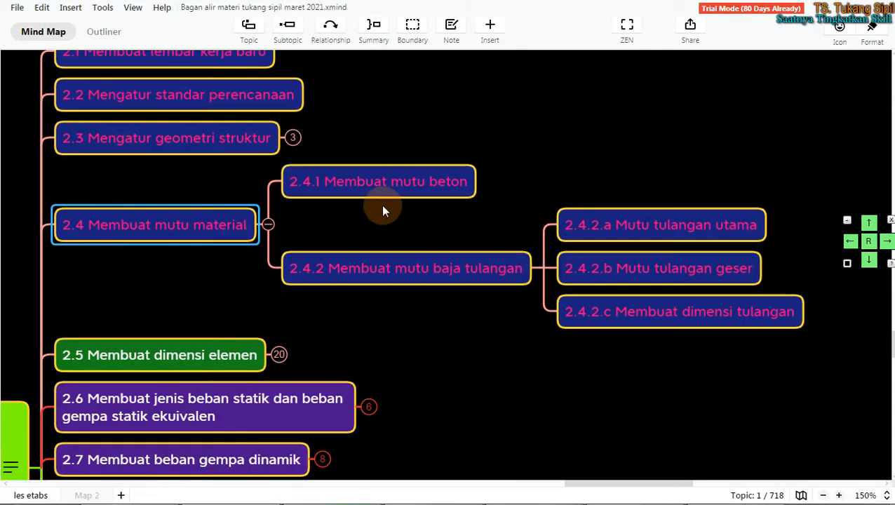
# Step: Go through topics 2.4.1 Membuat mutu beton and 2.4.2 Membuat mutu baja tulangan, then return to ETABS
pyautogui.click(372, 182)
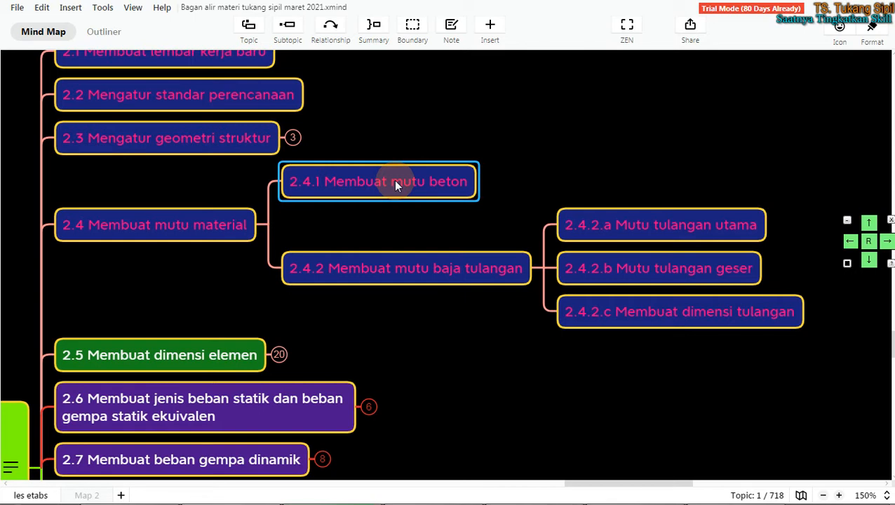
pyautogui.click(422, 258)
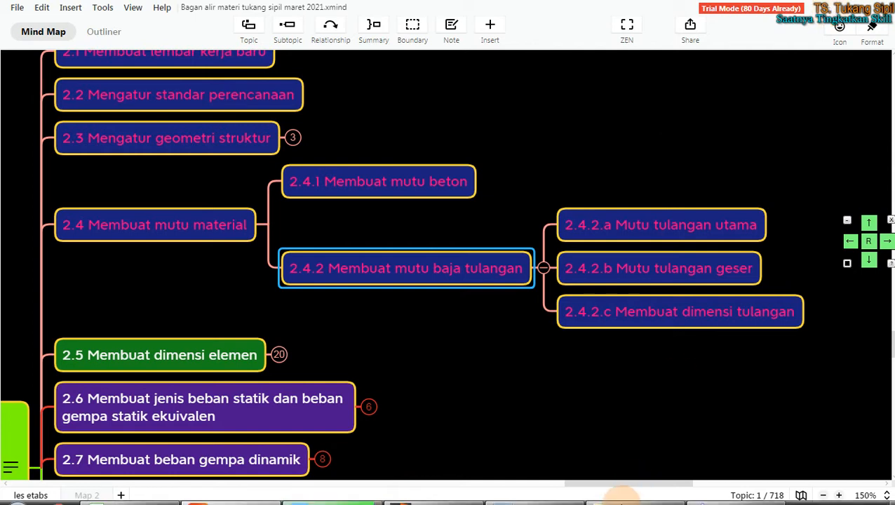
pyautogui.moveTo(558, 498)
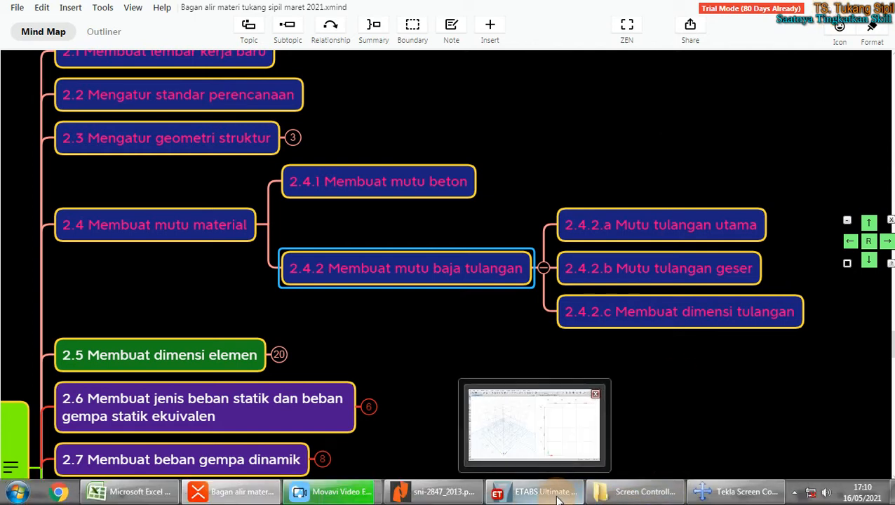
pyautogui.click(548, 497)
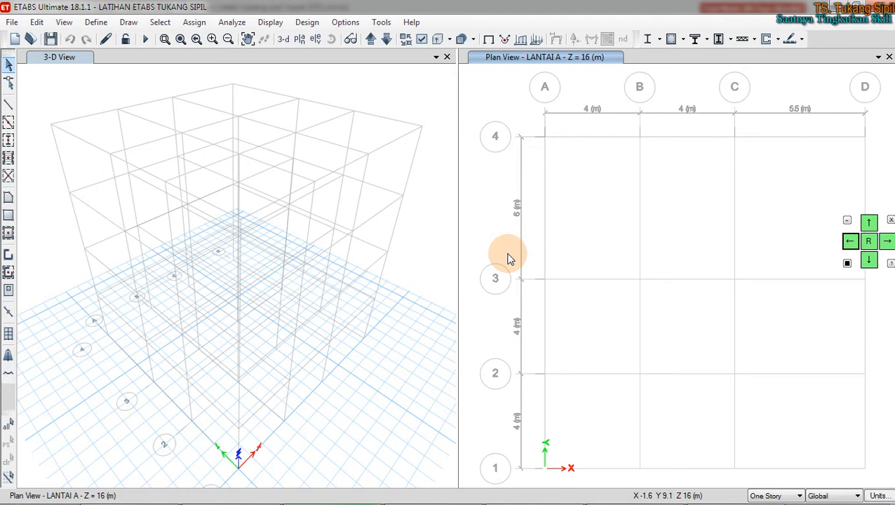
# Step: Open the Set View Options dialog from the Set Display Options toolbar button
pyautogui.click(420, 40)
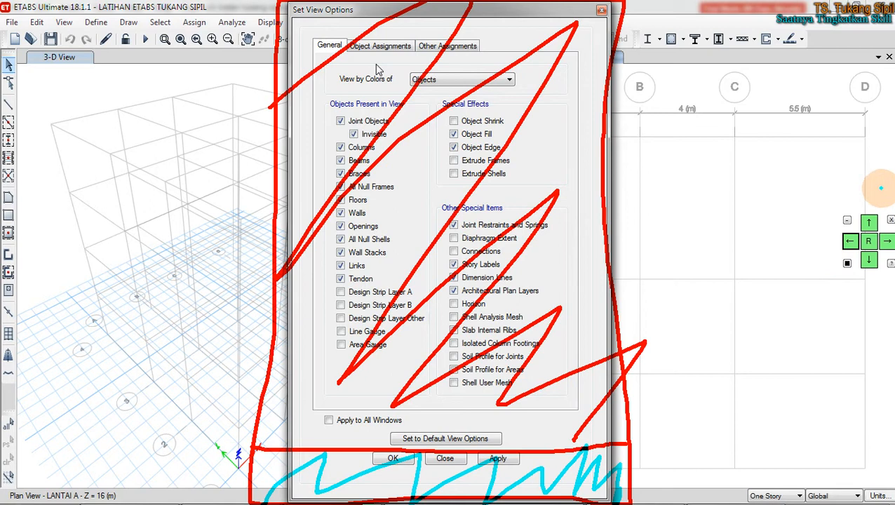
pyautogui.moveTo(879, 188)
pyautogui.mouseDown()
pyautogui.moveTo(773, 250)
pyautogui.moveTo(848, 313)
pyautogui.moveTo(891, 313)
pyautogui.mouseUp()
pyautogui.moveTo(690, 375)
pyautogui.mouseDown()
pyautogui.moveTo(799, 309)
pyautogui.moveTo(775, 344)
pyautogui.mouseUp()
pyautogui.moveTo(761, 310)
pyautogui.mouseDown()
pyautogui.moveTo(817, 285)
pyautogui.moveTo(781, 350)
pyautogui.mouseUp()
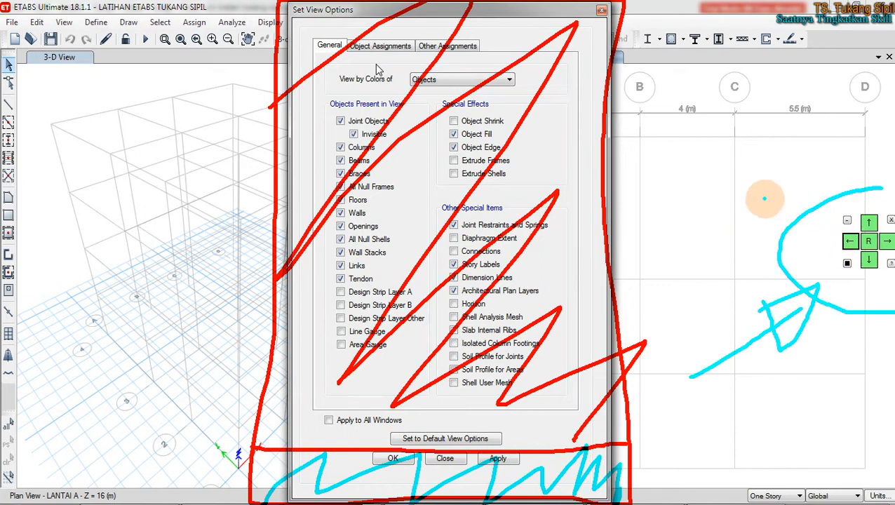
pyautogui.press('Escape')
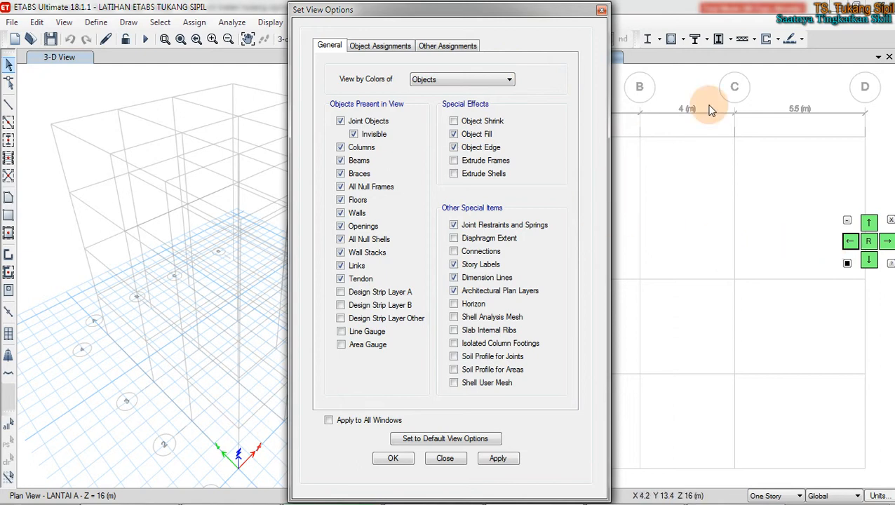
# Step: Move the Set View Options dialog up the screen and apply the current view settings
pyautogui.click(868, 224)
pyautogui.click(868, 224)
pyautogui.click(868, 225)
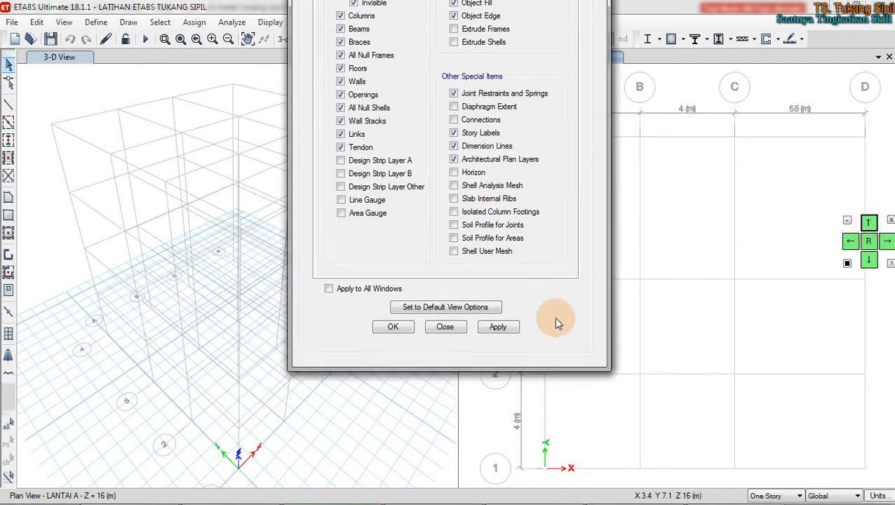
pyautogui.click(508, 331)
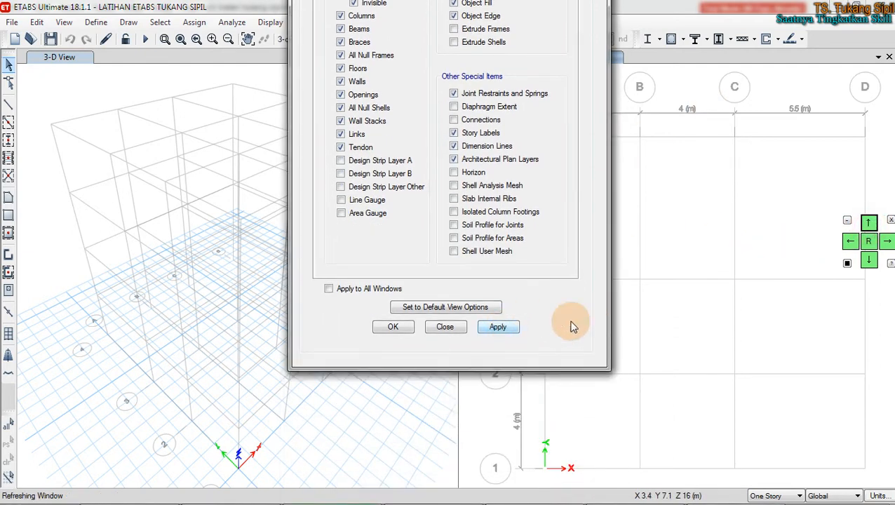
# Step: Shift the ETABS window to the left, then return it to its original place
pyautogui.click(886, 242)
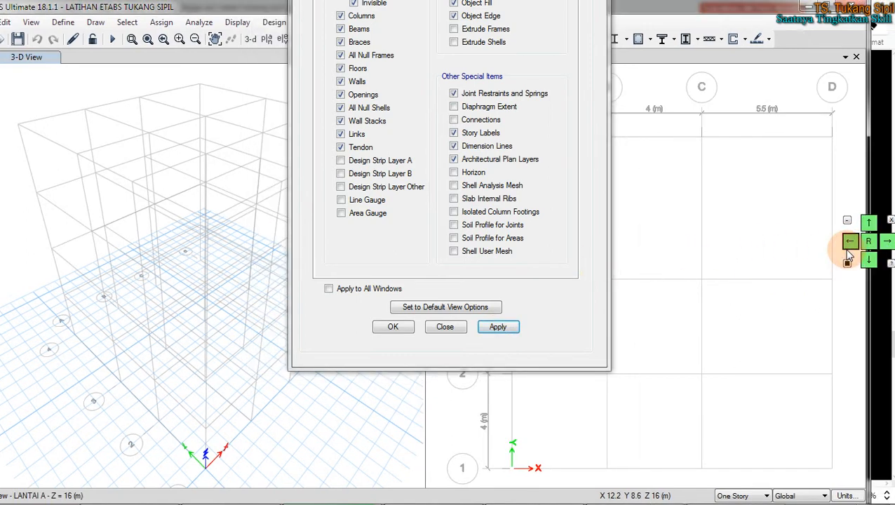
pyautogui.click(679, 236)
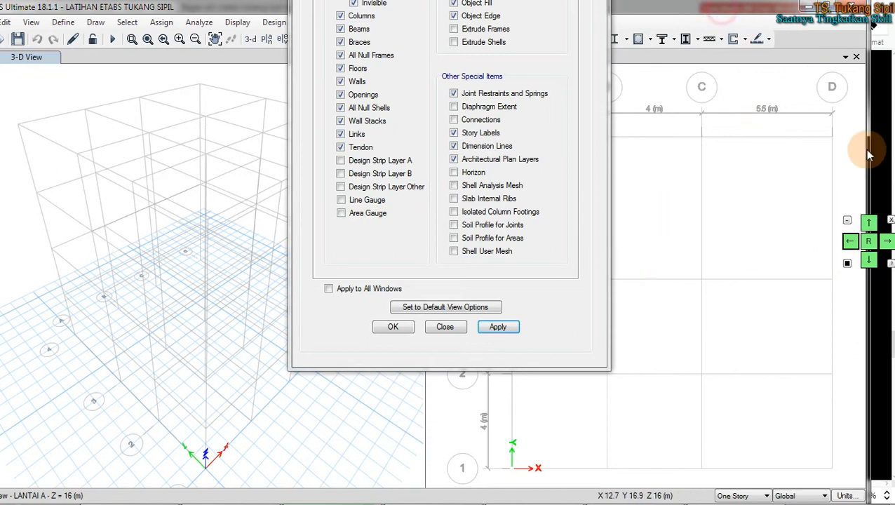
pyautogui.click(868, 242)
pyautogui.click(672, 264)
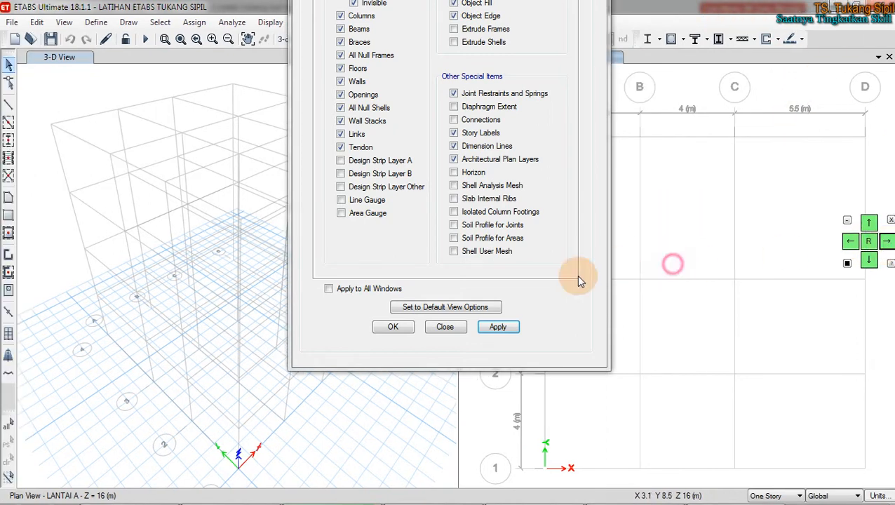
# Step: Reposition the Set View Options dialog with the Screen Controller arrows, leaving it higher up
pyautogui.click(543, 288)
pyautogui.click(868, 262)
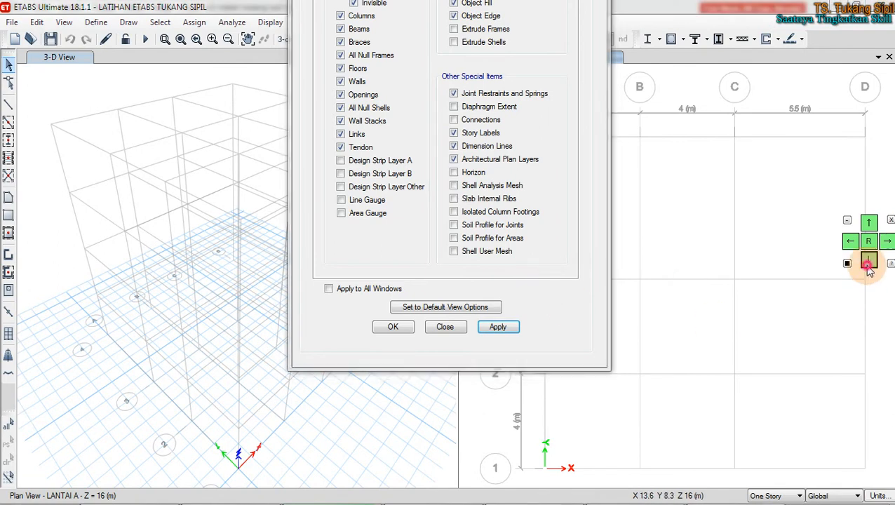
pyautogui.click(868, 224)
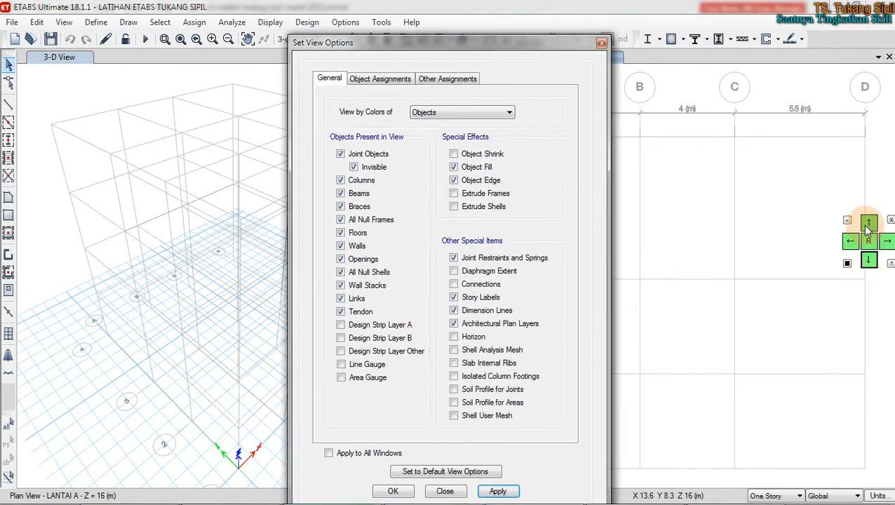
pyautogui.click(849, 241)
pyautogui.click(848, 241)
pyautogui.click(887, 241)
pyautogui.click(867, 223)
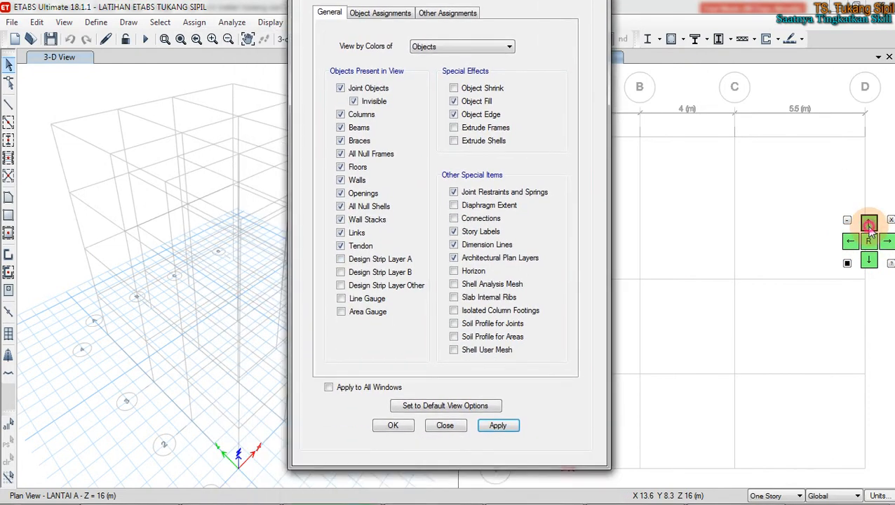
pyautogui.click(868, 223)
pyautogui.click(846, 222)
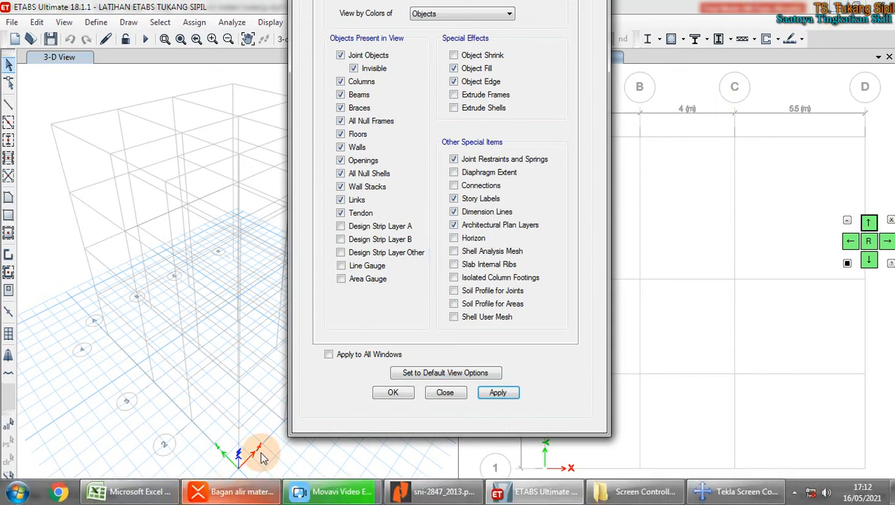
pyautogui.moveTo(723, 499)
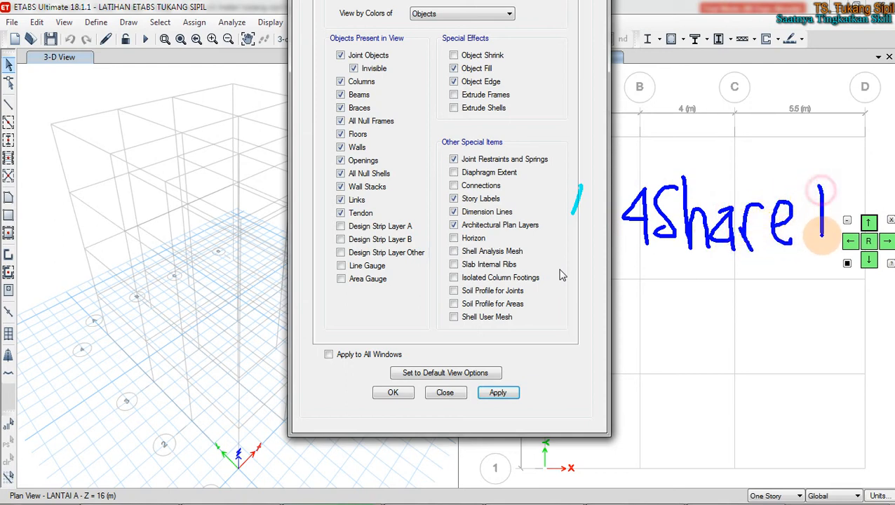
pyautogui.moveTo(604, 281)
pyautogui.mouseDown()
pyautogui.moveTo(771, 247)
pyautogui.moveTo(834, 245)
pyautogui.mouseUp()
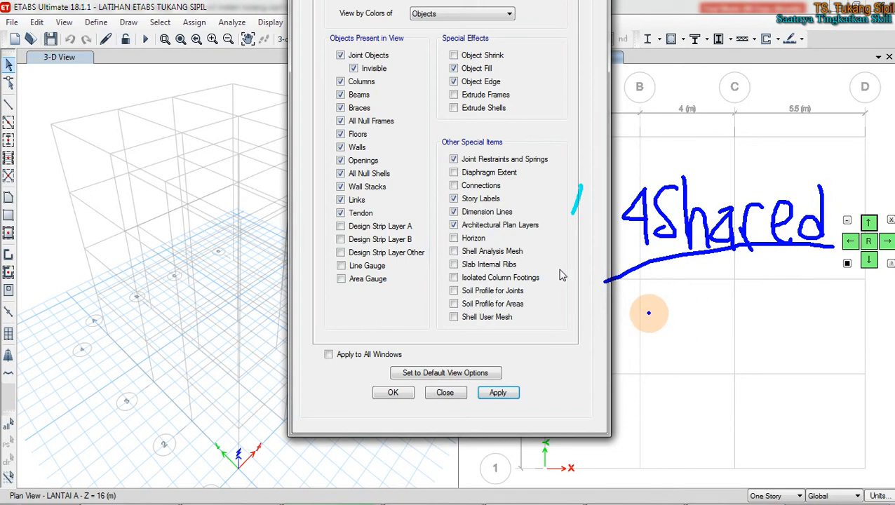
pyautogui.moveTo(633, 309)
pyautogui.mouseDown()
pyautogui.moveTo(702, 303)
pyautogui.moveTo(680, 353)
pyautogui.mouseUp()
pyautogui.moveTo(735, 307)
pyautogui.mouseDown()
pyautogui.moveTo(715, 319)
pyautogui.moveTo(705, 345)
pyautogui.mouseUp()
pyautogui.moveTo(769, 307)
pyautogui.mouseDown()
pyautogui.moveTo(752, 337)
pyautogui.moveTo(776, 343)
pyautogui.mouseUp()
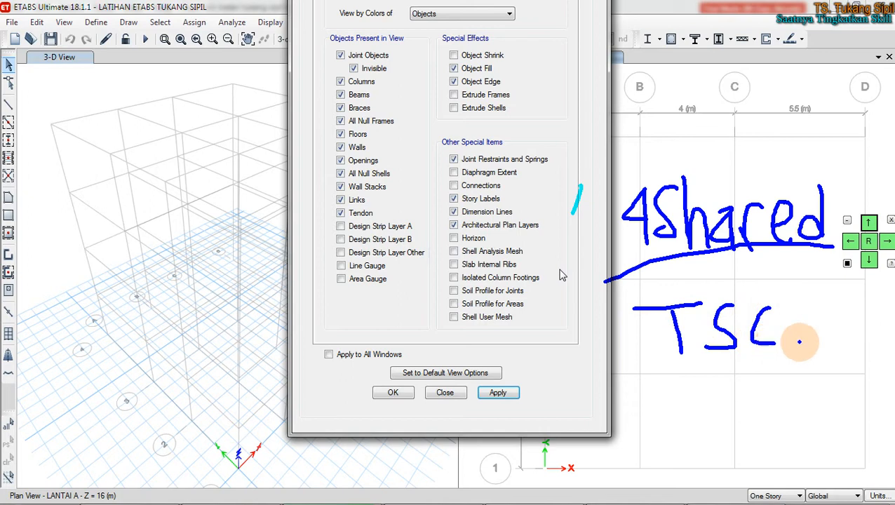
pyautogui.moveTo(798, 303)
pyautogui.mouseDown()
pyautogui.moveTo(831, 297)
pyautogui.moveTo(858, 341)
pyautogui.mouseUp()
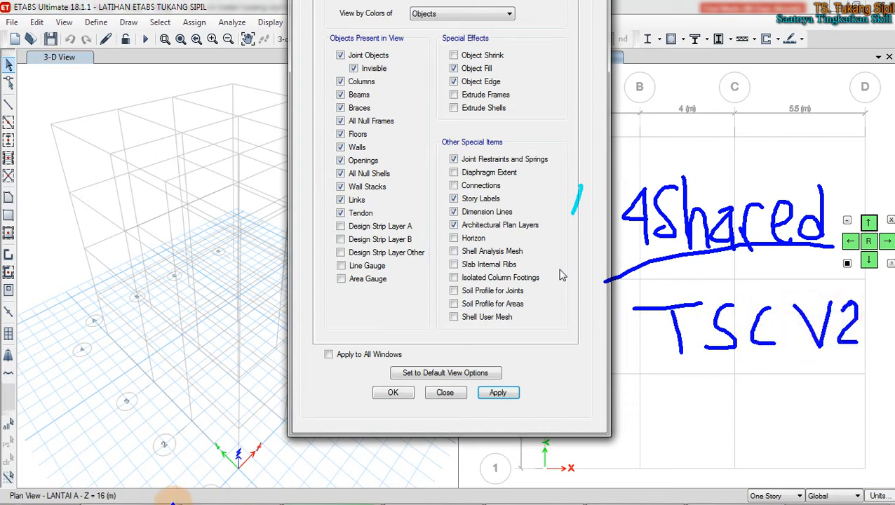
pyautogui.press('Escape')
# Step: Go to the parent folder and view the Screen Controller For Tekla v2 subfolder's properties
pyautogui.moveTo(199, 501)
pyautogui.click(633, 493)
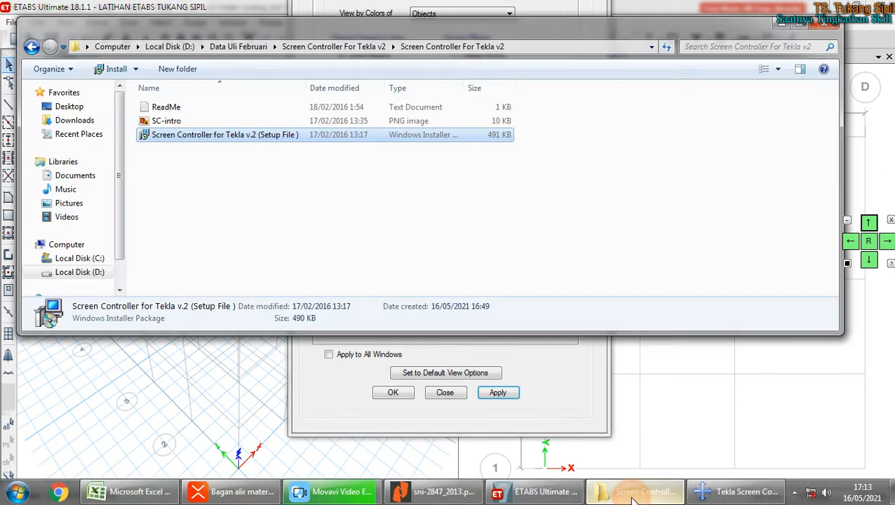
pyautogui.click(265, 190)
pyautogui.click(347, 45)
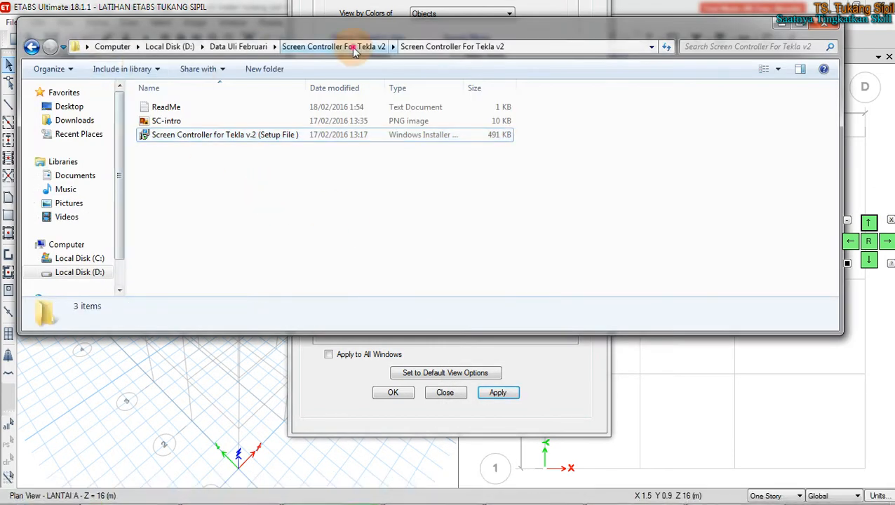
pyautogui.click(253, 112)
pyautogui.rightClick(253, 113)
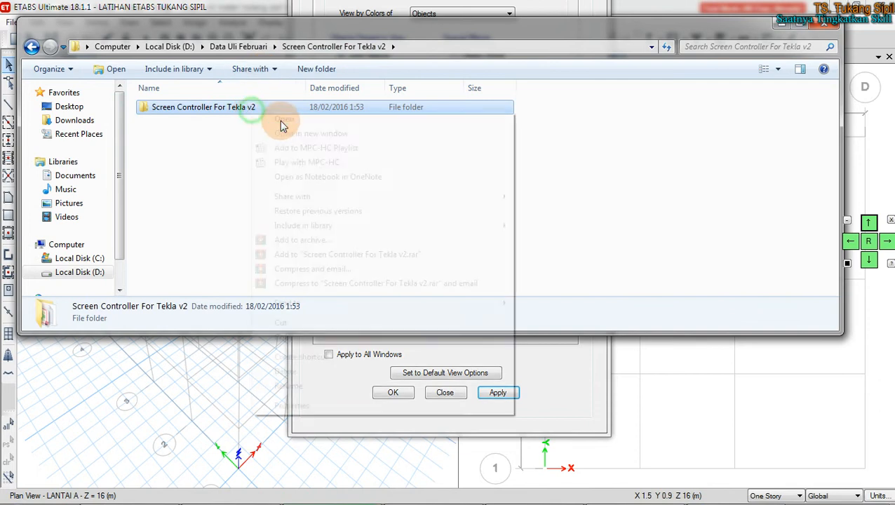
pyautogui.click(313, 405)
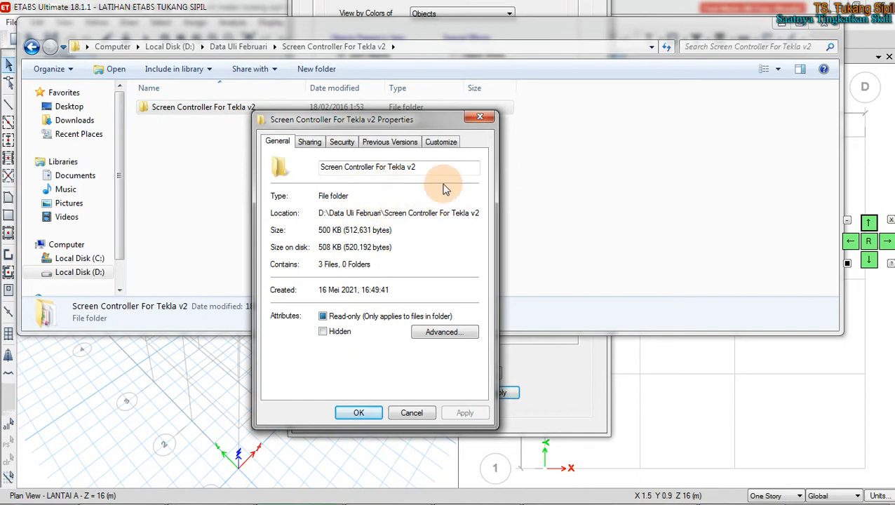
pyautogui.click(479, 116)
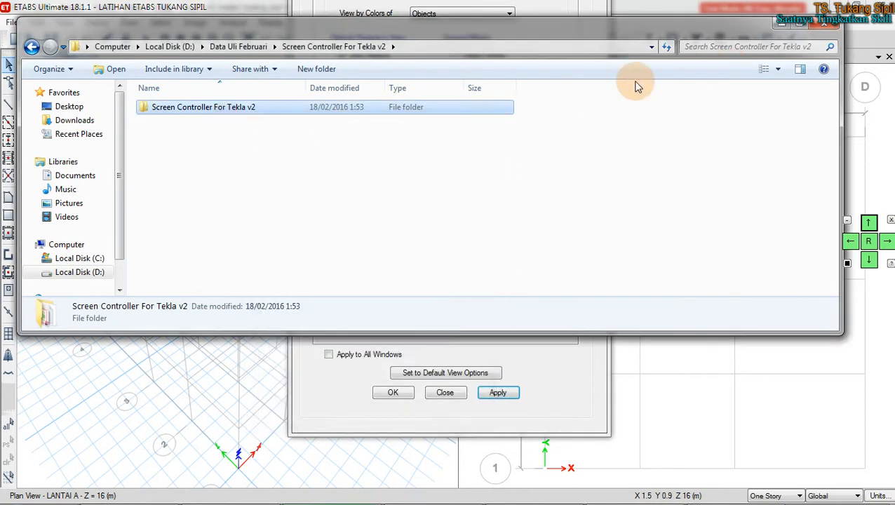
# Step: Open the subfolder, look over the setup file's actions, then close Explorer
pyautogui.doubleClick(275, 116)
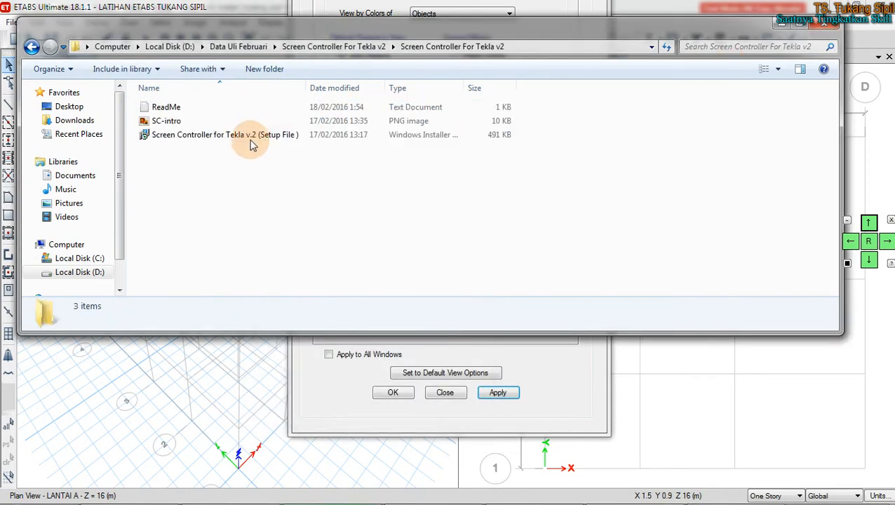
pyautogui.click(253, 138)
pyautogui.rightClick(253, 137)
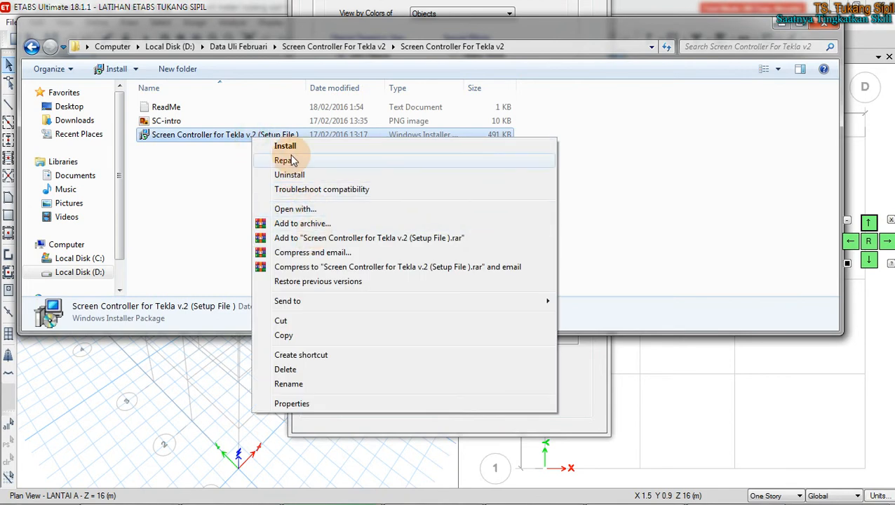
pyautogui.click(685, 169)
pyautogui.click(408, 153)
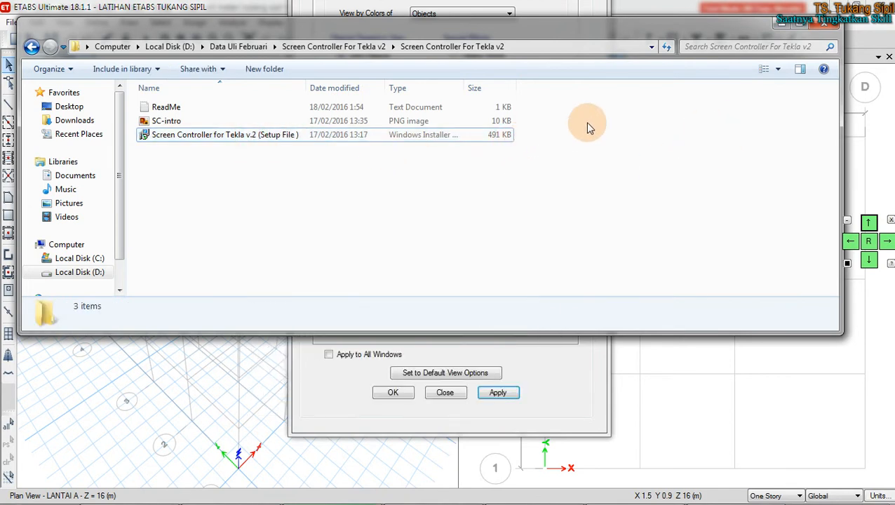
pyautogui.click(824, 27)
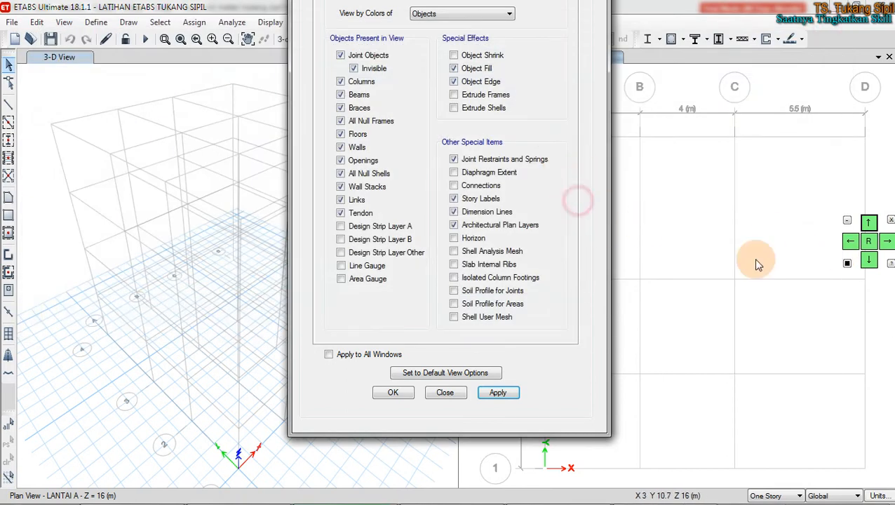
# Step: Close the view options dialog, review XMind topics 2.4 and 2.4.1, then return to ETABS's 3-D view
pyautogui.click(558, 205)
pyautogui.click(444, 392)
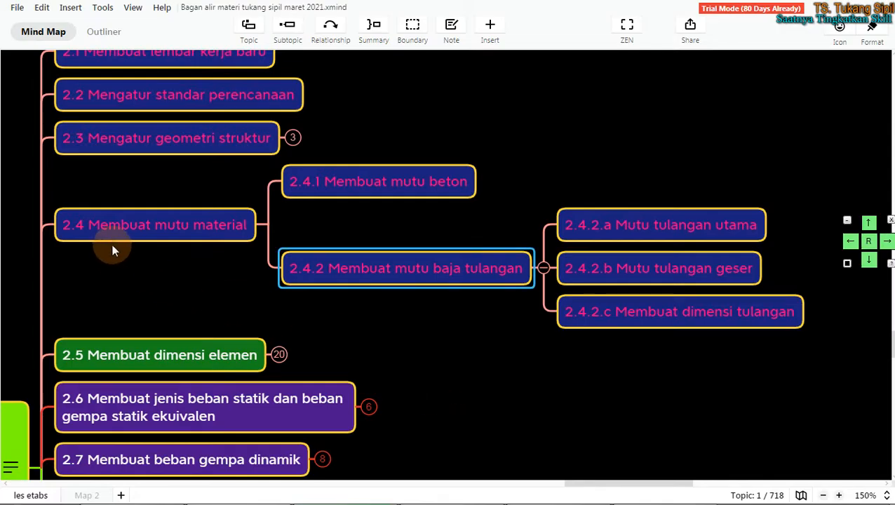
pyautogui.click(114, 242)
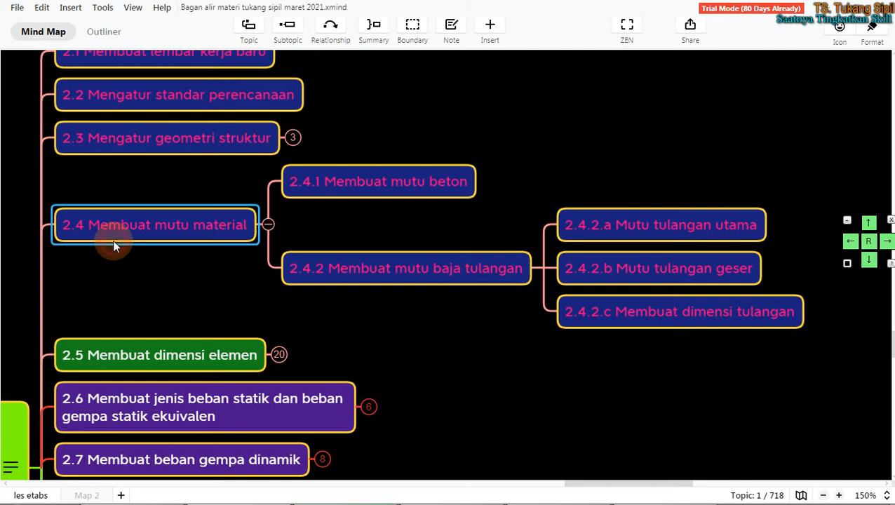
pyautogui.click(373, 190)
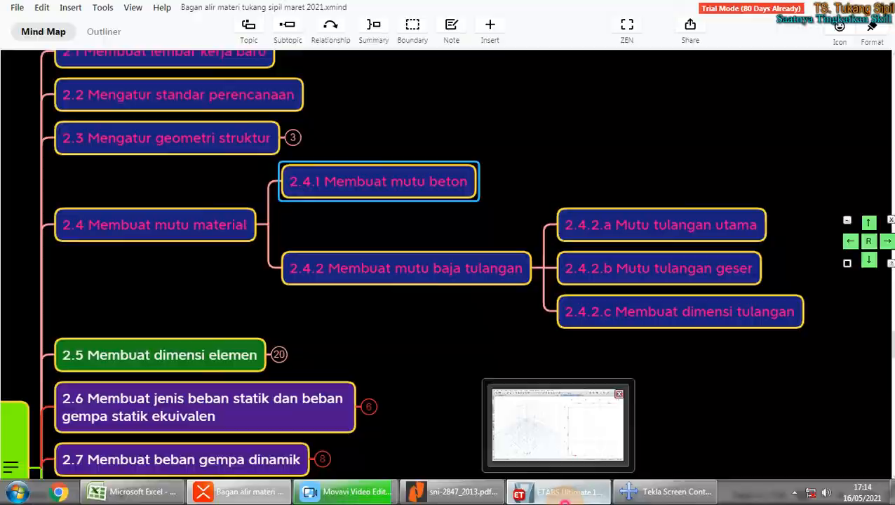
pyautogui.click(532, 493)
pyautogui.click(67, 89)
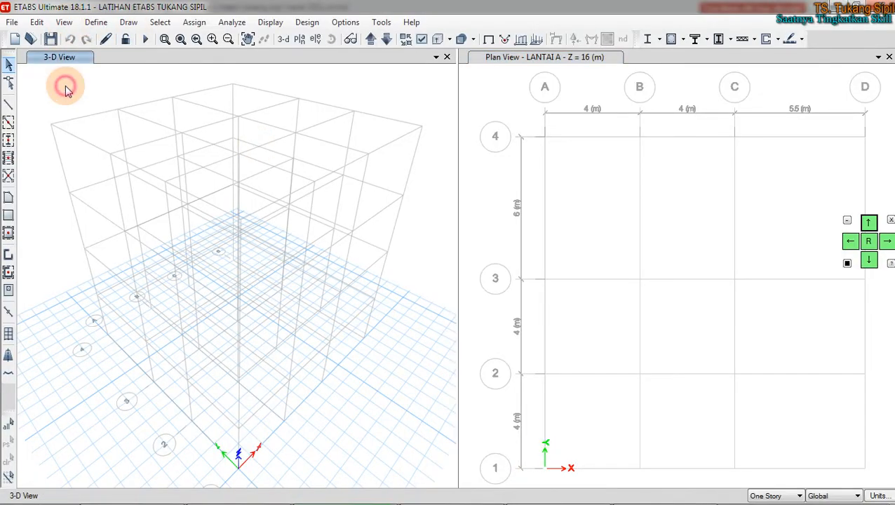
# Step: Open Define > Material Properties to show A992Fy50, 4000Psi, A615Gr60 and A416Gr270
pyautogui.click(96, 21)
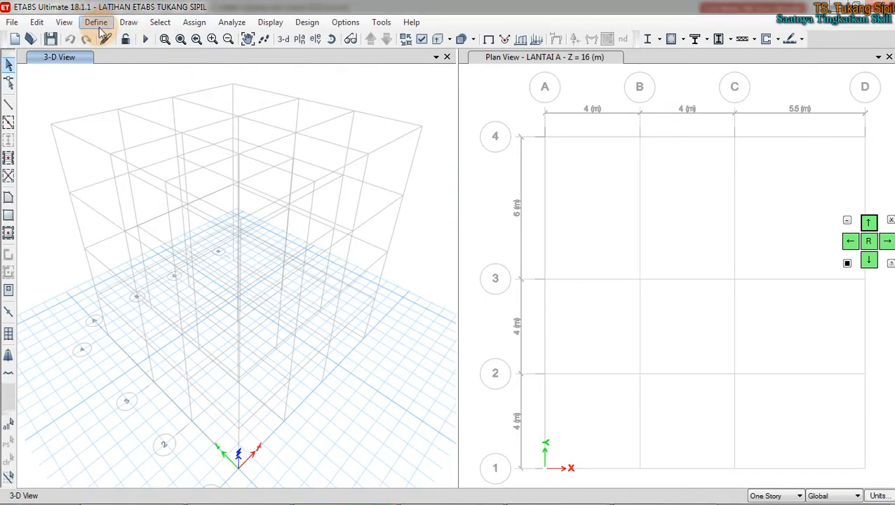
pyautogui.click(97, 23)
pyautogui.click(119, 41)
pyautogui.moveTo(445, 148); pyautogui.dragTo(489, 119)
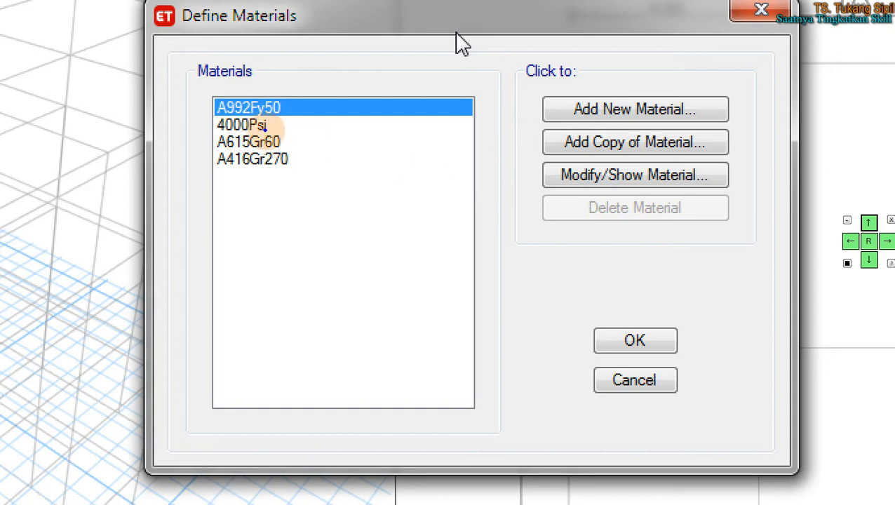
# Step: Adjust the Define Materials dialog and choose Add New Material
pyautogui.moveTo(285, 85)
pyautogui.mouseDown()
pyautogui.moveTo(195, 139)
pyautogui.moveTo(345, 182)
pyautogui.moveTo(264, 90)
pyautogui.mouseUp()
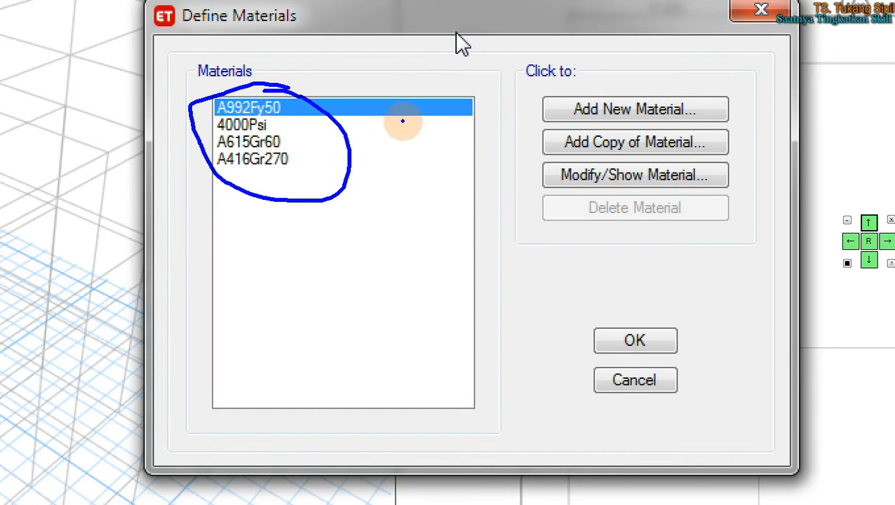
pyautogui.moveTo(530, 87)
pyautogui.mouseDown()
pyautogui.moveTo(527, 123)
pyautogui.moveTo(613, 129)
pyautogui.moveTo(725, 125)
pyautogui.moveTo(739, 85)
pyautogui.moveTo(533, 91)
pyautogui.mouseUp()
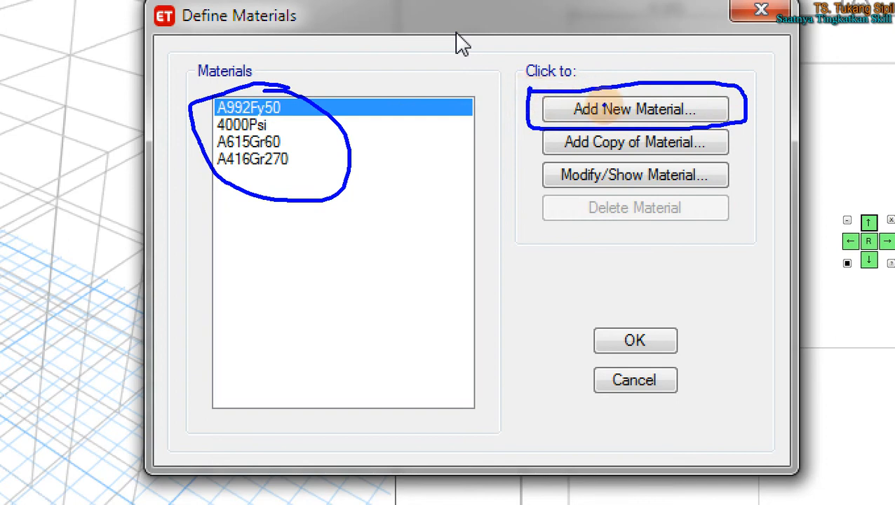
pyautogui.moveTo(570, 119)
pyautogui.mouseDown()
pyautogui.moveTo(589, 90)
pyautogui.moveTo(673, 112)
pyautogui.moveTo(704, 102)
pyautogui.mouseUp()
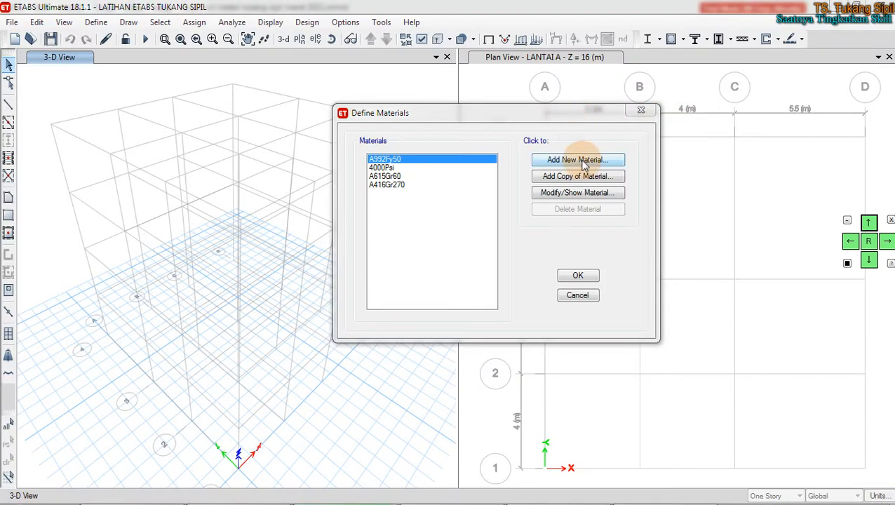
pyautogui.click(583, 161)
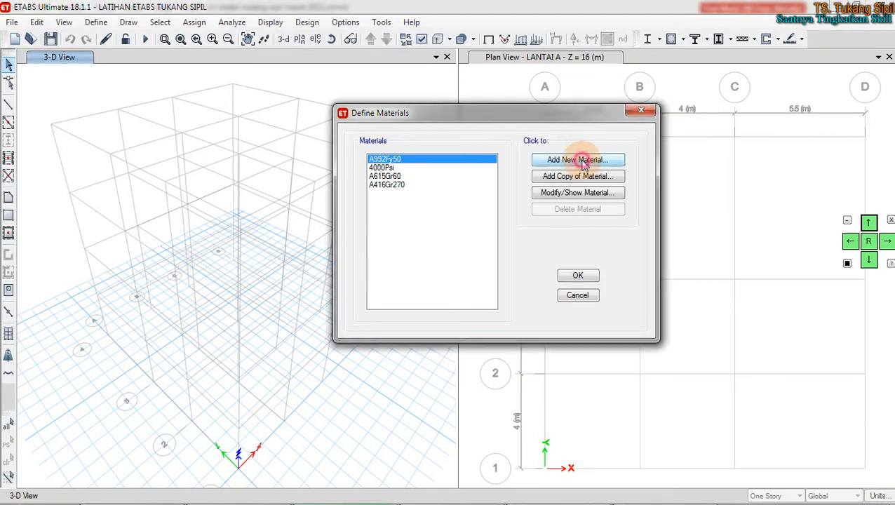
# Step: Choose United States region, Concrete type, Customary standard and grade fc 3000 psi, then confirm
pyautogui.moveTo(533, 177); pyautogui.dragTo(585, 142)
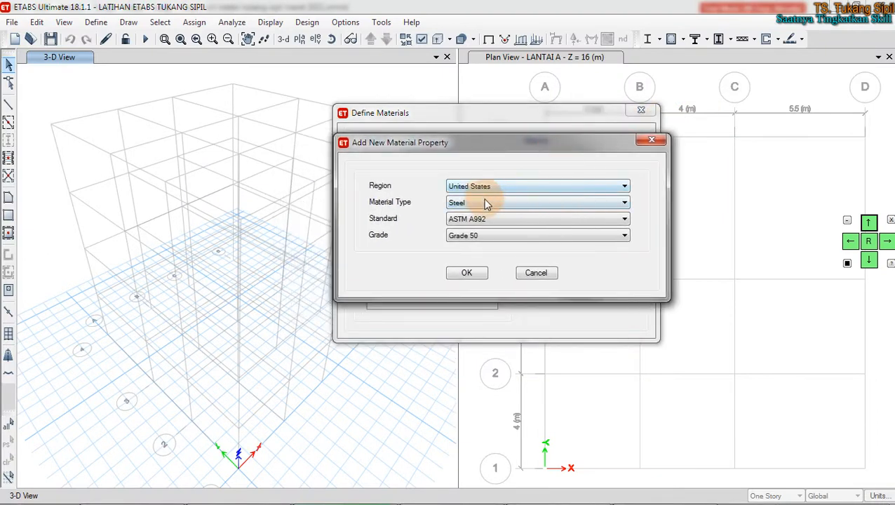
pyautogui.click(529, 187)
pyautogui.click(529, 187)
pyautogui.click(514, 202)
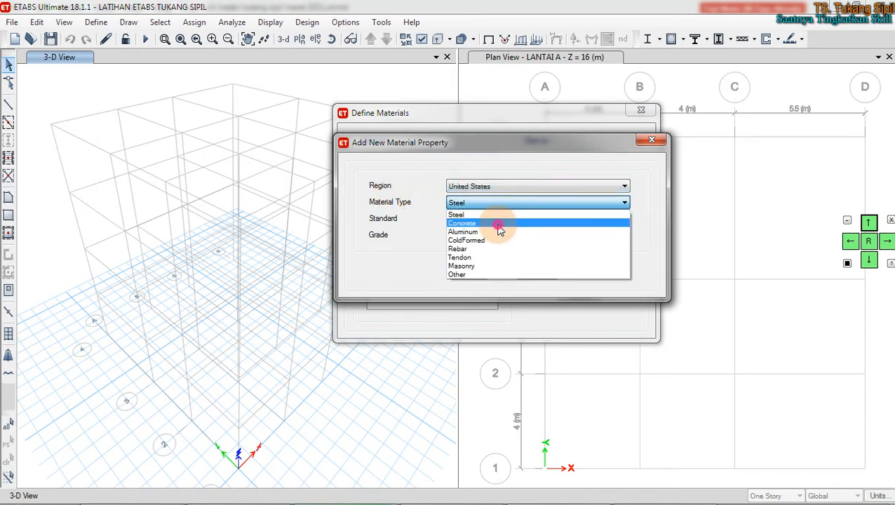
pyautogui.click(499, 223)
pyautogui.click(495, 219)
pyautogui.click(497, 228)
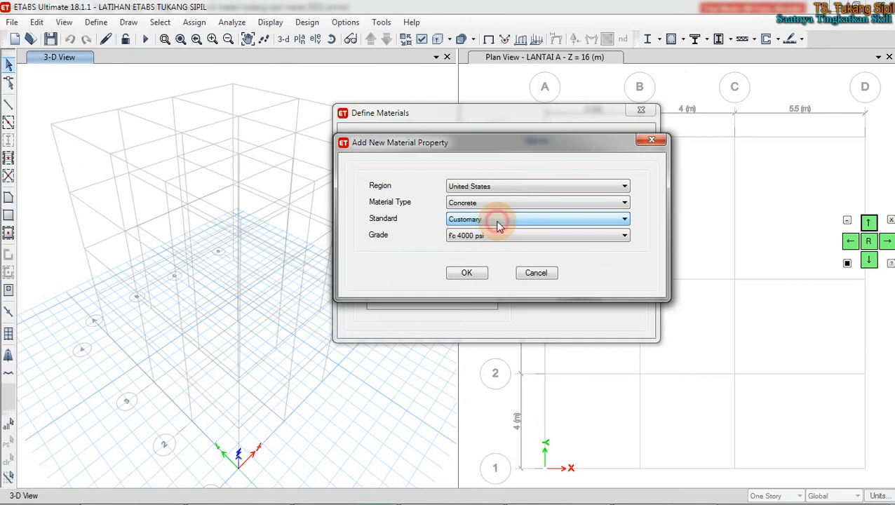
pyautogui.click(520, 240)
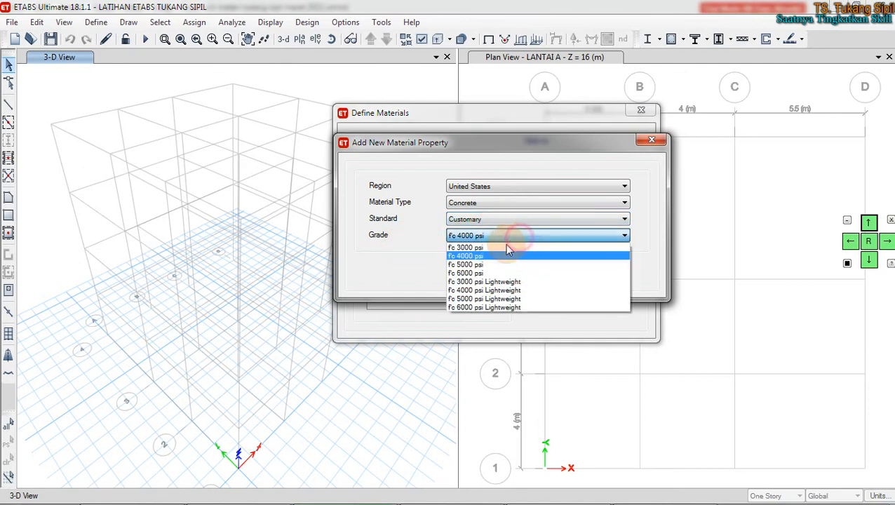
pyautogui.click(506, 249)
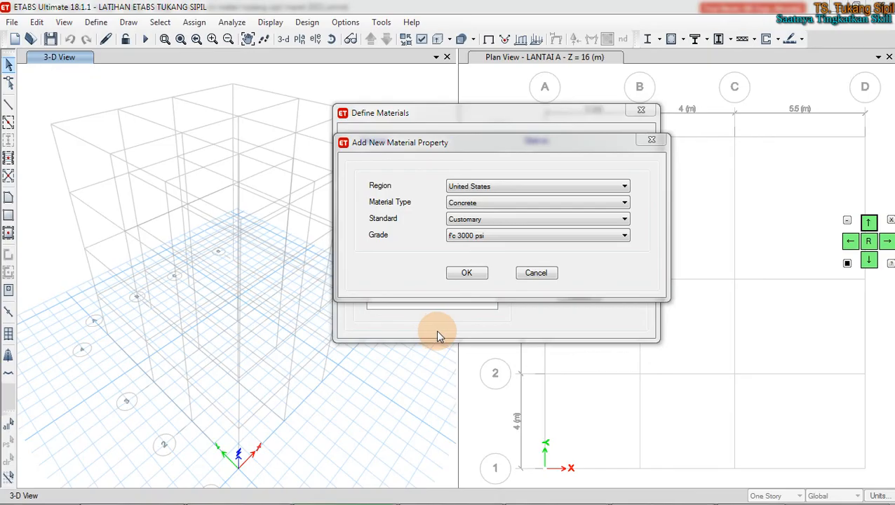
pyautogui.click(414, 332)
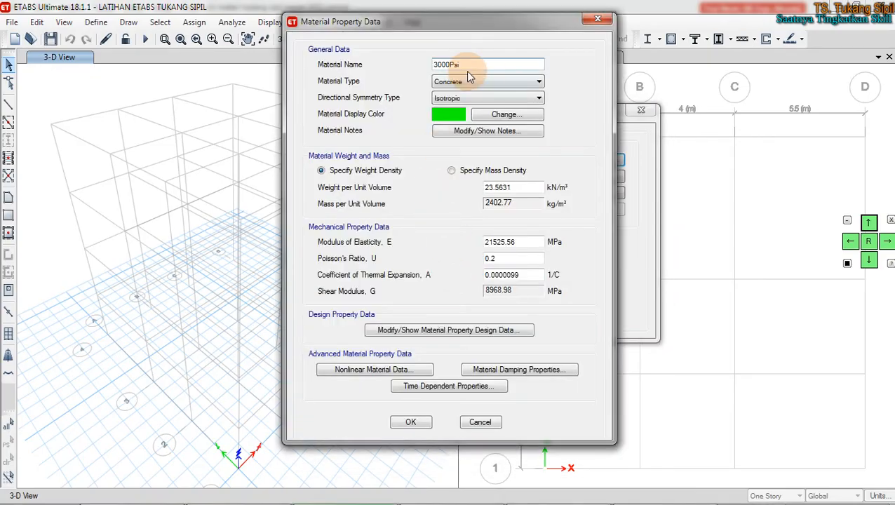
# Step: Name the concrete B 25 MPa, give it a dark grey display colour, and keep weight-per-volume density
pyautogui.doubleClick(468, 64)
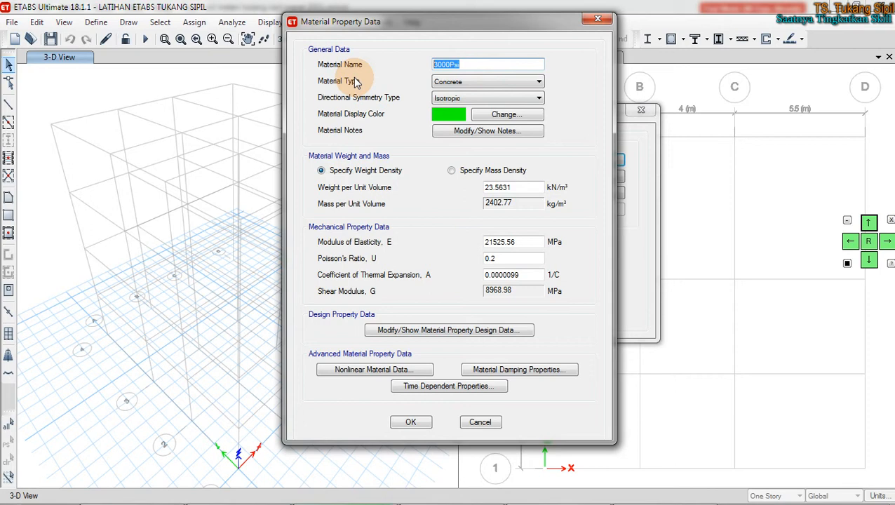
pyautogui.write('B 25 MPa')
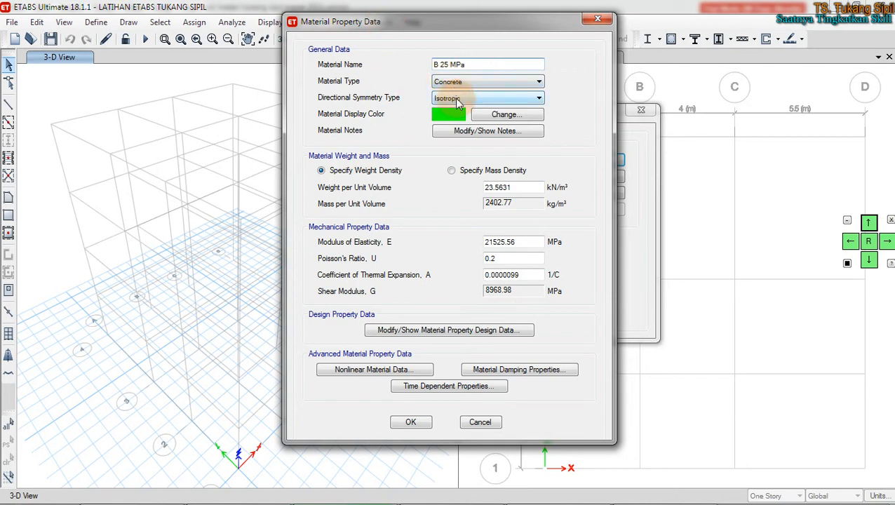
pyautogui.click(448, 115)
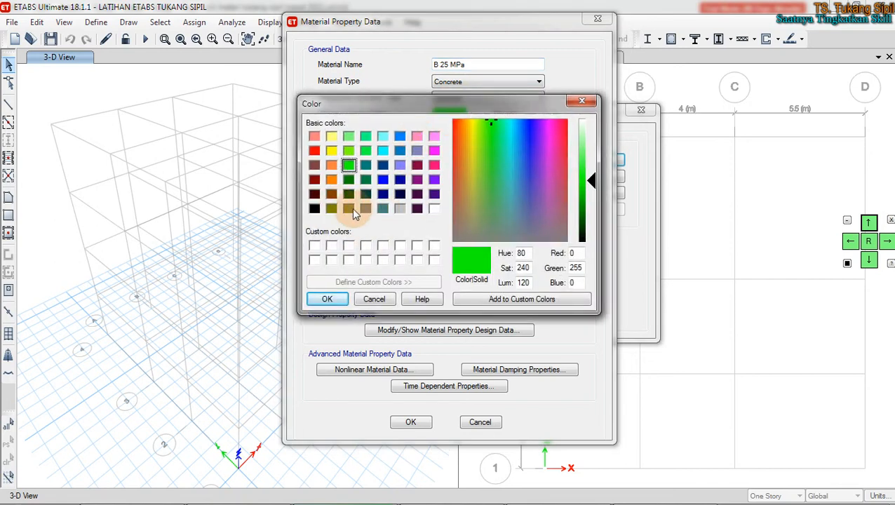
pyautogui.click(350, 208)
pyautogui.click(591, 200)
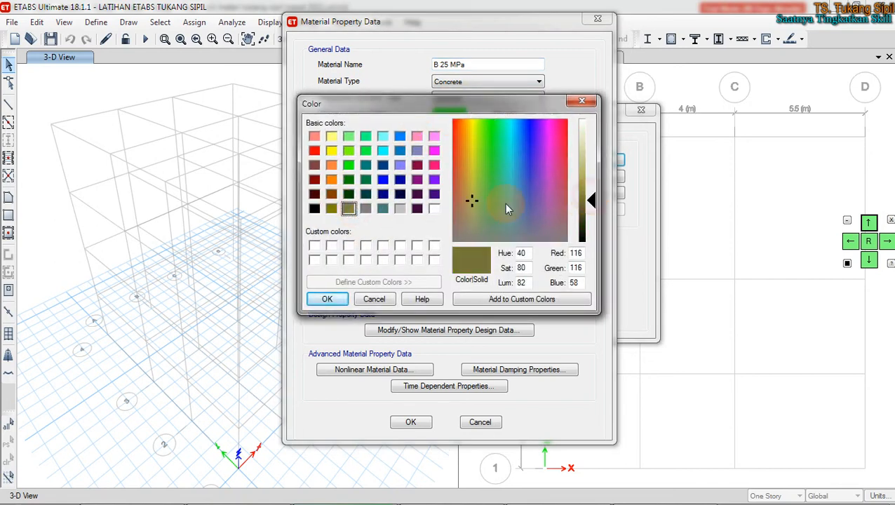
pyautogui.click(365, 208)
pyautogui.moveTo(591, 181); pyautogui.dragTo(591, 191)
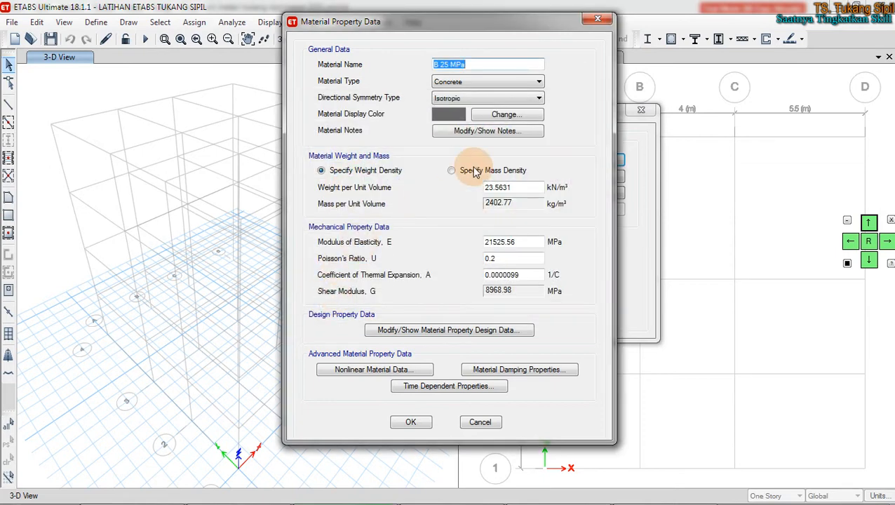
pyautogui.click(514, 172)
pyautogui.click(378, 171)
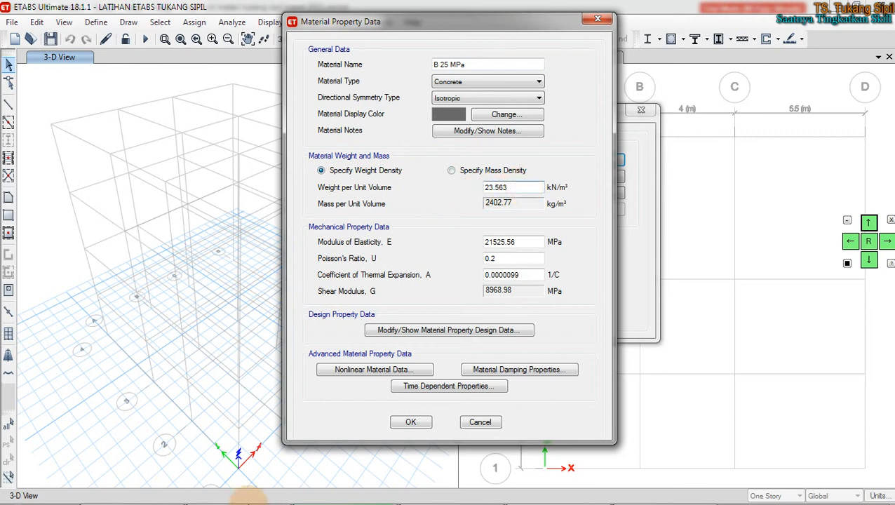
# Step: In Excel's '3. mutu' sheet, check D40 and read the 23.536 kN/m³ unit weight in D41
pyautogui.click(137, 500)
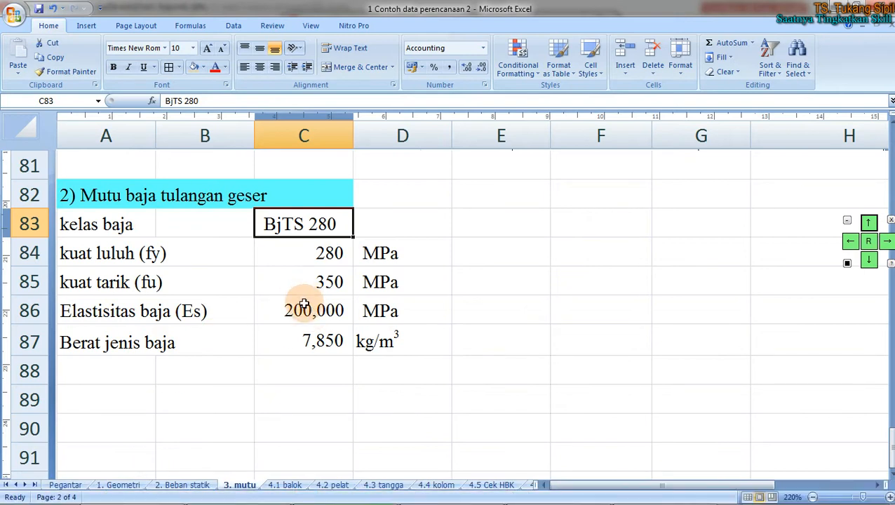
pyautogui.click(311, 312)
pyautogui.scroll(13, 242, 243)
pyautogui.scroll(12, 248, 243)
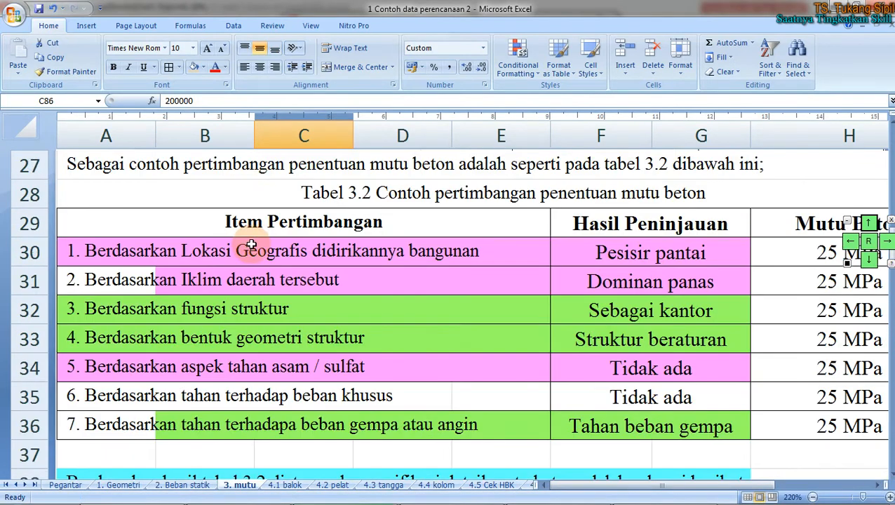
pyautogui.scroll(-10, 259, 241)
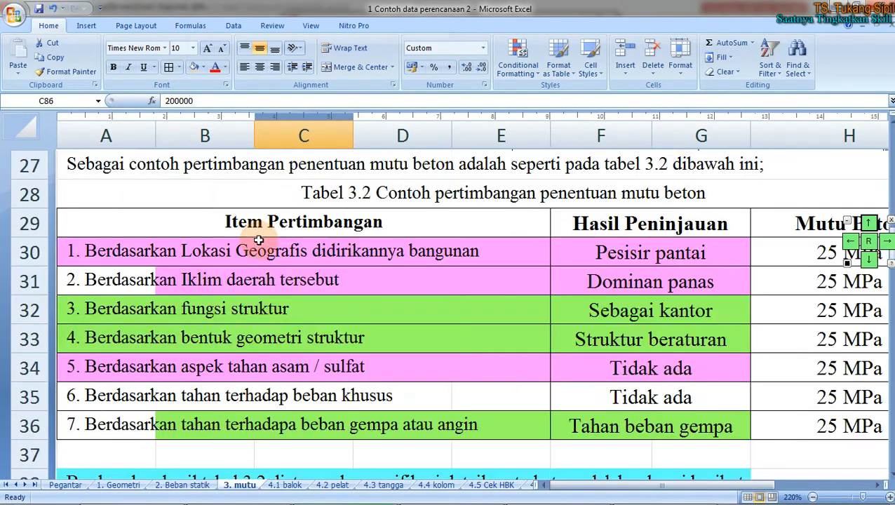
pyautogui.click(401, 281)
pyautogui.click(410, 323)
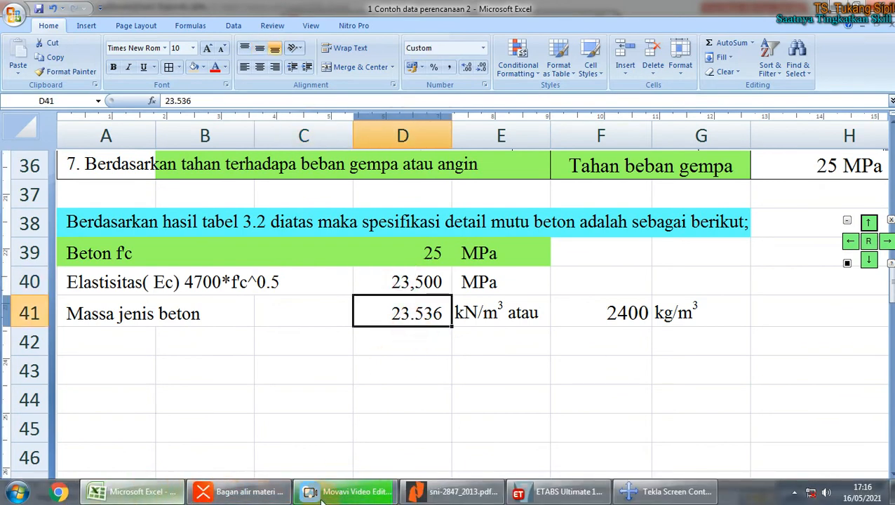
pyautogui.click(559, 492)
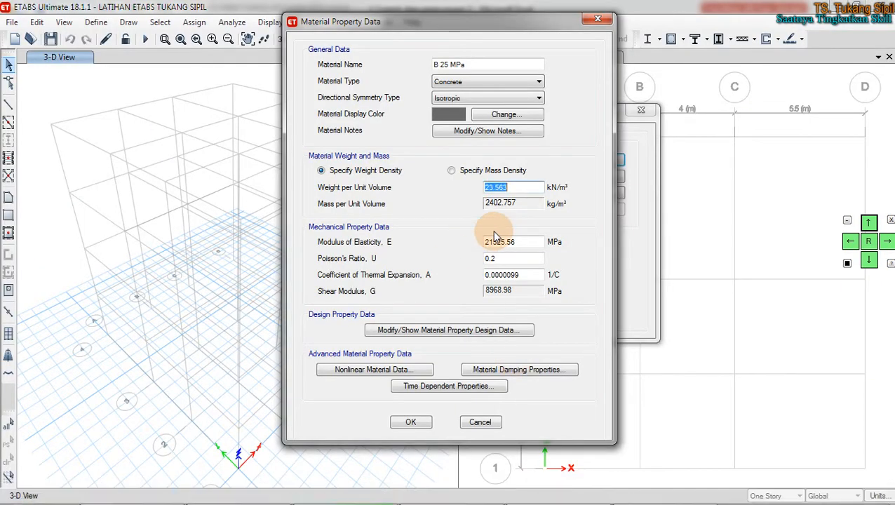
# Step: Correct the Weight per Unit Volume to 23.536 kN/m³ and commit the value
pyautogui.write('53')
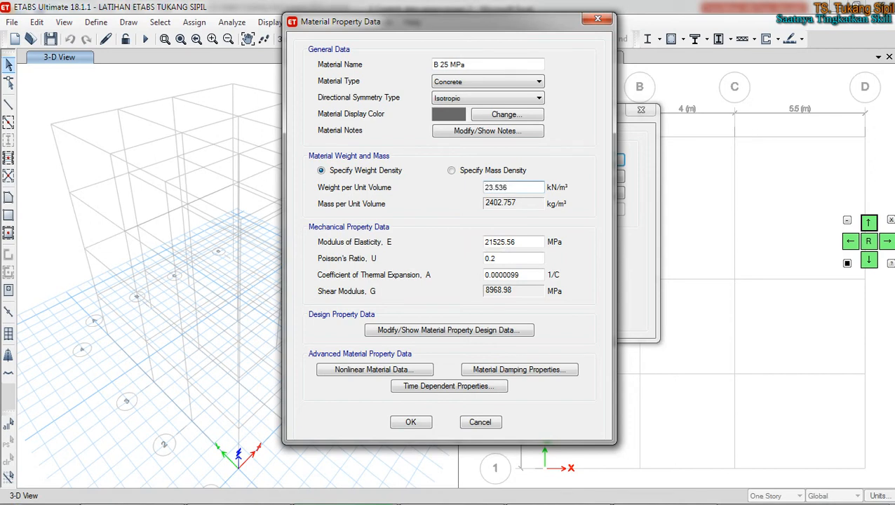
pyautogui.click(524, 246)
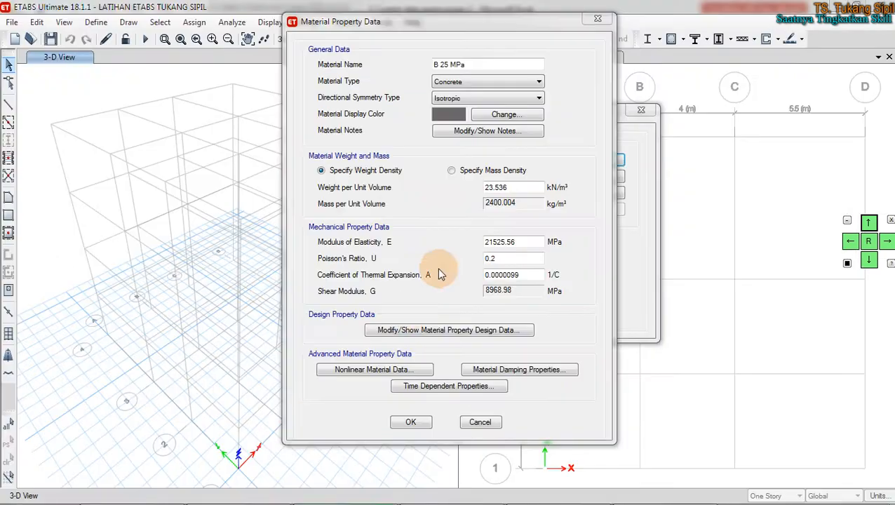
# Step: Toggle between mass and weight density, trying a mass of 2500 kg/m³ to see the resulting weight
pyautogui.click(480, 173)
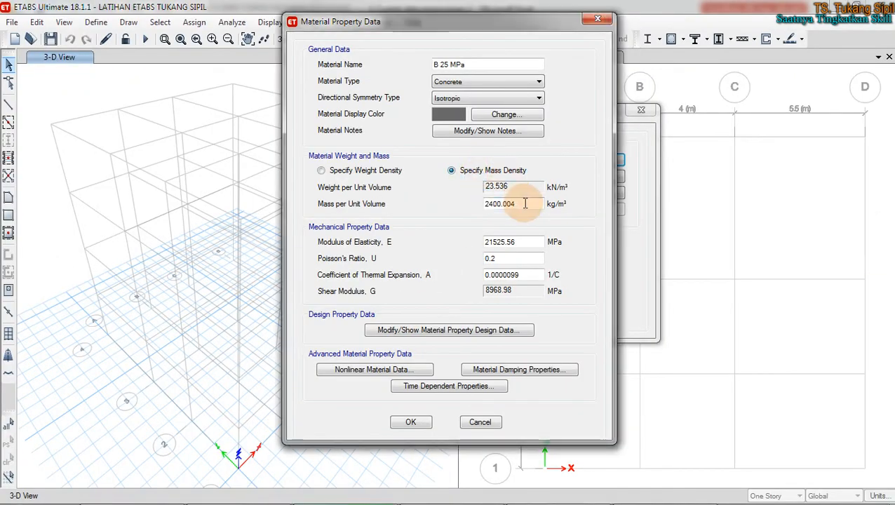
pyautogui.moveTo(516, 204); pyautogui.dragTo(502, 203)
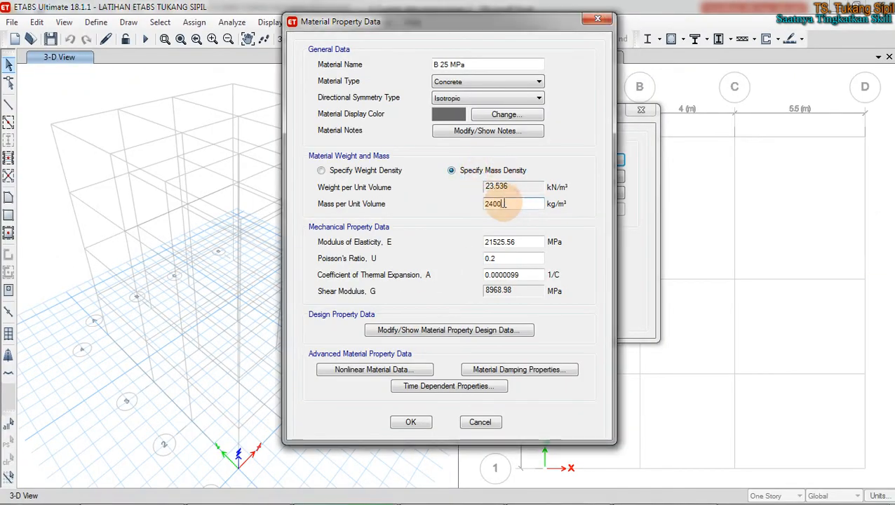
pyautogui.click(362, 172)
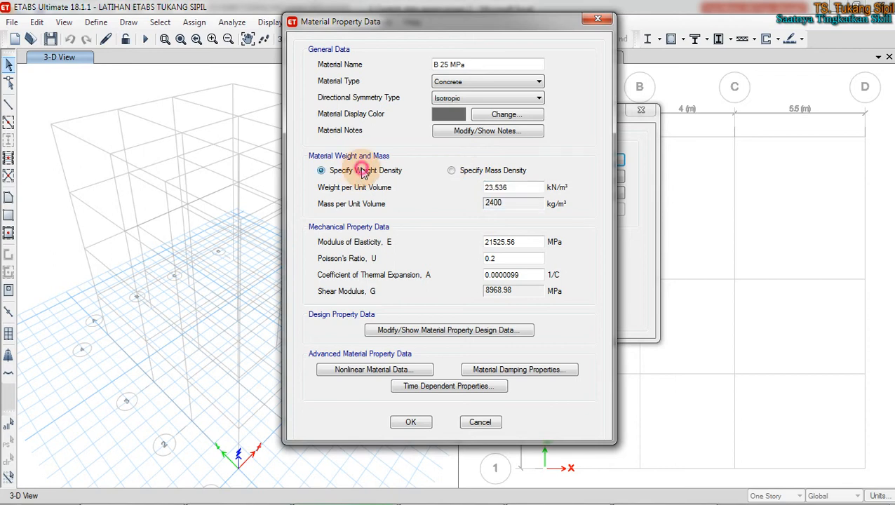
pyautogui.click(509, 172)
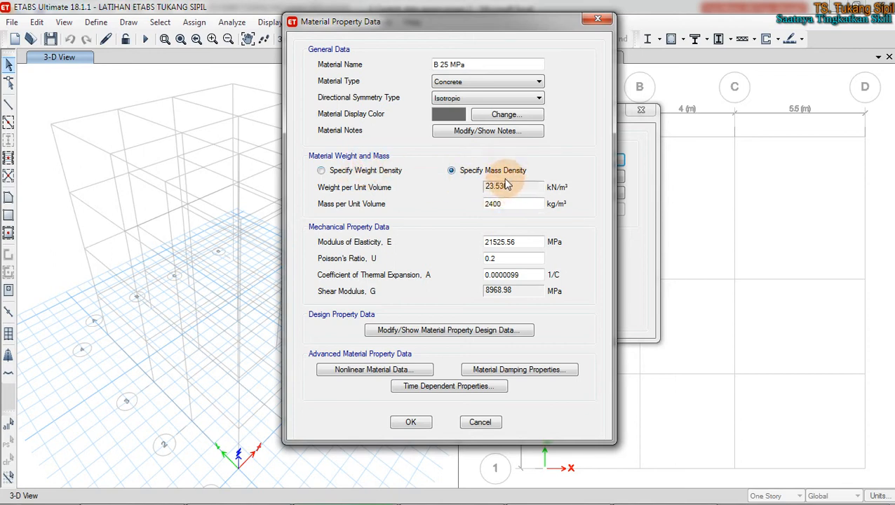
pyautogui.click(391, 172)
pyautogui.click(452, 171)
pyautogui.doubleClick(515, 203)
pyautogui.write('25')
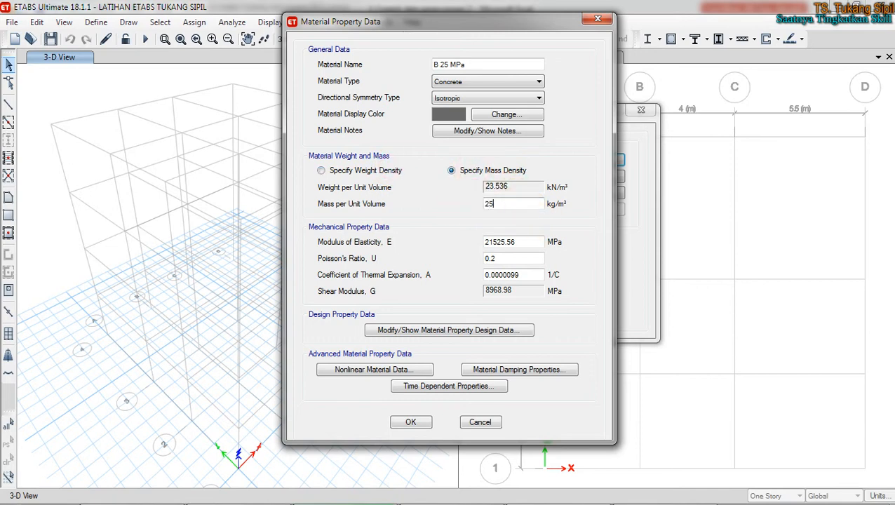
pyautogui.write('00')
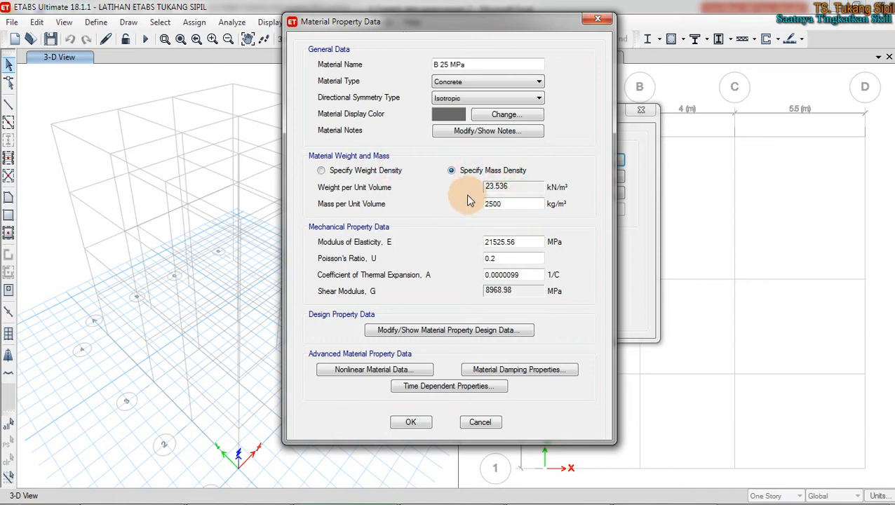
pyautogui.click(392, 172)
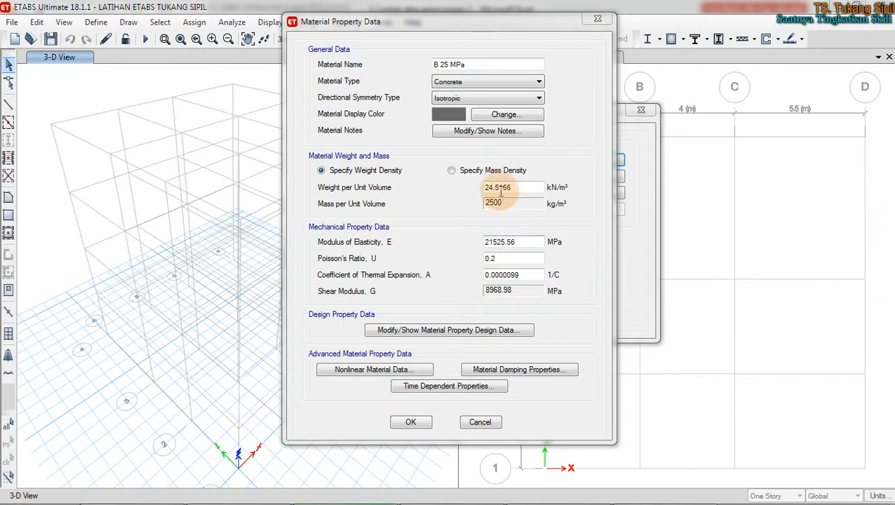
# Step: Set mass per unit volume to 2400 kg/m³, then return to weight density at 23.536 kN/m³
pyautogui.click(452, 171)
pyautogui.doubleClick(509, 202)
pyautogui.write('24')
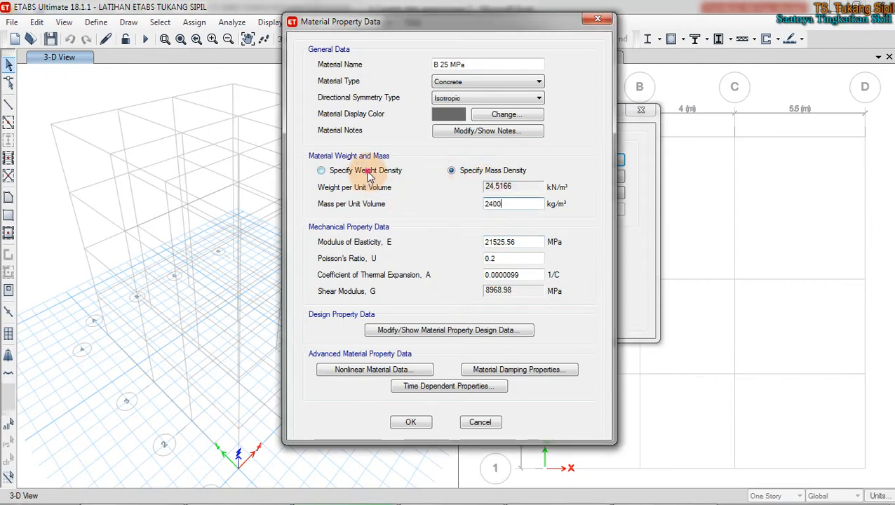
pyautogui.click(357, 170)
pyautogui.click(530, 243)
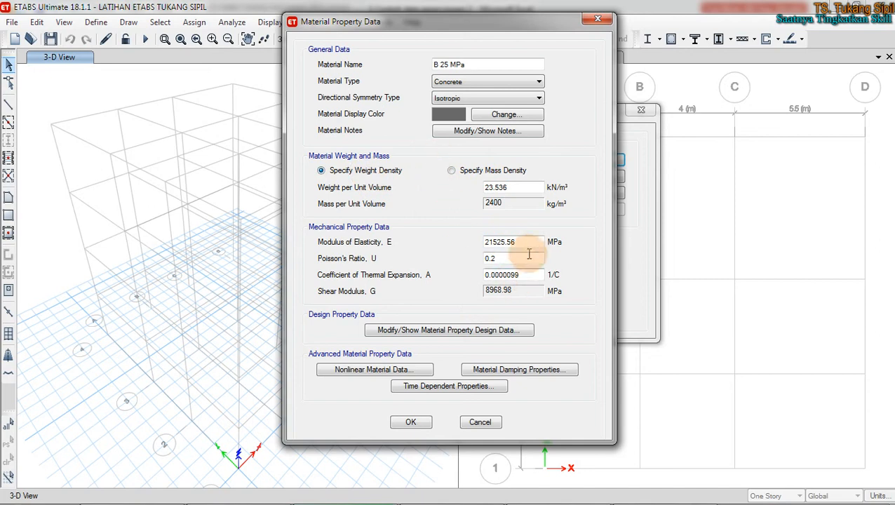
# Step: Enter 4700*25^0.5 as the modulus of elasticity so it evaluates to 23500 MPa
pyautogui.moveTo(531, 241); pyautogui.dragTo(456, 251)
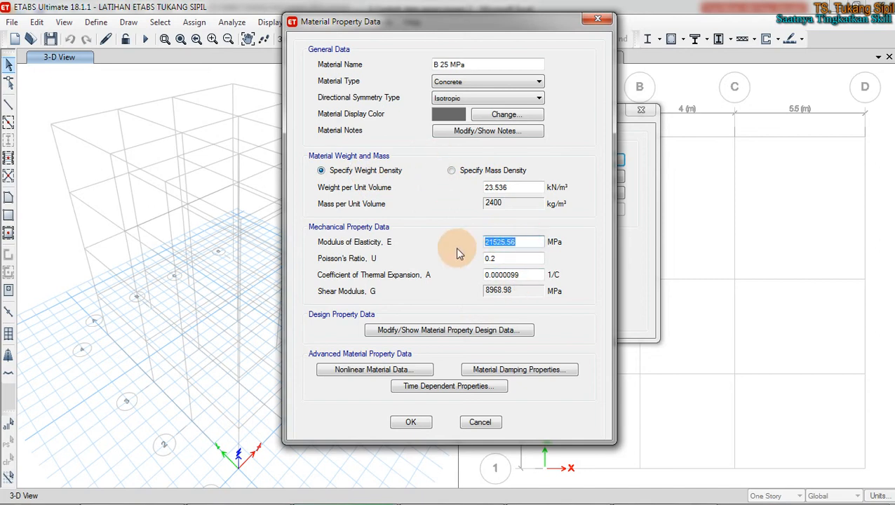
pyautogui.write('4700*25^0')
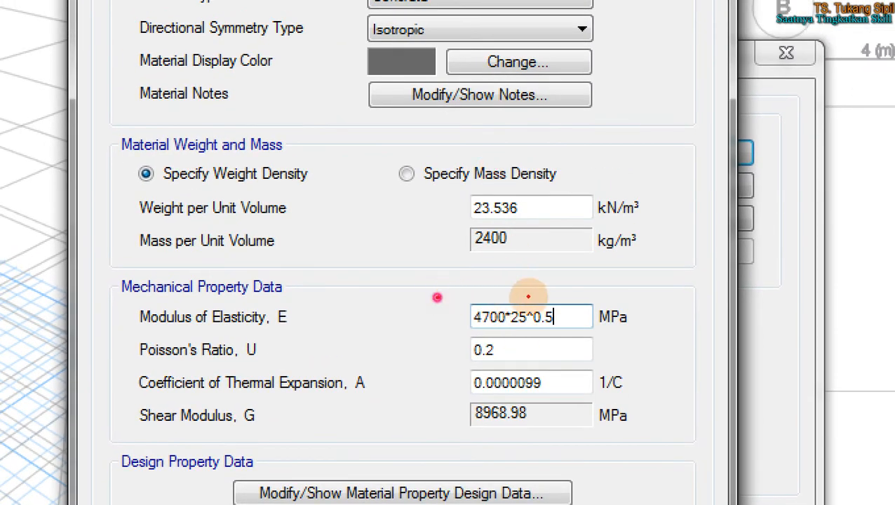
pyautogui.moveTo(436, 297)
pyautogui.mouseDown()
pyautogui.moveTo(677, 295)
pyautogui.moveTo(530, 341)
pyautogui.moveTo(423, 328)
pyautogui.moveTo(439, 288)
pyautogui.mouseUp()
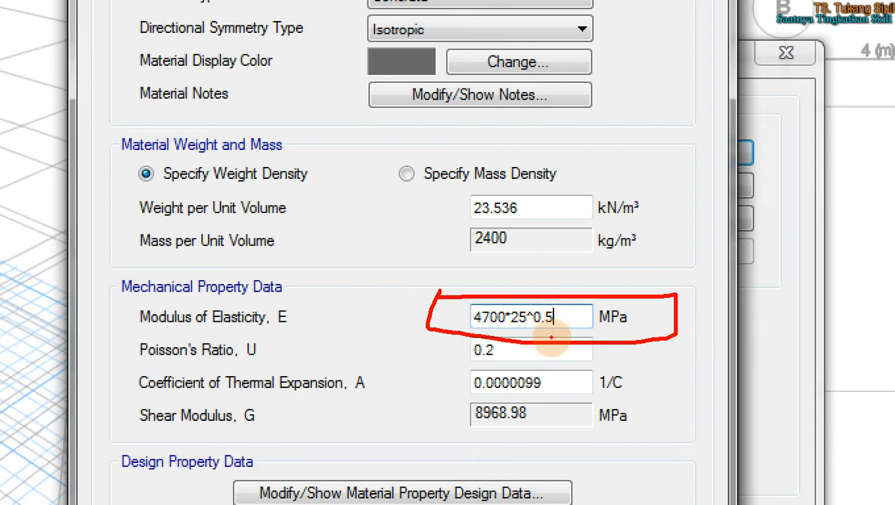
pyautogui.press('Tab')
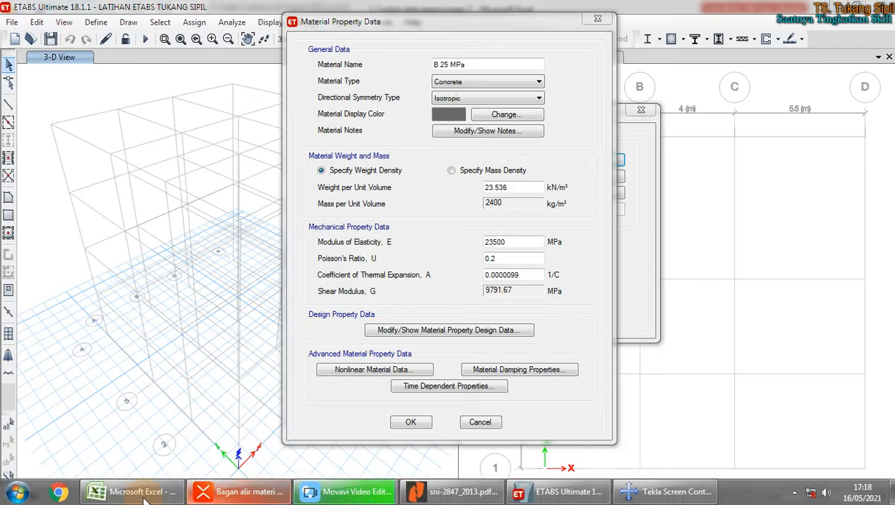
pyautogui.click(144, 492)
# Step: View D40's formula =4700*D39^0.5 (23,500) in Excel, then select the 23500 modulus in ETABS
pyautogui.click(394, 313)
pyautogui.click(382, 281)
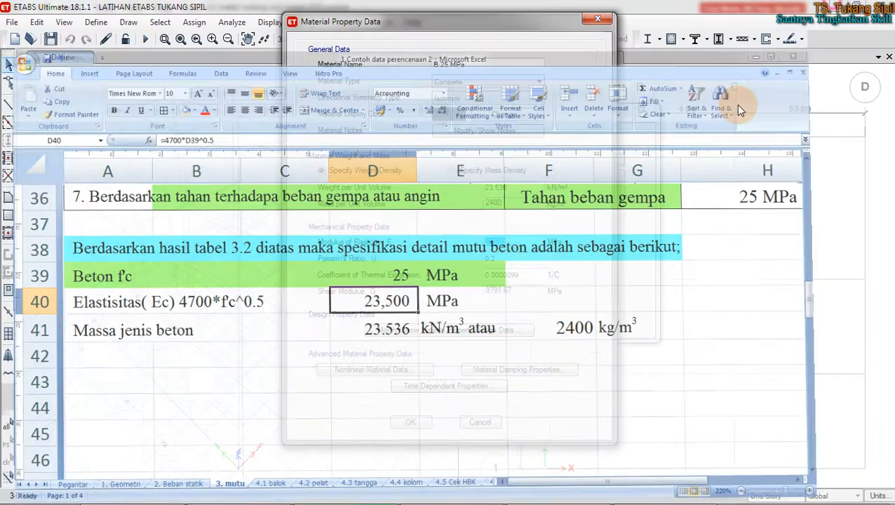
pyautogui.doubleClick(532, 244)
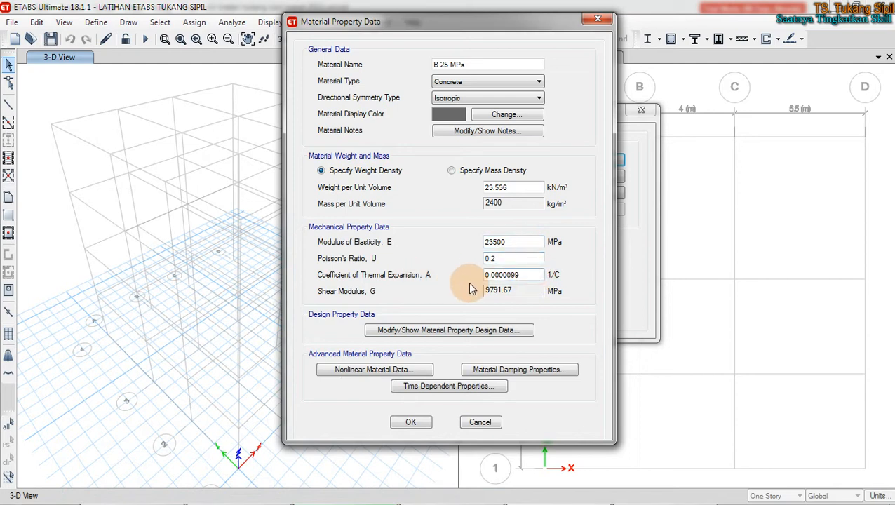
# Step: Review the 0.0000099 thermal coefficient and search the Start menu for DEMO
pyautogui.click(537, 279)
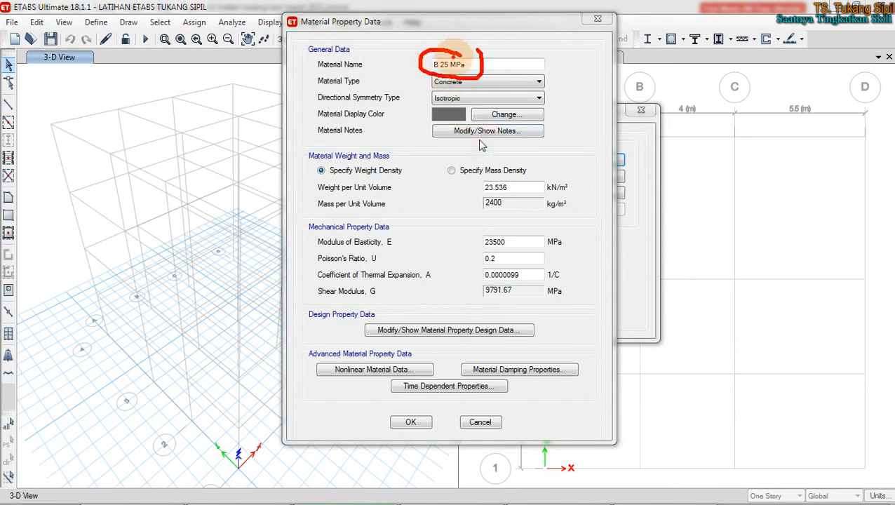
pyautogui.rightClick(436, 322)
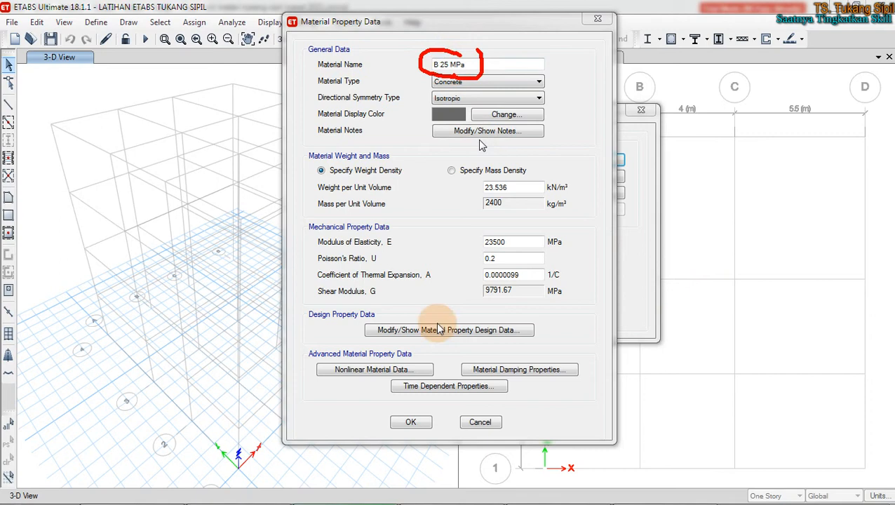
pyautogui.moveTo(459, 502)
pyautogui.click(3, 497)
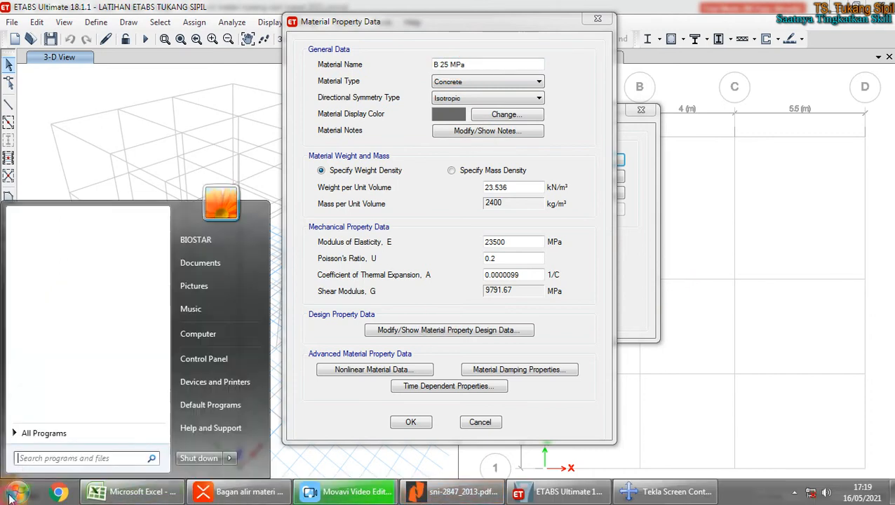
pyautogui.write('DEMO')
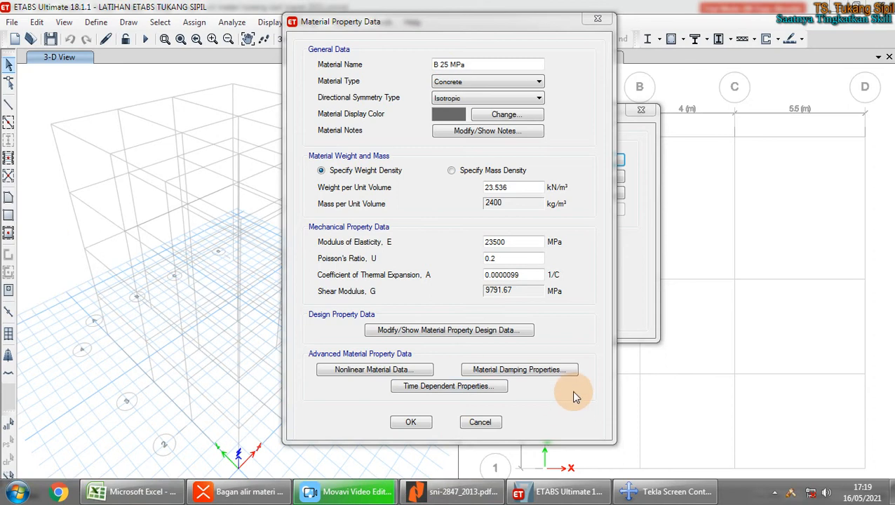
pyautogui.click(791, 495)
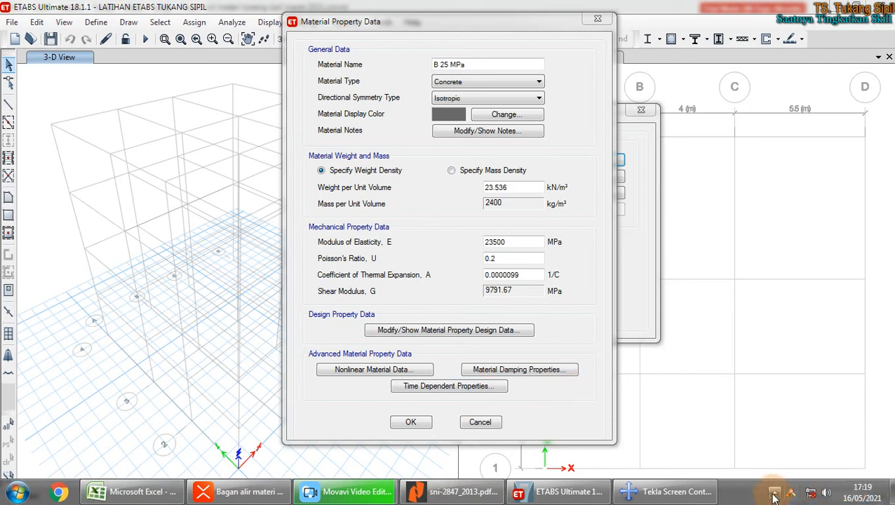
# Step: Quit both tray helper tools, relaunch the on-screen annotation tool, and refocus the material dialog
pyautogui.click(773, 494)
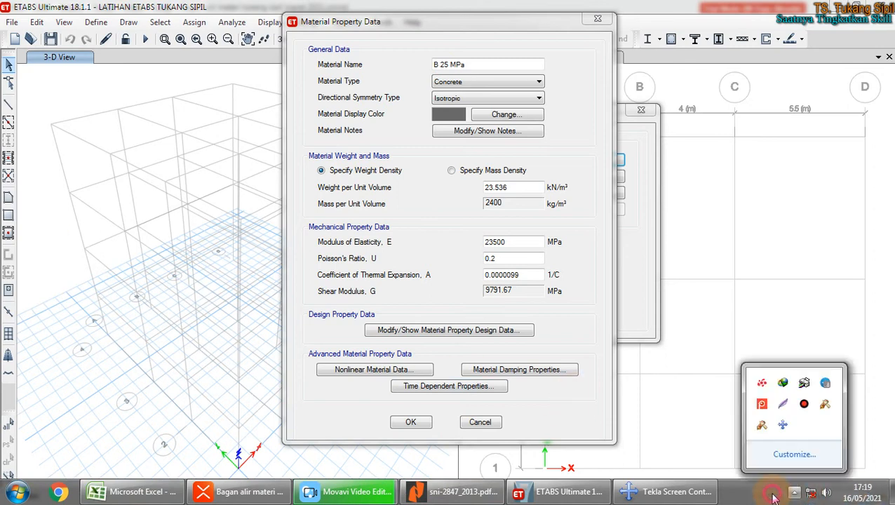
pyautogui.rightClick(764, 426)
pyautogui.click(799, 413)
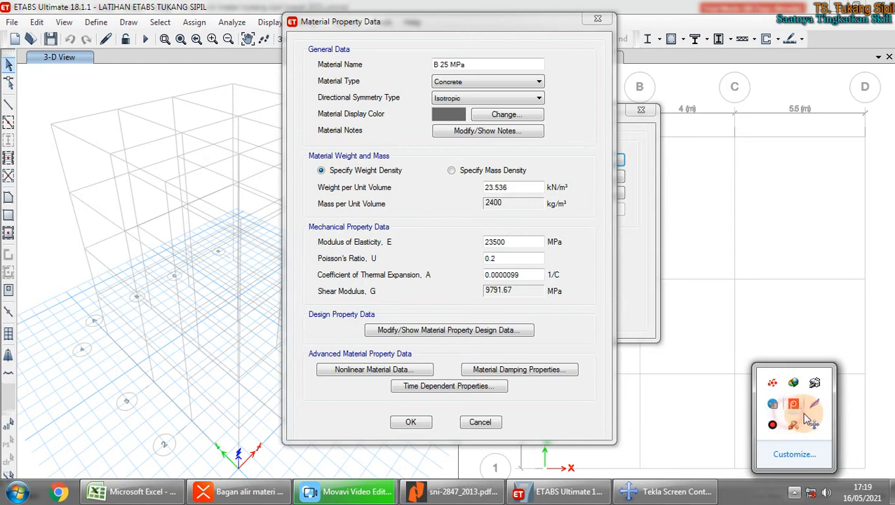
pyautogui.rightClick(793, 429)
pyautogui.click(804, 413)
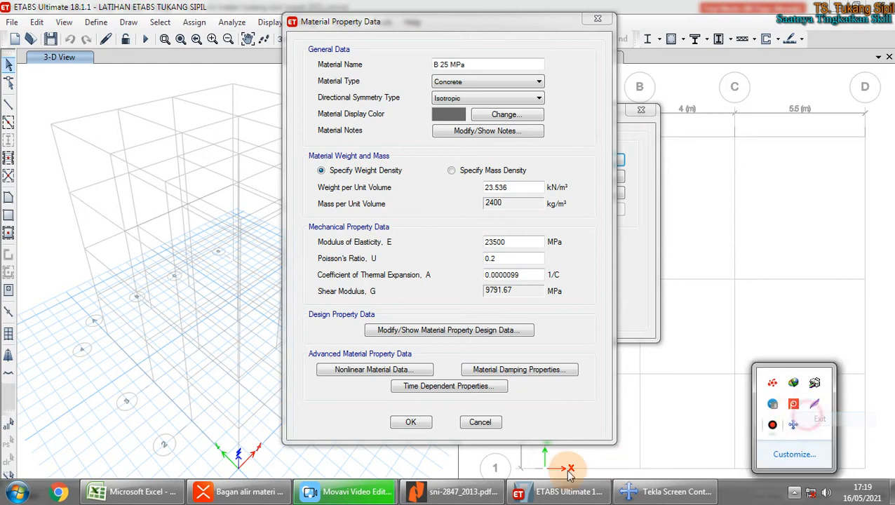
pyautogui.click(17, 492)
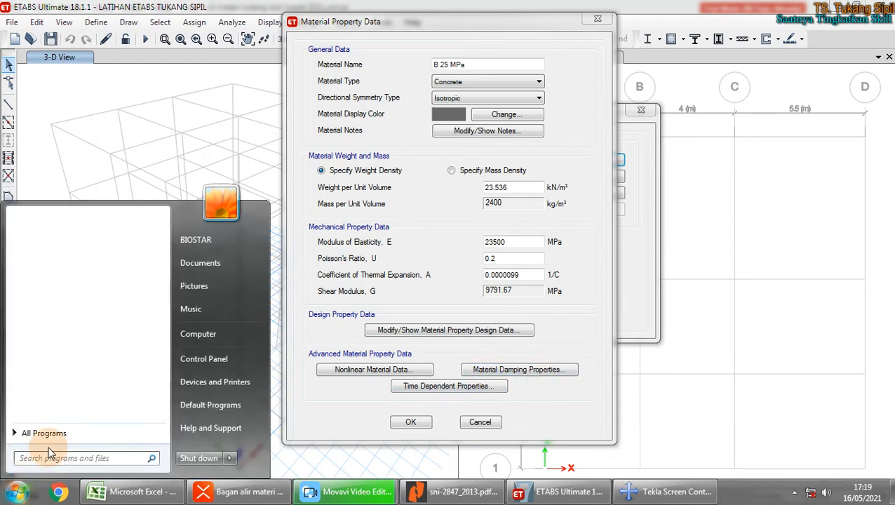
pyautogui.write('DEM')
pyautogui.click(63, 236)
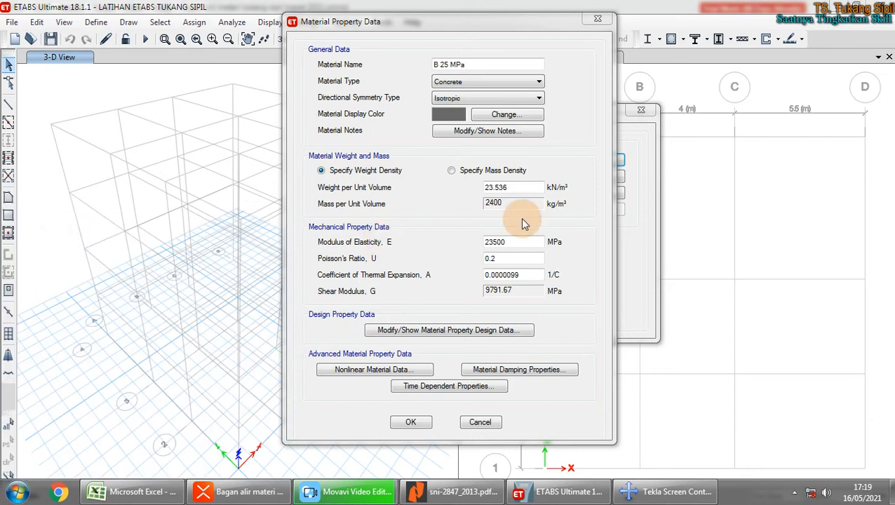
pyautogui.click(564, 131)
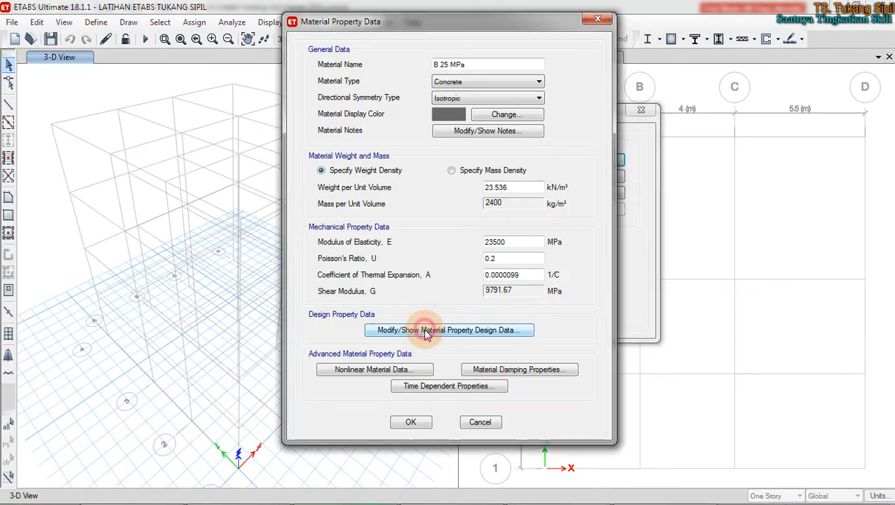
# Step: In the concrete design data, set the grade to 25 MPa and f'c from 20.68 to 25
pyautogui.click(426, 335)
pyautogui.click(504, 194)
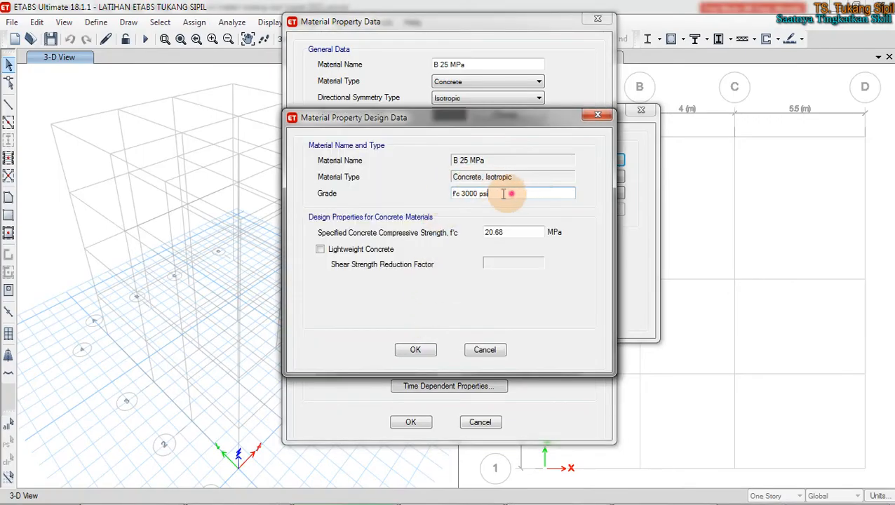
pyautogui.moveTo(503, 193); pyautogui.dragTo(434, 192)
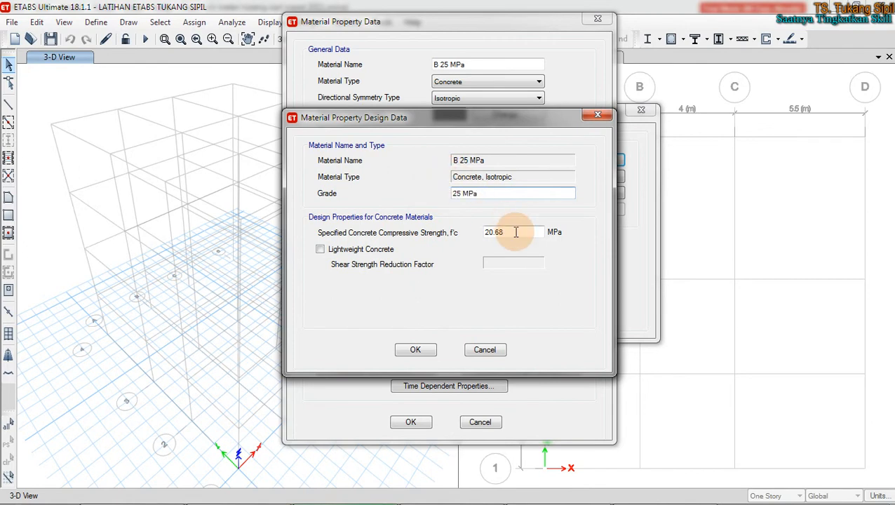
pyautogui.moveTo(515, 232); pyautogui.dragTo(471, 234)
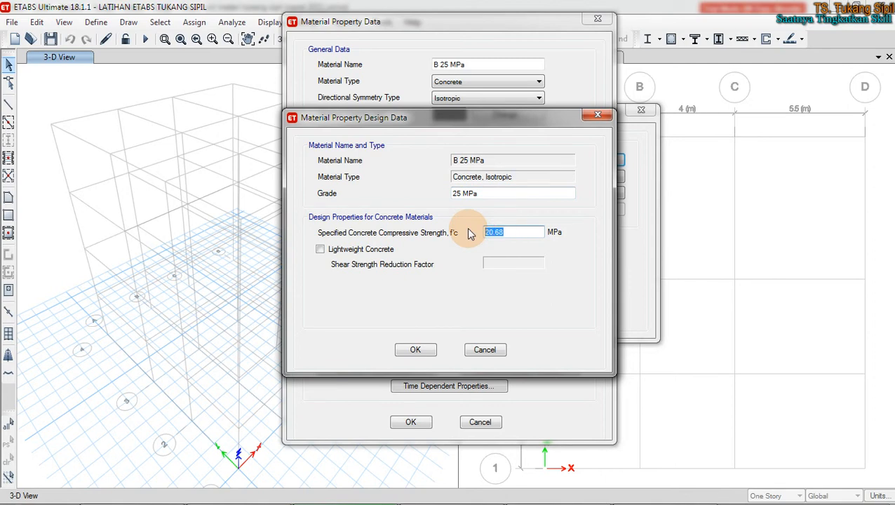
pyautogui.write('25')
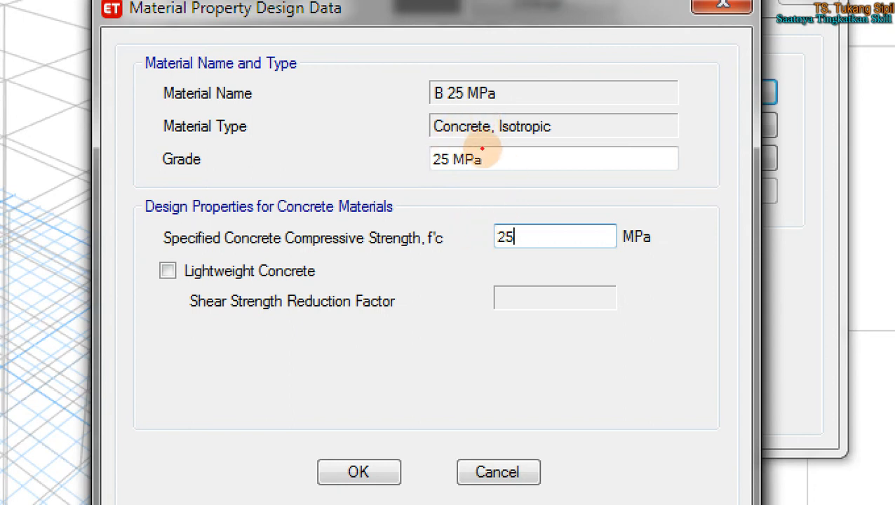
# Step: Annotate the grade, f'c, lightweight and shear reduction settings, then confirm the design data
pyautogui.moveTo(426, 175); pyautogui.dragTo(527, 170)
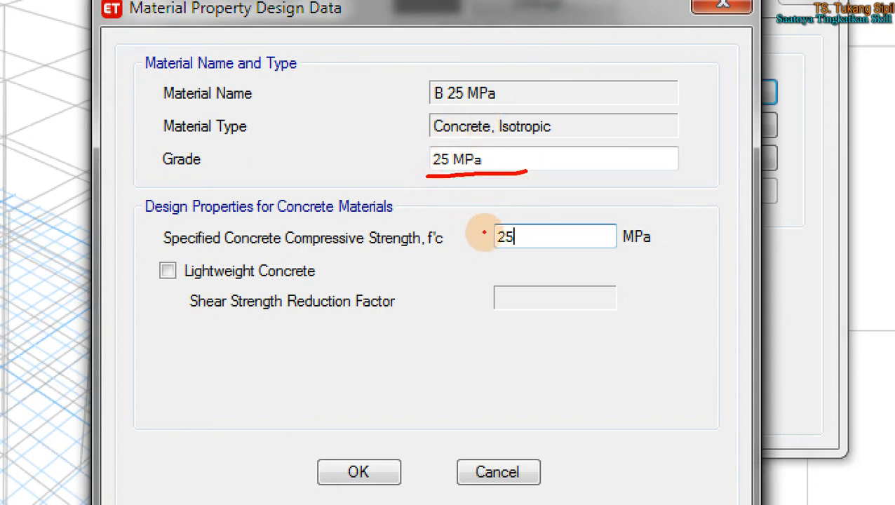
pyautogui.moveTo(662, 217)
pyautogui.mouseDown()
pyautogui.moveTo(518, 208)
pyautogui.moveTo(483, 238)
pyautogui.moveTo(546, 263)
pyautogui.moveTo(579, 198)
pyautogui.mouseUp()
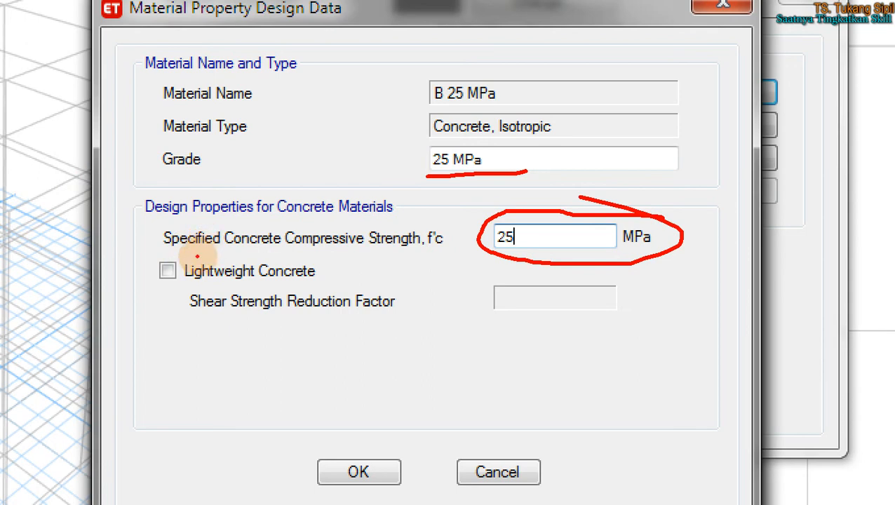
pyautogui.moveTo(183, 256)
pyautogui.mouseDown()
pyautogui.moveTo(157, 256)
pyautogui.moveTo(151, 280)
pyautogui.moveTo(252, 282)
pyautogui.moveTo(291, 254)
pyautogui.moveTo(174, 250)
pyautogui.mouseUp()
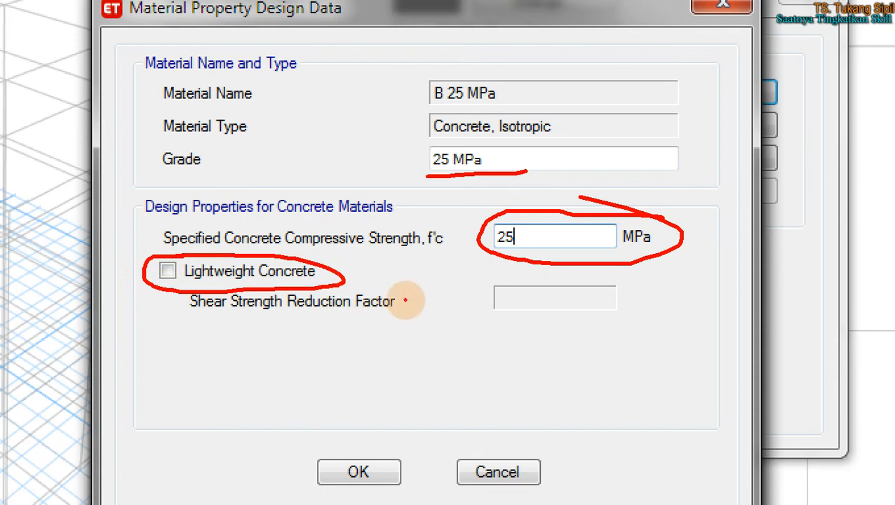
pyautogui.moveTo(294, 282)
pyautogui.mouseDown()
pyautogui.moveTo(379, 289)
pyautogui.moveTo(309, 337)
pyautogui.moveTo(174, 313)
pyautogui.moveTo(179, 298)
pyautogui.mouseUp()
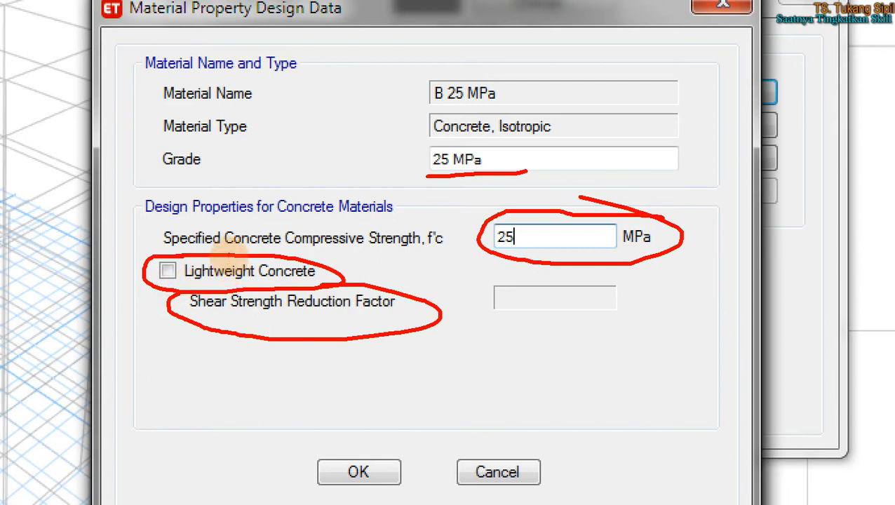
pyautogui.moveTo(470, 209)
pyautogui.mouseDown()
pyautogui.moveTo(463, 278)
pyautogui.moveTo(718, 249)
pyautogui.moveTo(531, 205)
pyautogui.moveTo(415, 223)
pyautogui.mouseUp()
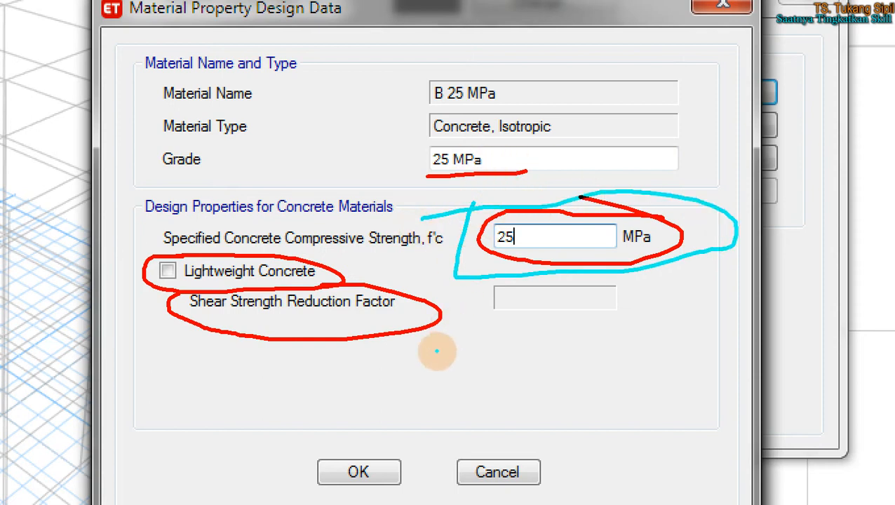
pyautogui.moveTo(378, 417)
pyautogui.mouseDown()
pyautogui.moveTo(309, 499)
pyautogui.moveTo(361, 405)
pyautogui.mouseUp()
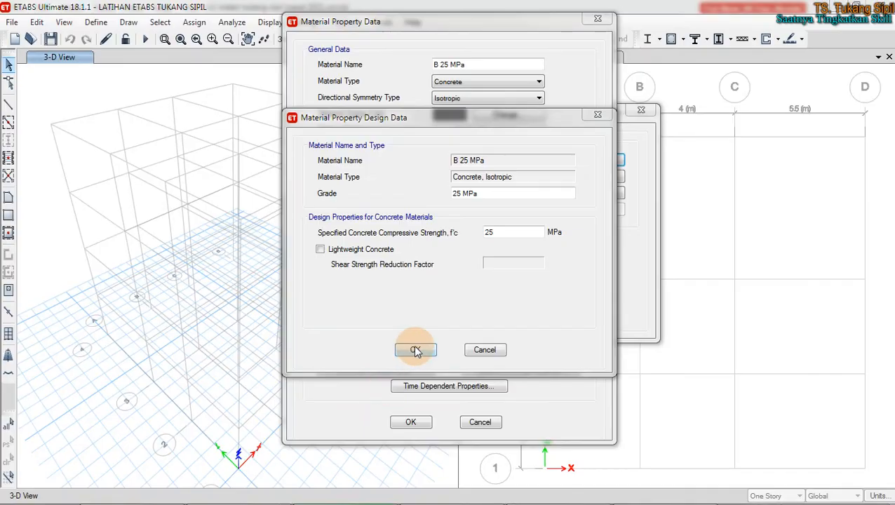
pyautogui.click(358, 472)
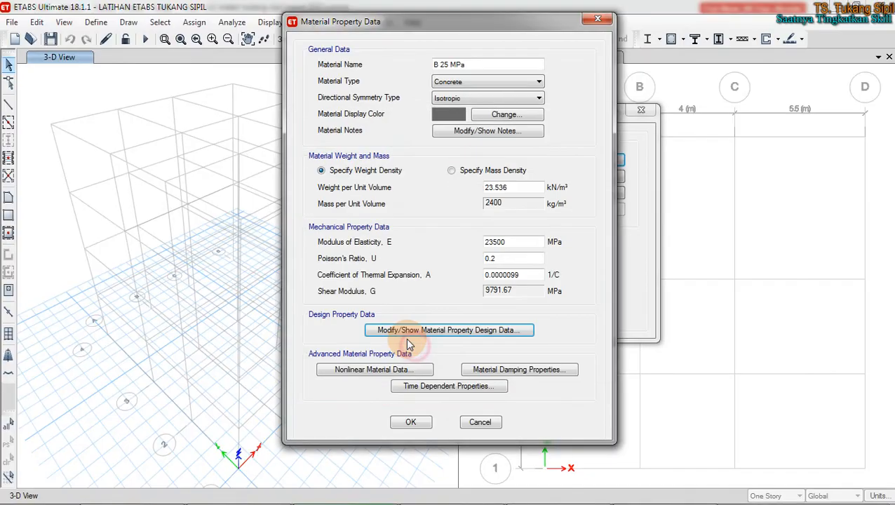
# Step: Accept B 25 MPa's properties, check the XMind '2.4.2.b Mutu tulangan geser' topic, and return to ETABS
pyautogui.click(415, 421)
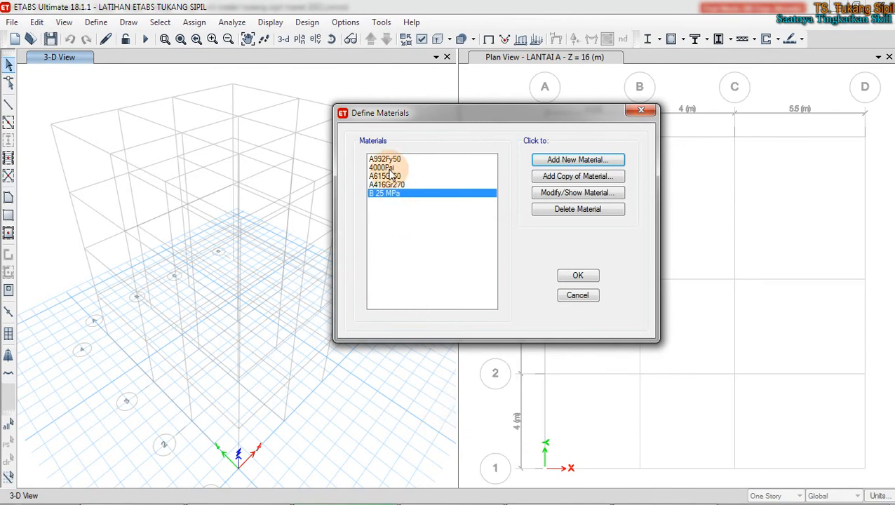
pyautogui.moveTo(396, 501)
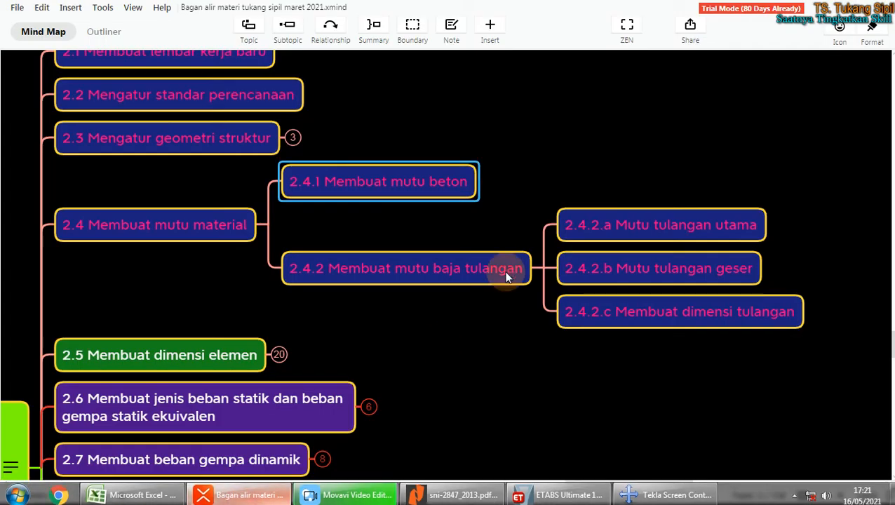
pyautogui.click(505, 274)
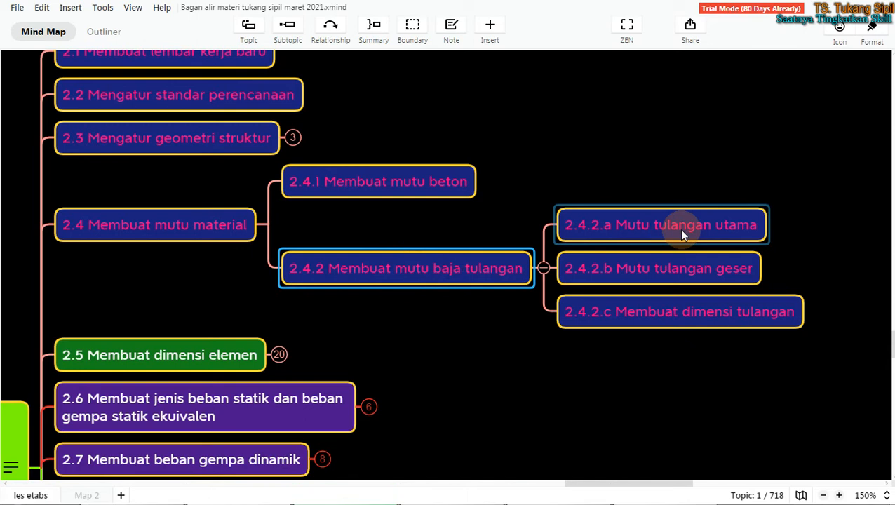
pyautogui.click(678, 270)
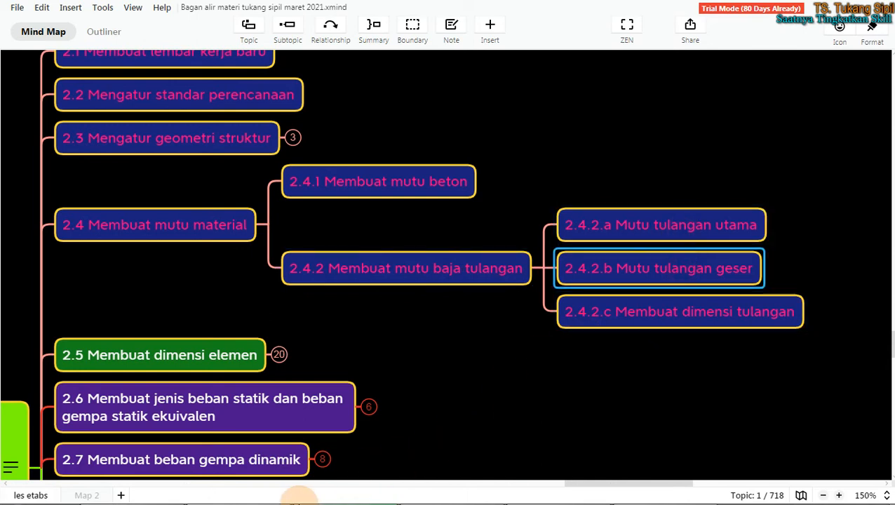
pyautogui.click(566, 488)
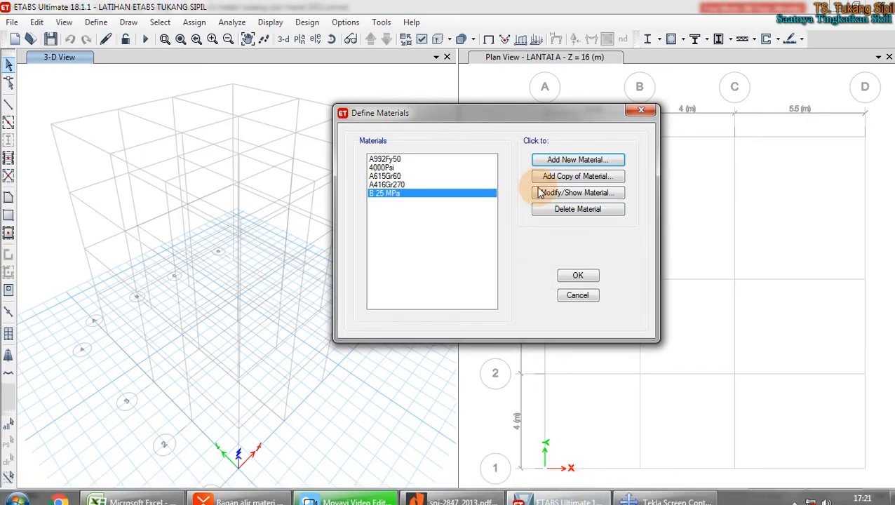
# Step: Add a new material of type Rebar with ASTM A615 Grade 40
pyautogui.click(564, 163)
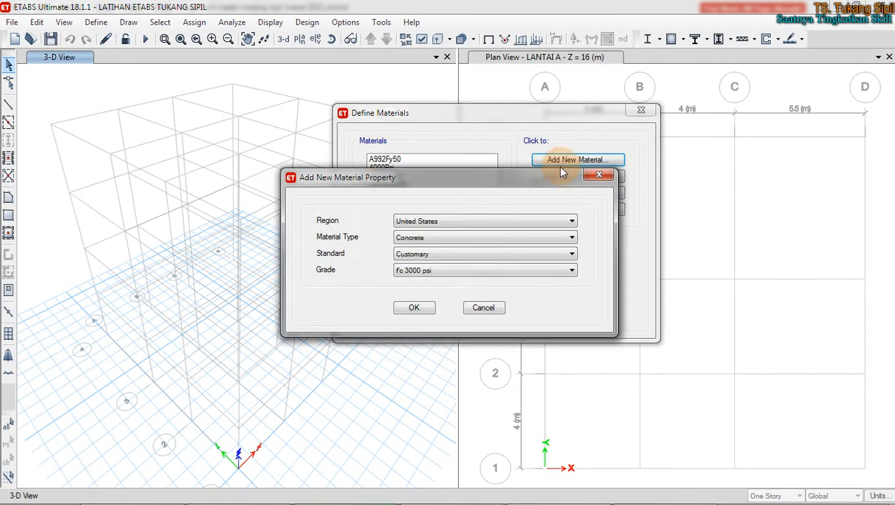
pyautogui.click(458, 238)
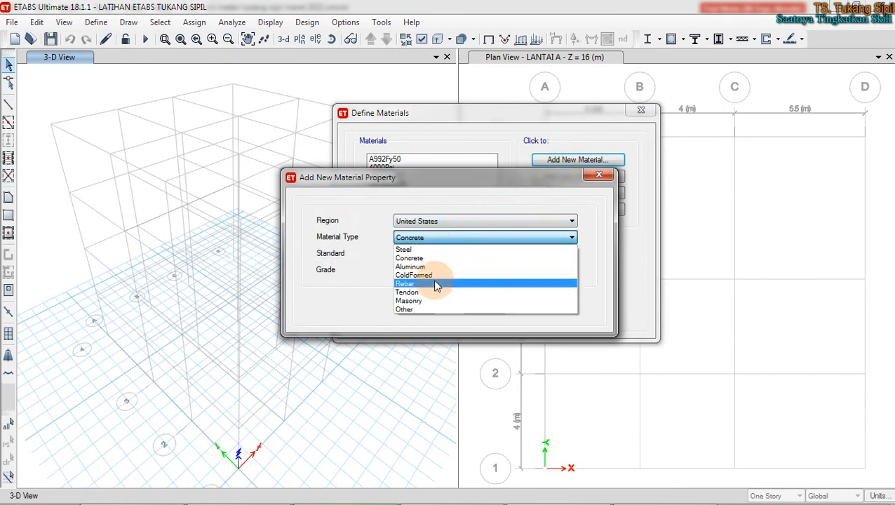
pyautogui.click(435, 283)
pyautogui.click(442, 241)
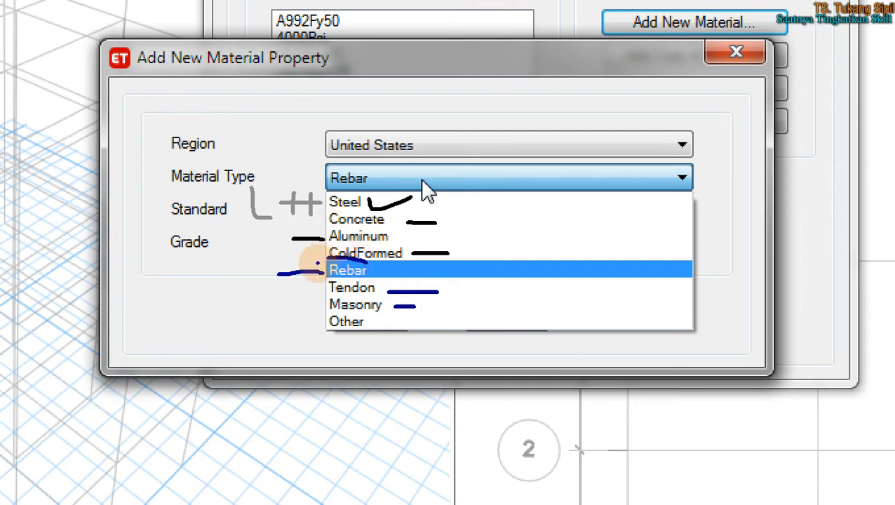
pyautogui.click(348, 269)
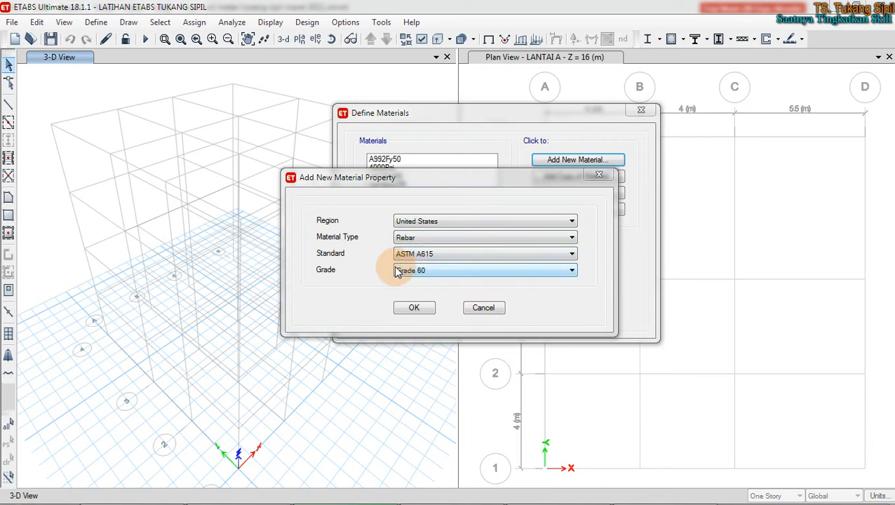
pyautogui.click(398, 274)
pyautogui.click(410, 283)
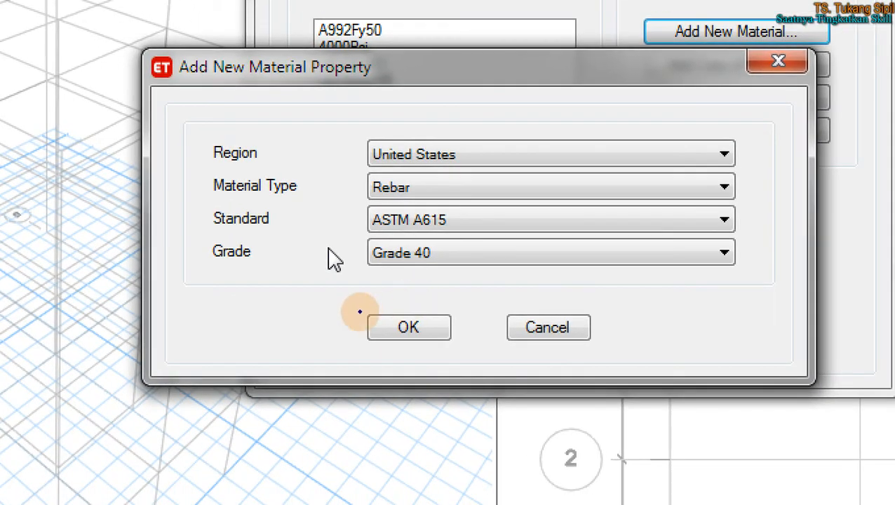
# Step: Handwrite the note '2052 :17' with an arrow to ASTM A615 and highlight the OK button
pyautogui.moveTo(206, 281)
pyautogui.mouseDown()
pyautogui.moveTo(225, 297)
pyautogui.moveTo(236, 286)
pyautogui.moveTo(287, 283)
pyautogui.mouseUp()
pyautogui.moveTo(292, 286)
pyautogui.mouseDown()
pyautogui.moveTo(293, 306)
pyautogui.moveTo(311, 309)
pyautogui.mouseUp()
pyautogui.click(335, 291)
pyautogui.click(336, 313)
pyautogui.moveTo(350, 280)
pyautogui.mouseDown()
pyautogui.moveTo(349, 298)
pyautogui.moveTo(372, 315)
pyautogui.mouseUp()
pyautogui.click(386, 290)
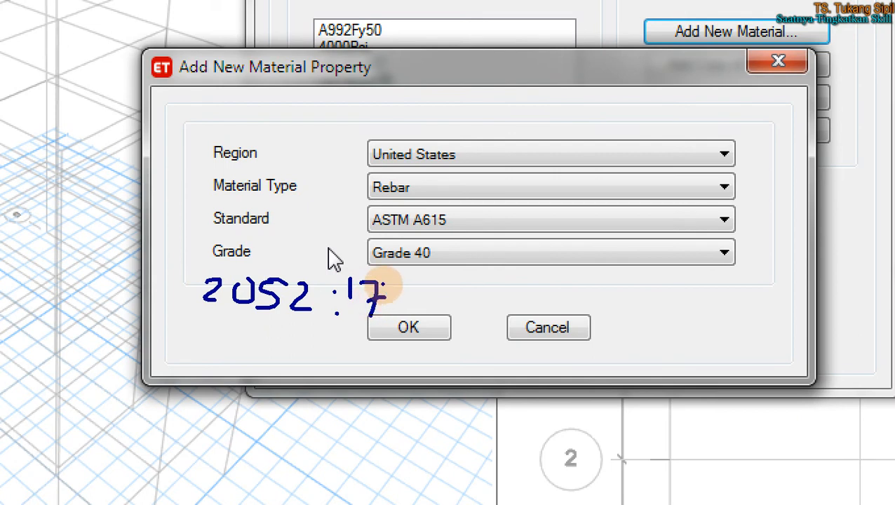
pyautogui.moveTo(398, 296)
pyautogui.mouseDown()
pyautogui.moveTo(503, 219)
pyautogui.moveTo(463, 218)
pyautogui.moveTo(468, 231)
pyautogui.moveTo(467, 208)
pyautogui.mouseUp()
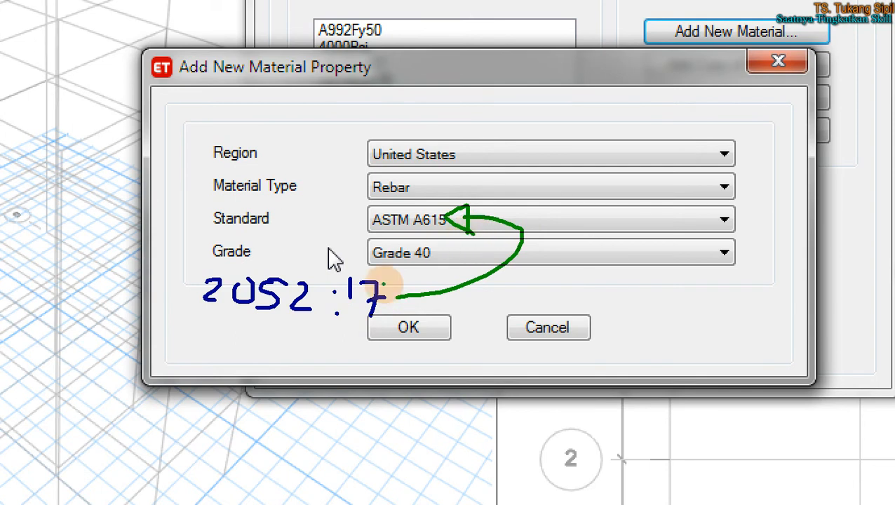
pyautogui.click(445, 196)
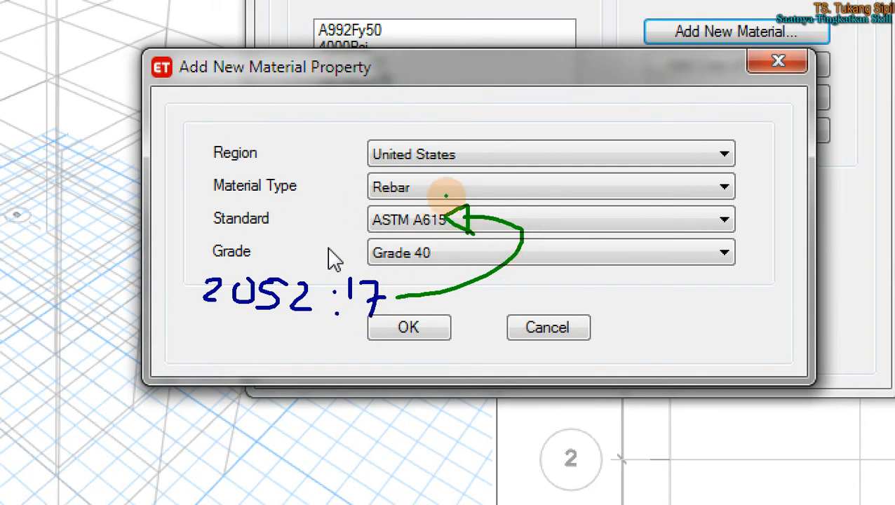
pyautogui.moveTo(465, 309)
pyautogui.mouseDown()
pyautogui.moveTo(365, 309)
pyautogui.moveTo(479, 334)
pyautogui.moveTo(421, 312)
pyautogui.mouseUp()
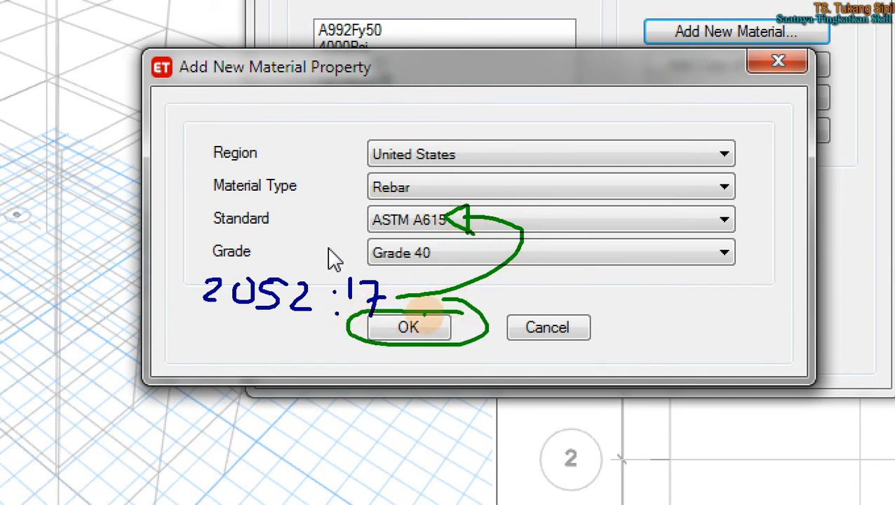
# Step: Accept the new rebar material and rename it BjTS 420
pyautogui.click(415, 308)
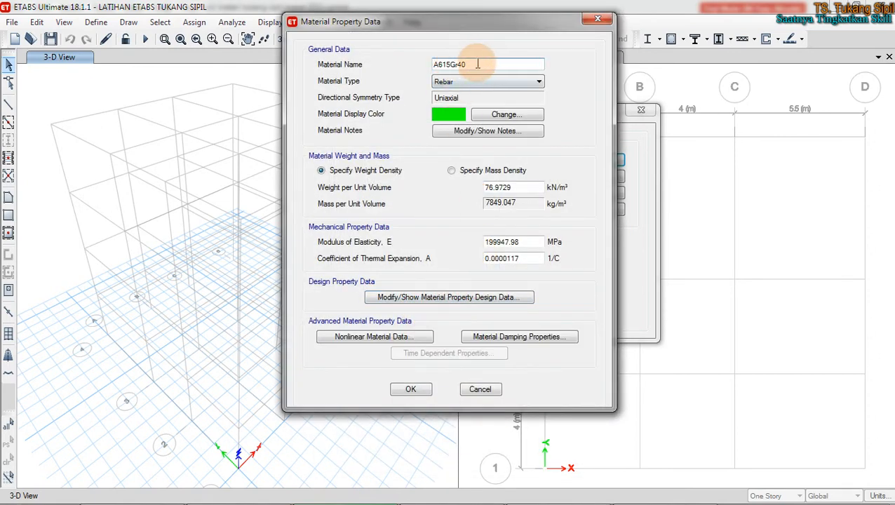
pyautogui.moveTo(469, 63); pyautogui.dragTo(412, 64)
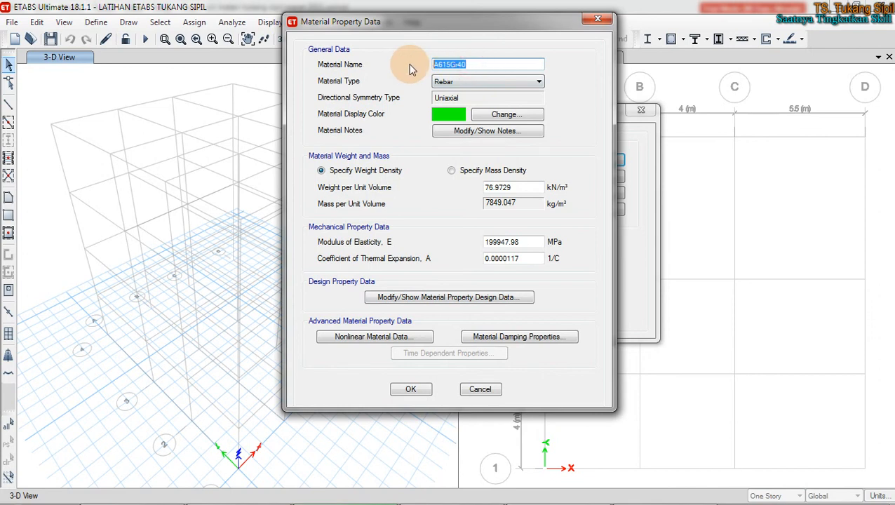
pyautogui.write('BjTS 420')
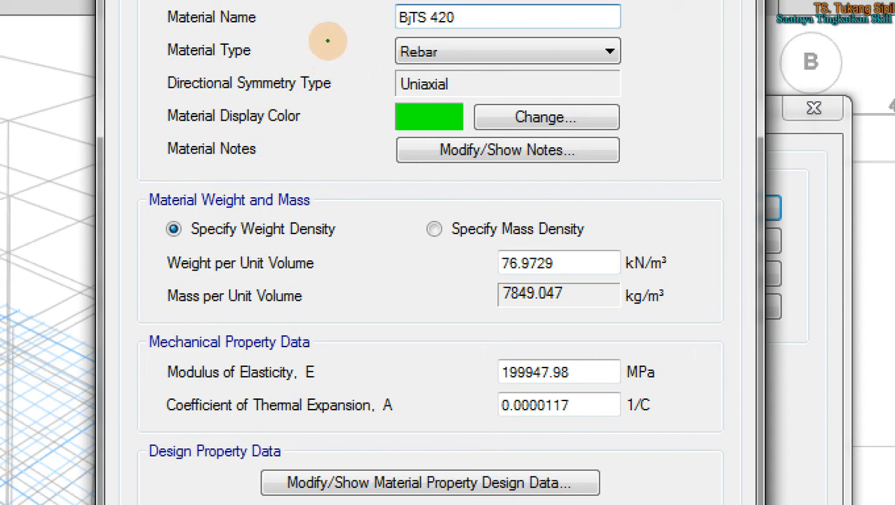
# Step: Mark the Rebar type and colour with arrows, then set the display colour to cyan
pyautogui.moveTo(303, 50)
pyautogui.mouseDown()
pyautogui.moveTo(386, 55)
pyautogui.moveTo(373, 70)
pyautogui.mouseUp()
pyautogui.moveTo(335, 115)
pyautogui.mouseDown()
pyautogui.moveTo(384, 114)
pyautogui.moveTo(367, 133)
pyautogui.mouseUp()
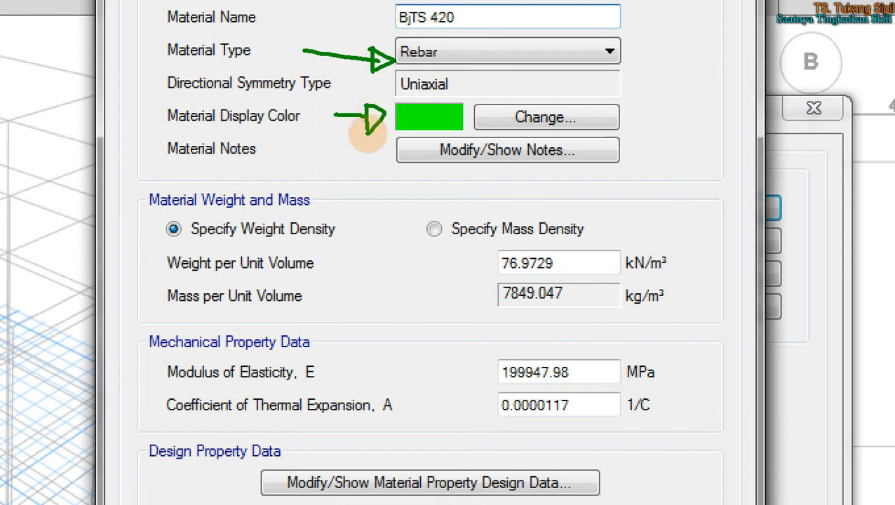
pyautogui.press('Escape')
pyautogui.click(495, 115)
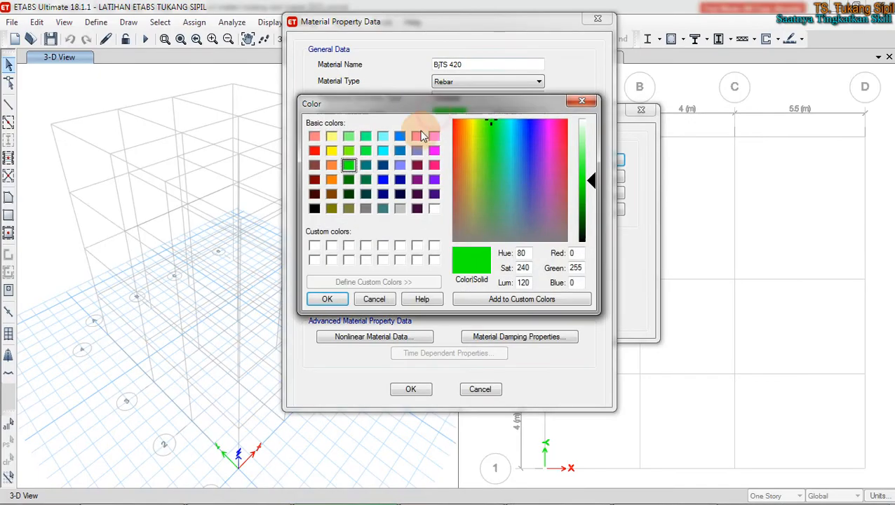
pyautogui.click(382, 150)
pyautogui.click(327, 300)
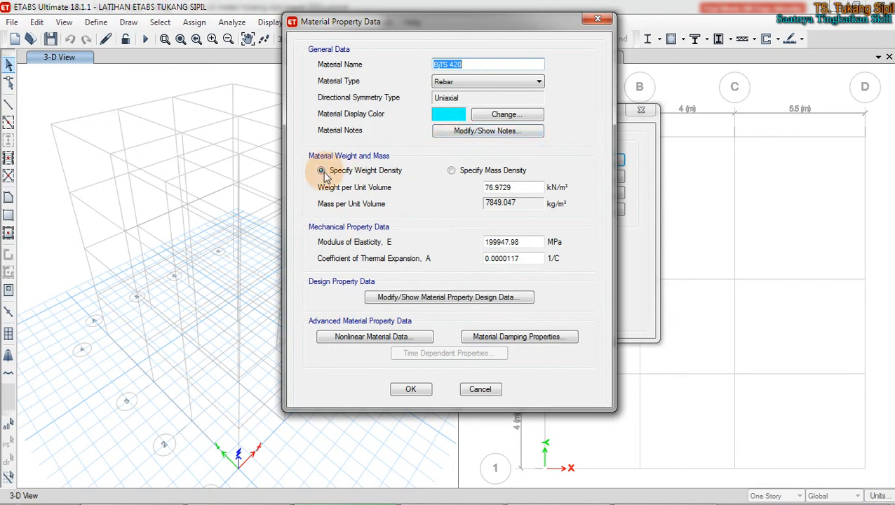
pyautogui.click(291, 504)
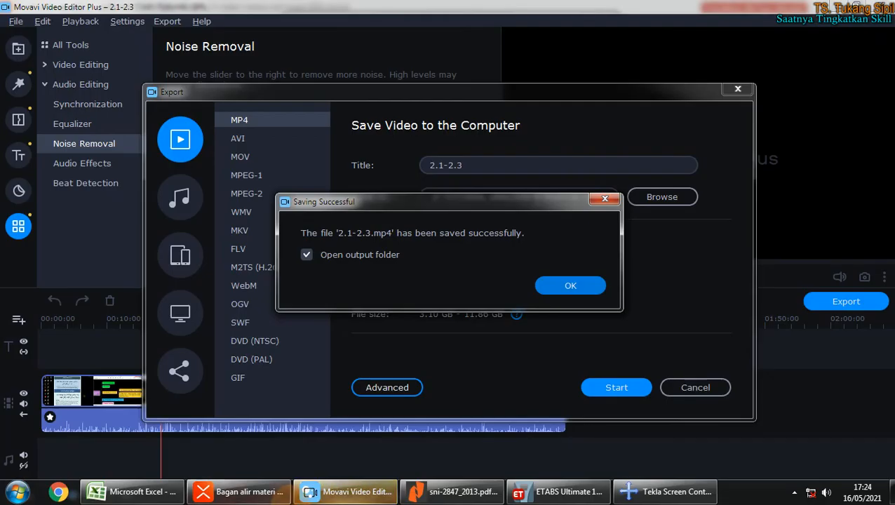
# Step: Bring up the Excel design workbook and select the BjTS 420B fy 420 and fu 525 values
pyautogui.click(238, 491)
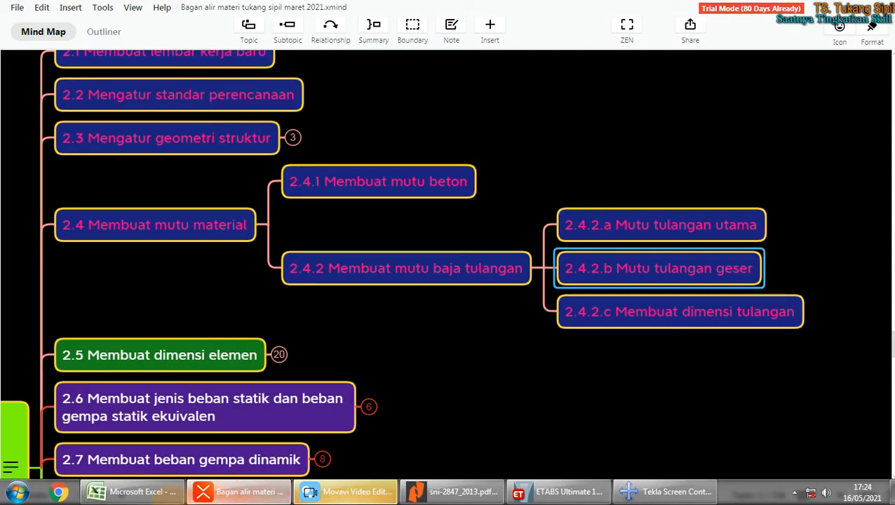
pyautogui.click(134, 491)
pyautogui.scroll(-4, 319, 340)
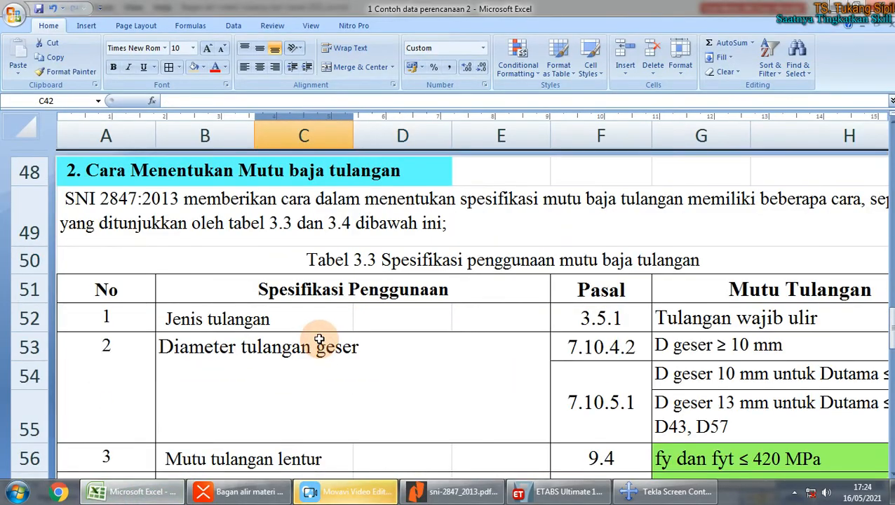
pyautogui.scroll(-9, 319, 340)
pyautogui.scroll(1, 321, 335)
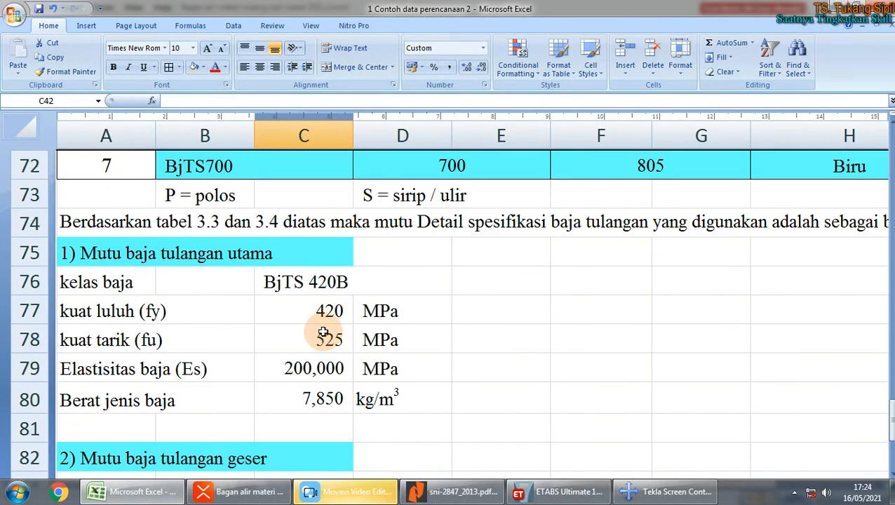
pyautogui.scroll(-1, 322, 331)
pyautogui.click(286, 225)
pyautogui.click(285, 257)
# Step: Dismiss the video editor's save notice, return to Excel and select the 7,850 kg/m³ unit weight
pyautogui.click(350, 492)
pyautogui.click(572, 284)
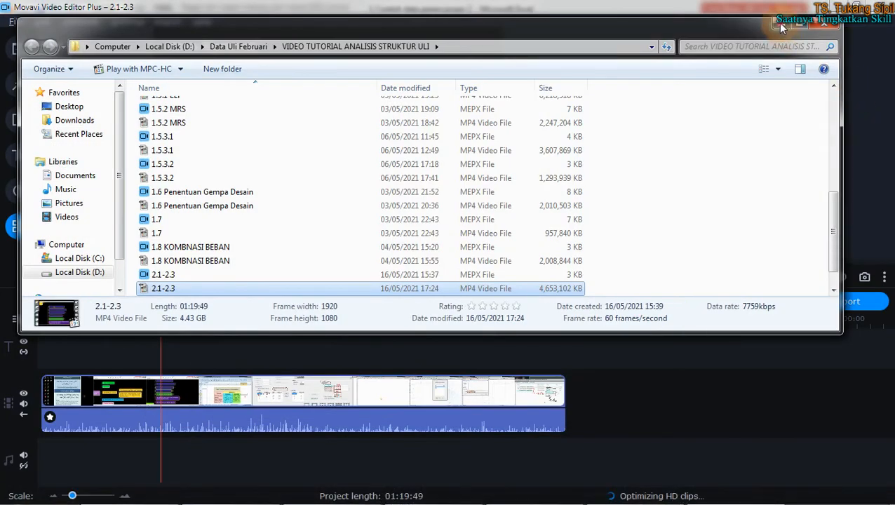
pyautogui.click(780, 25)
pyautogui.click(151, 492)
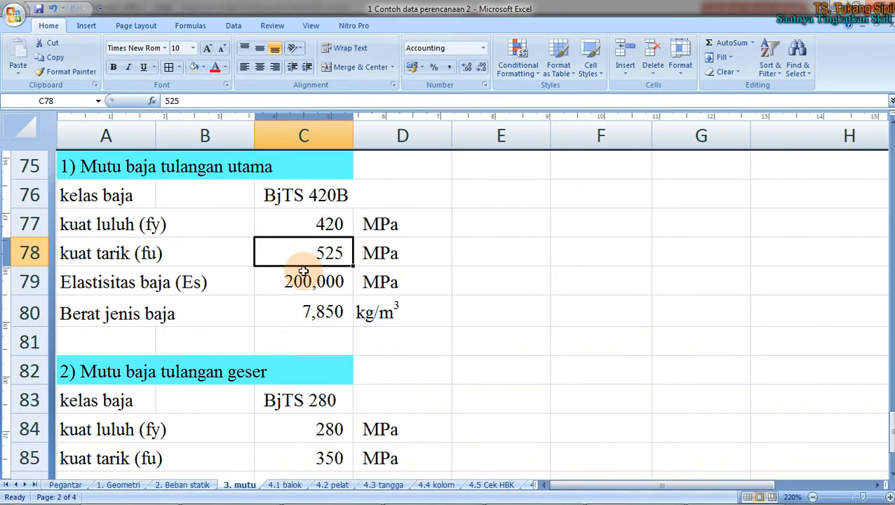
pyautogui.moveTo(297, 311); pyautogui.dragTo(367, 314)
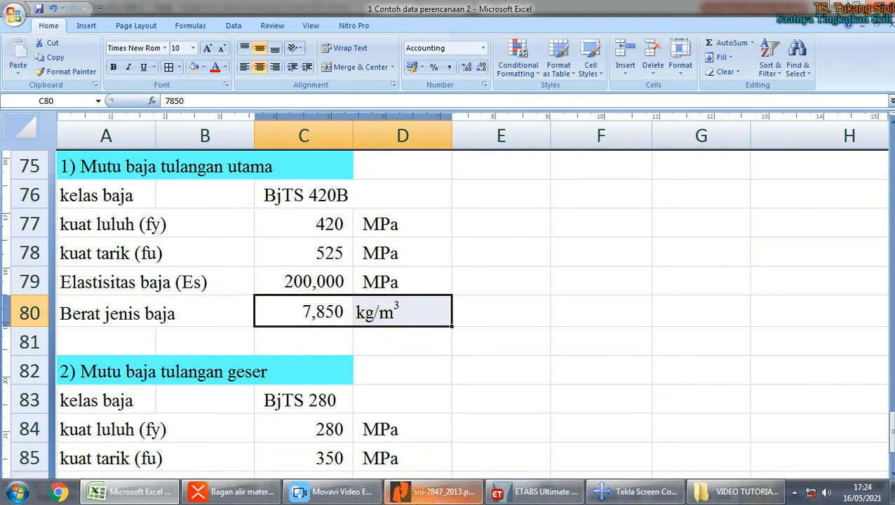
# Step: Switch the rebar to Specify Mass Density, entering 7850 kg/m³ and modulus of elasticity 200000 MPa
pyautogui.moveTo(404, 492)
pyautogui.click(536, 491)
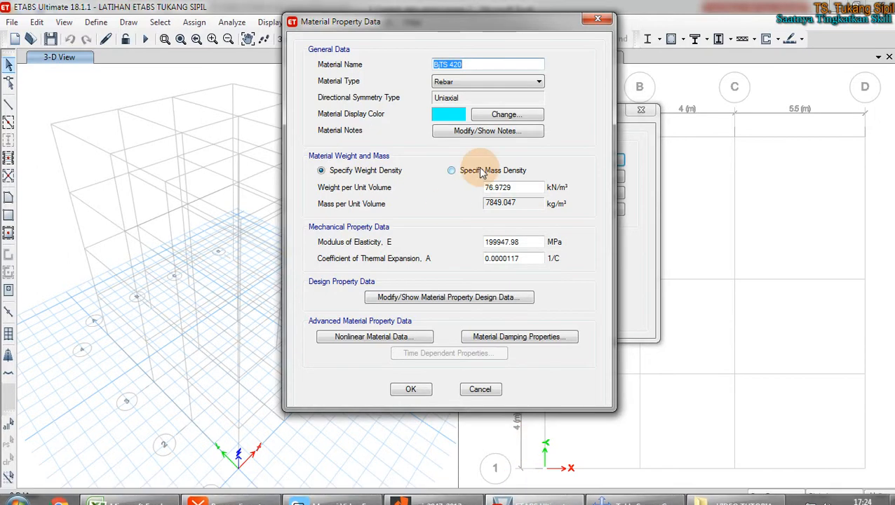
pyautogui.click(451, 170)
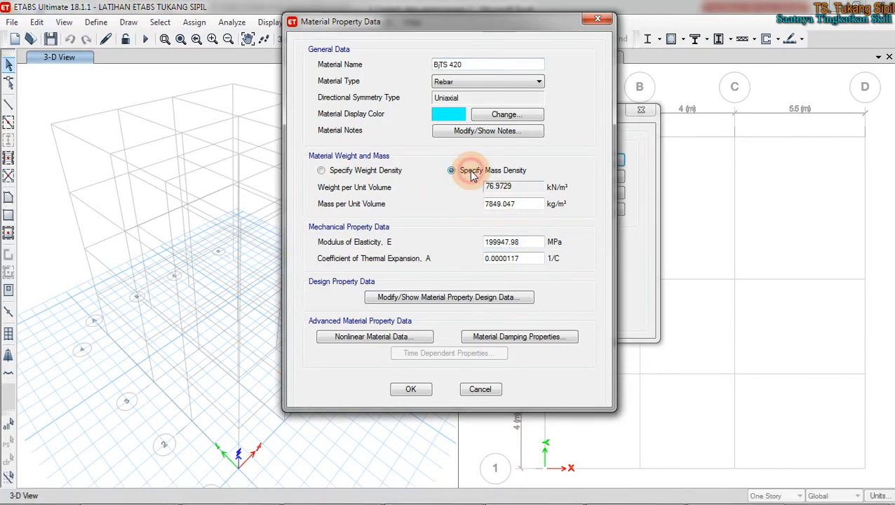
pyautogui.moveTo(523, 204); pyautogui.dragTo(472, 204)
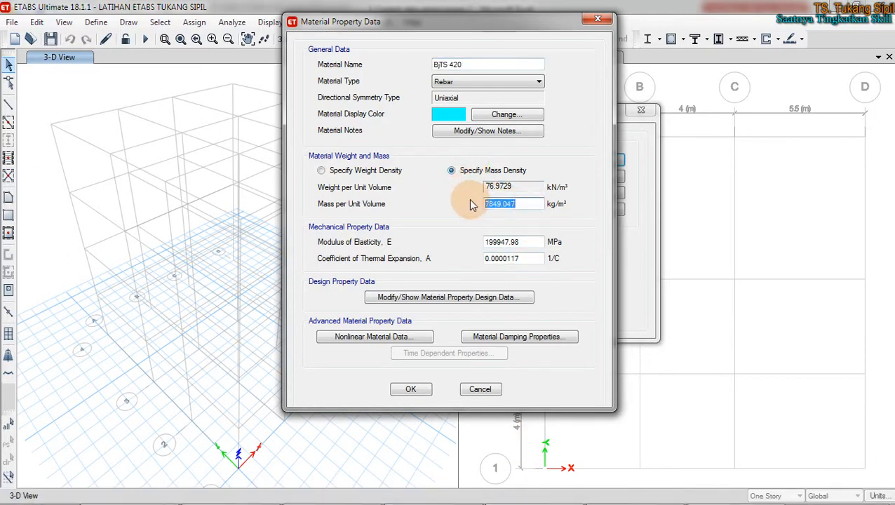
pyautogui.write('7850')
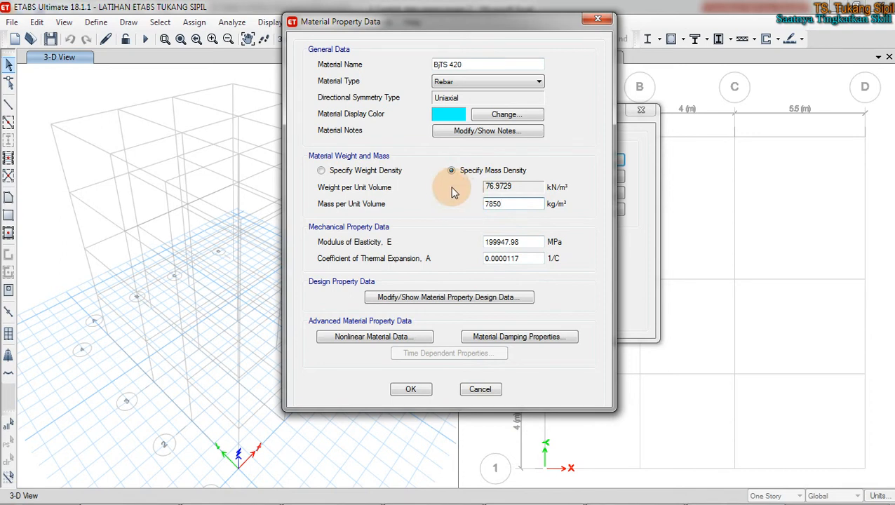
pyautogui.moveTo(537, 242); pyautogui.dragTo(405, 251)
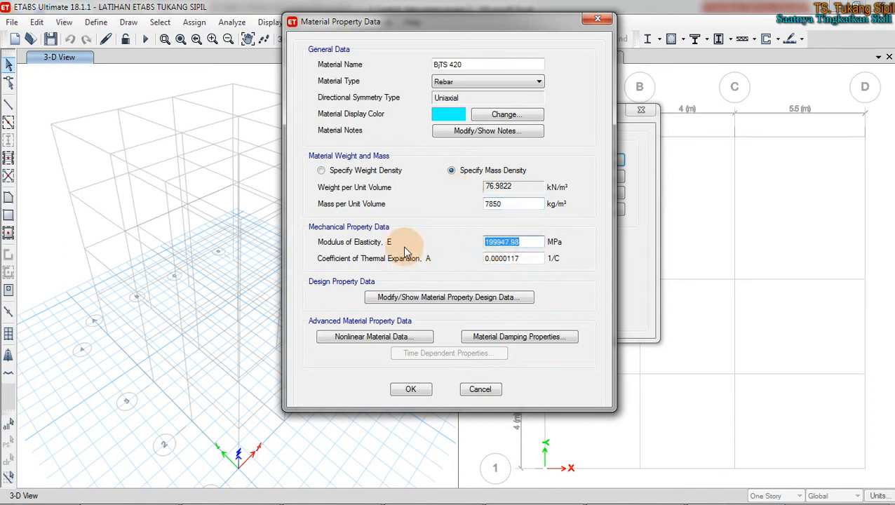
pyautogui.write('200000')
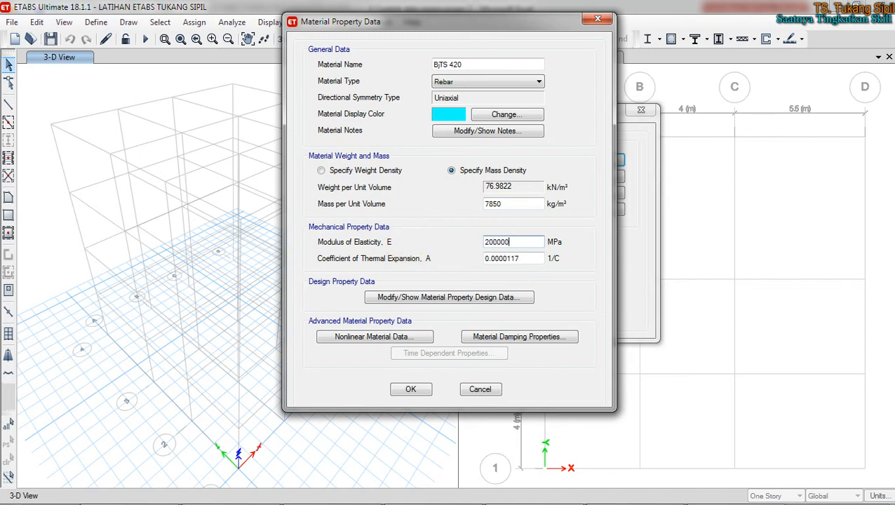
pyautogui.click(496, 240)
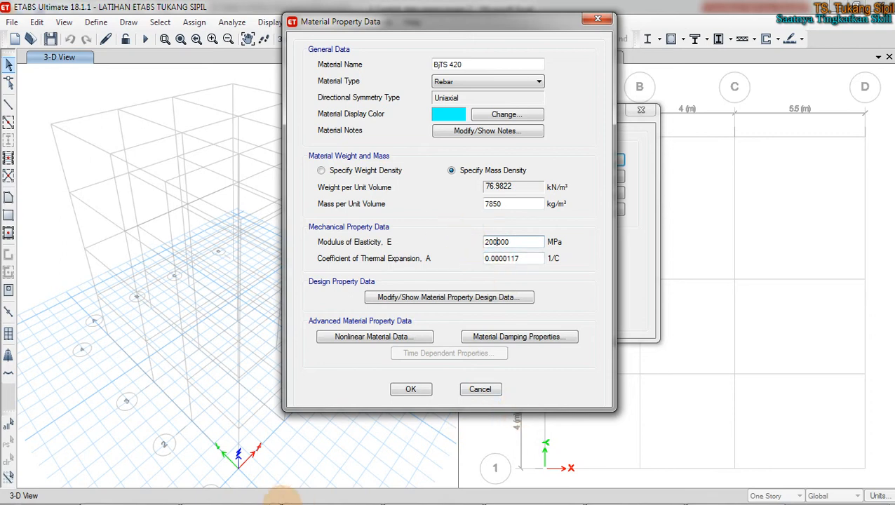
pyautogui.click(413, 495)
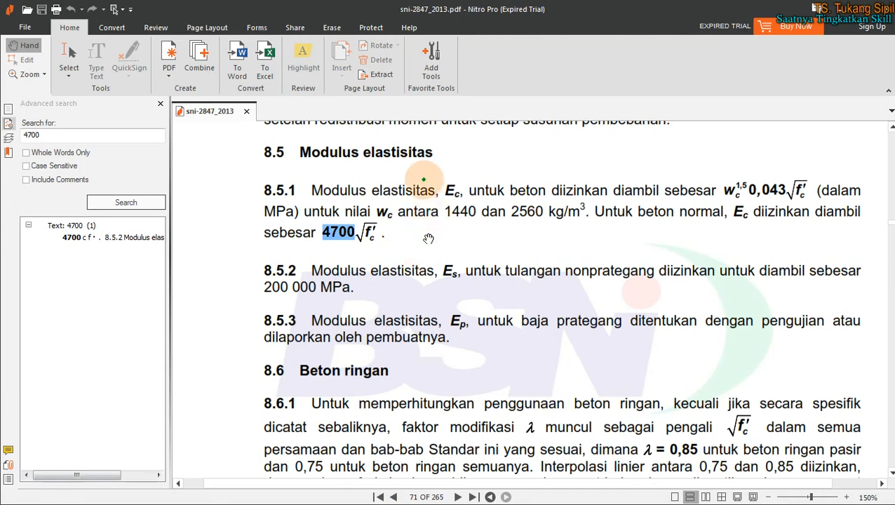
# Step: Mark up SNI 2847 clauses 8.5.1 and 8.5.2 with pen and red ink, then clear the annotations
pyautogui.moveTo(239, 177)
pyautogui.mouseDown()
pyautogui.moveTo(842, 176)
pyautogui.moveTo(879, 204)
pyautogui.moveTo(796, 249)
pyautogui.mouseUp()
pyautogui.moveTo(704, 254)
pyautogui.mouseDown()
pyautogui.moveTo(243, 245)
pyautogui.moveTo(234, 174)
pyautogui.mouseUp()
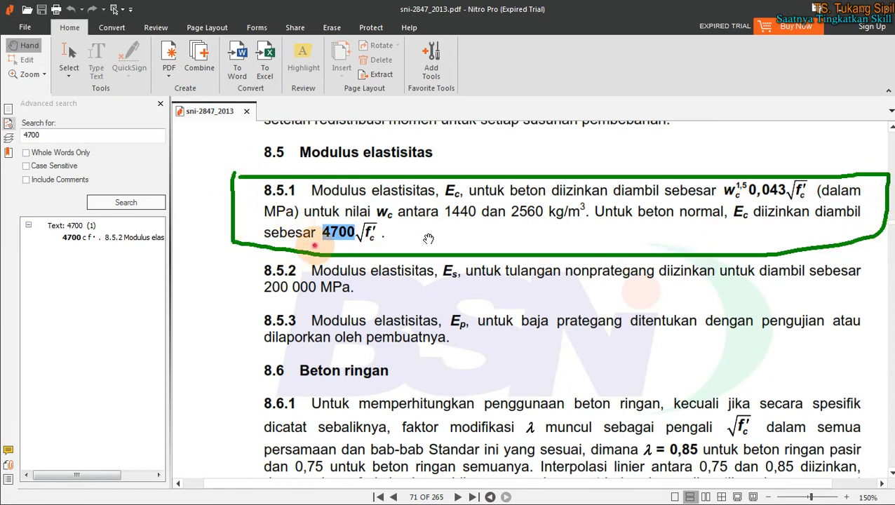
pyautogui.moveTo(321, 247); pyautogui.dragTo(389, 244)
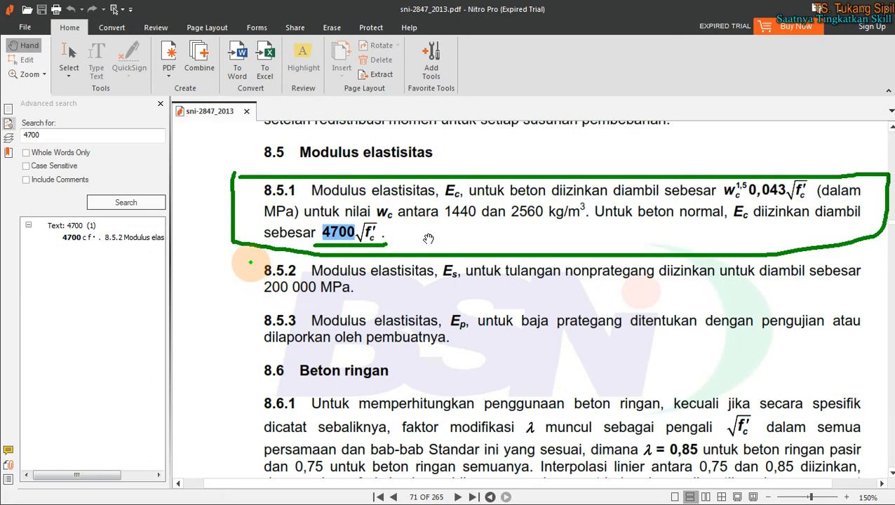
pyautogui.press('r')
pyautogui.moveTo(249, 251)
pyautogui.mouseDown()
pyautogui.moveTo(251, 302)
pyautogui.moveTo(400, 295)
pyautogui.moveTo(745, 300)
pyautogui.moveTo(869, 285)
pyautogui.moveTo(865, 232)
pyautogui.mouseUp()
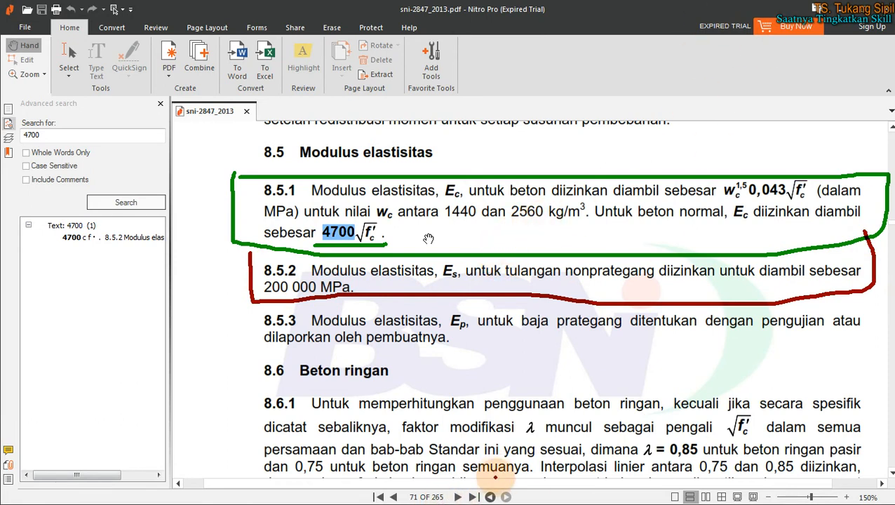
pyautogui.press('Escape')
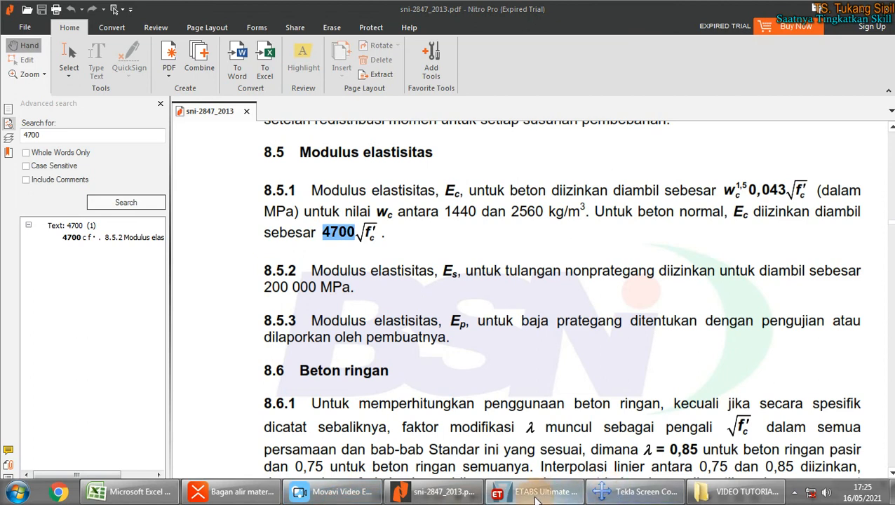
pyautogui.moveTo(536, 500)
pyautogui.click(524, 427)
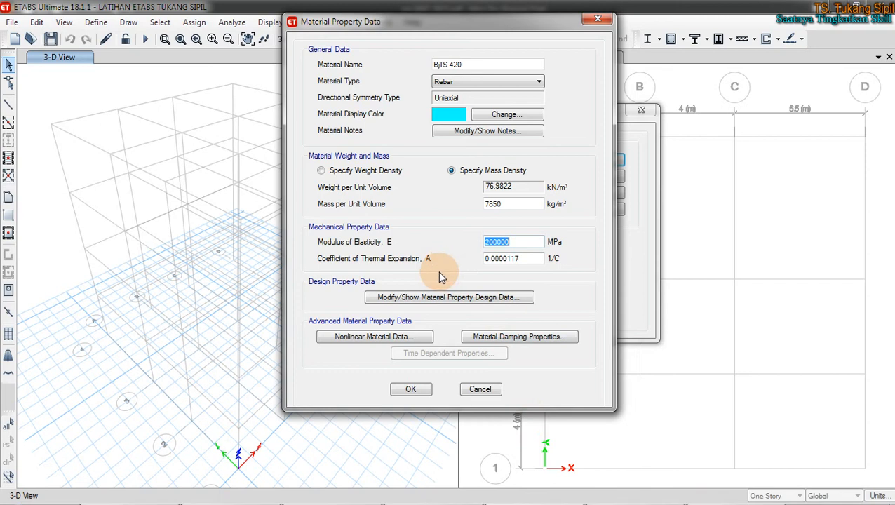
# Step: Rename the material to 'BjTS 420 B' and enter 'BjTS 420 B' as its design-data grade
pyautogui.click(470, 64)
pyautogui.write('B')
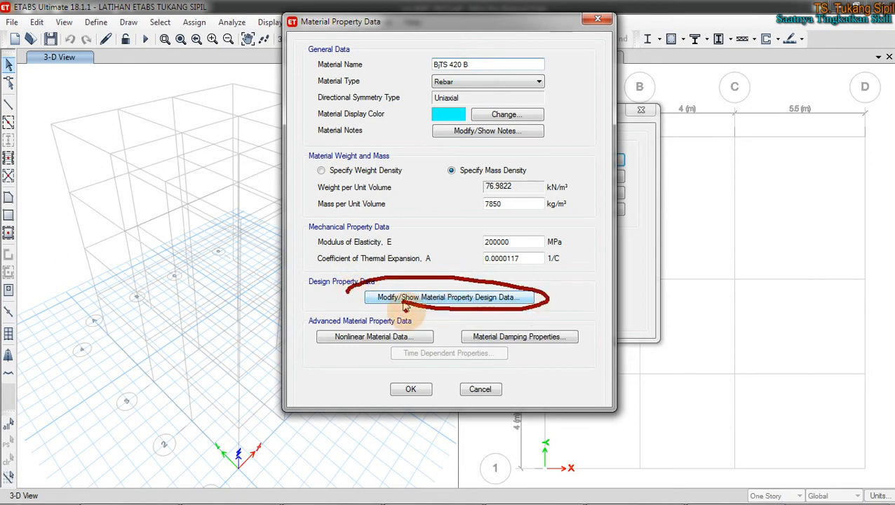
pyautogui.click(448, 298)
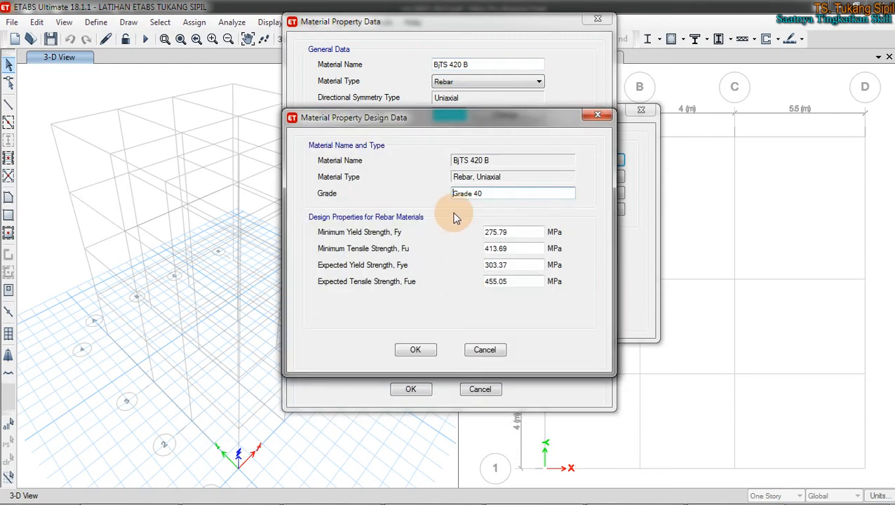
pyautogui.moveTo(499, 194); pyautogui.dragTo(419, 194)
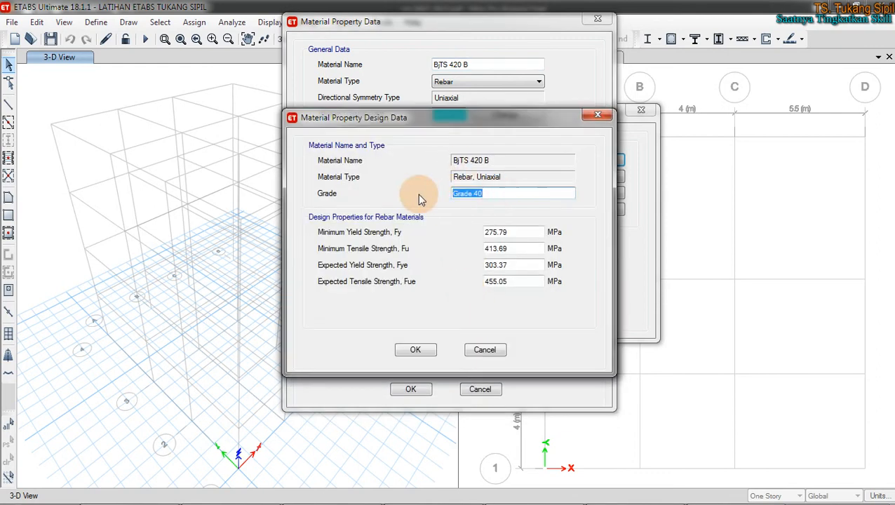
pyautogui.write('BjTS 420 B')
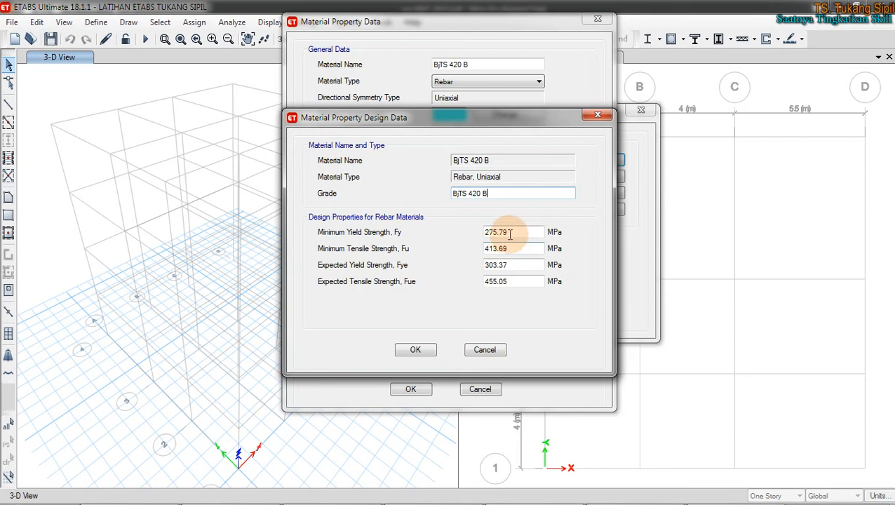
pyautogui.moveTo(504, 121); pyautogui.dragTo(681, 95)
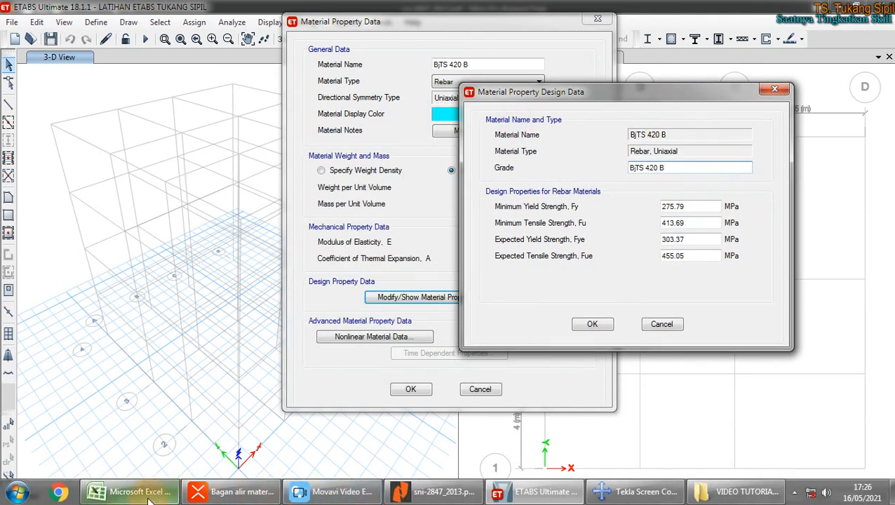
# Step: Place a smaller Excel window over ETABS to read fy 420 and fu 525 MPa, then select ETABS's Fy field
pyautogui.click(135, 491)
pyautogui.click(857, 5)
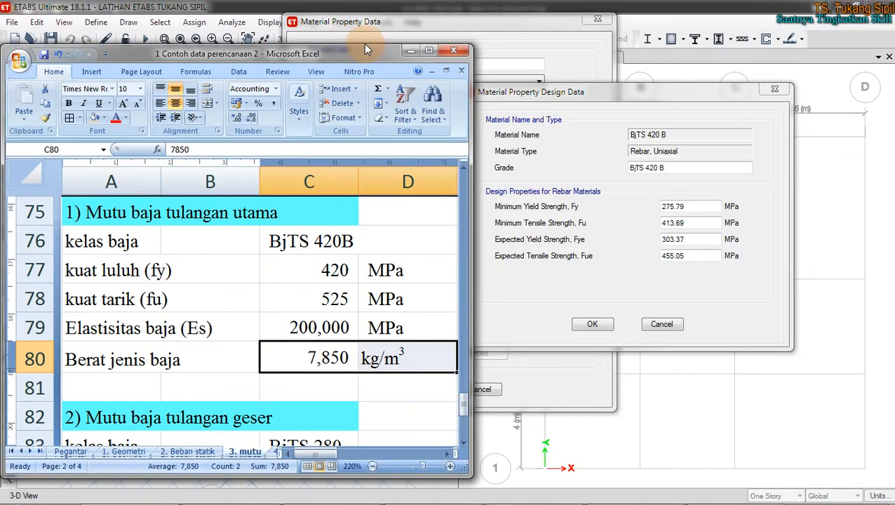
pyautogui.moveTo(366, 45); pyautogui.dragTo(372, 16)
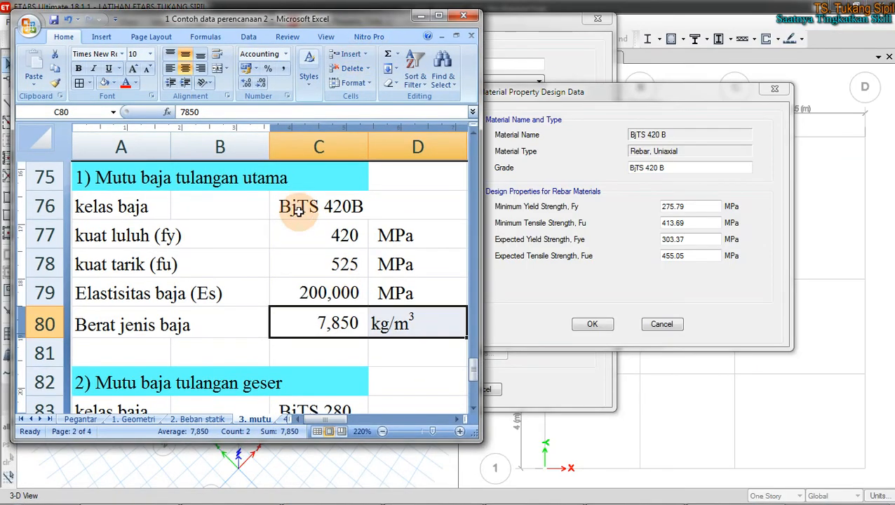
pyautogui.click(324, 236)
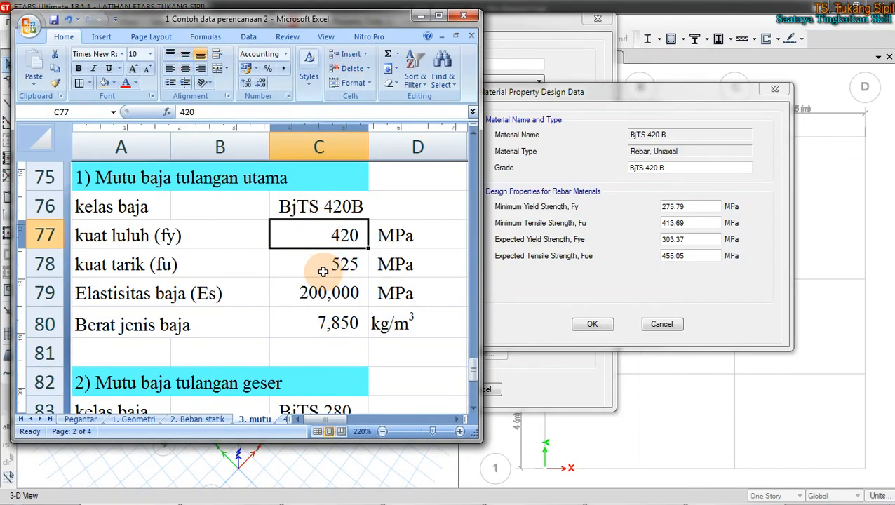
pyautogui.click(318, 266)
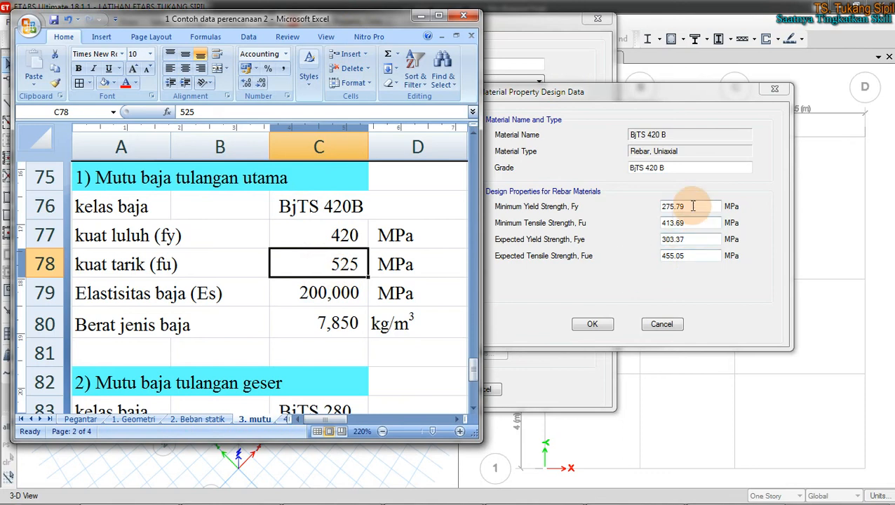
pyautogui.click(692, 205)
pyautogui.moveTo(692, 206); pyautogui.dragTo(606, 218)
# Step: Enter 420 MPa as minimum yield strength Fy and 525 MPa as minimum tensile strength Fu
pyautogui.write('420')
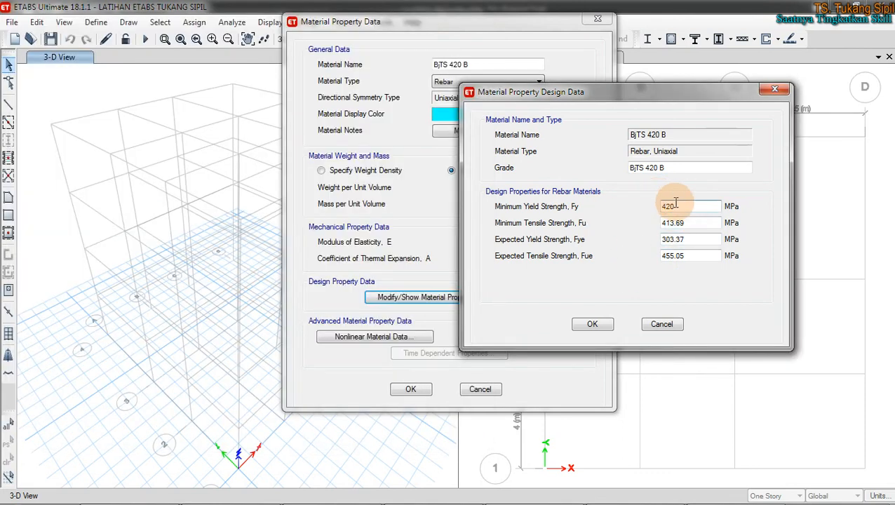
pyautogui.moveTo(694, 223); pyautogui.dragTo(645, 228)
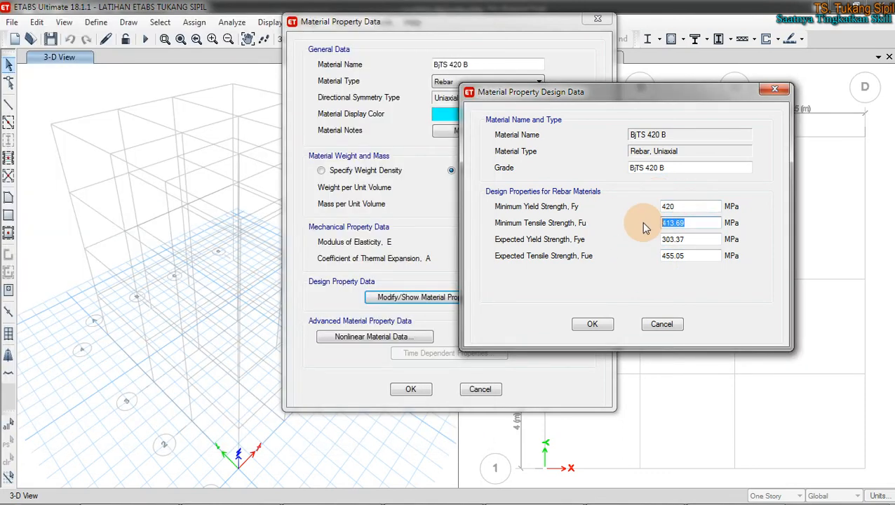
pyautogui.write('525')
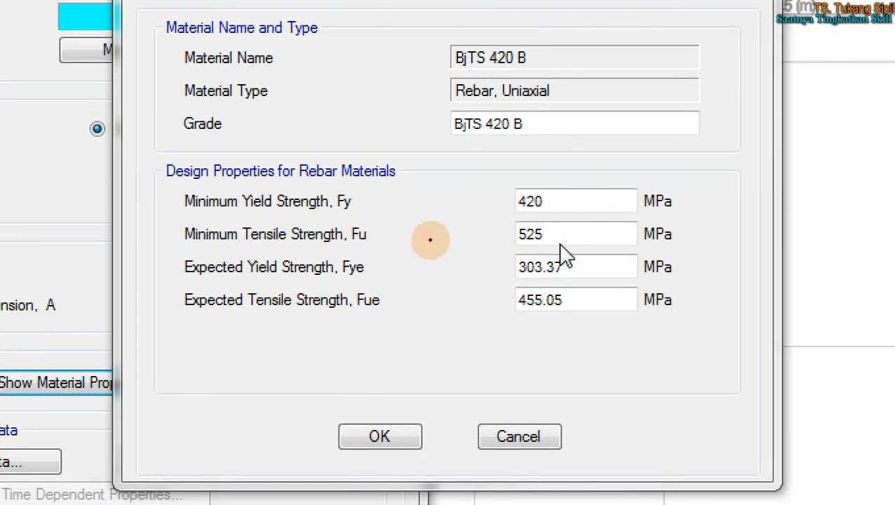
pyautogui.moveTo(361, 251)
pyautogui.mouseDown()
pyautogui.moveTo(325, 261)
pyautogui.moveTo(393, 289)
pyautogui.moveTo(353, 303)
pyautogui.moveTo(369, 279)
pyautogui.mouseUp()
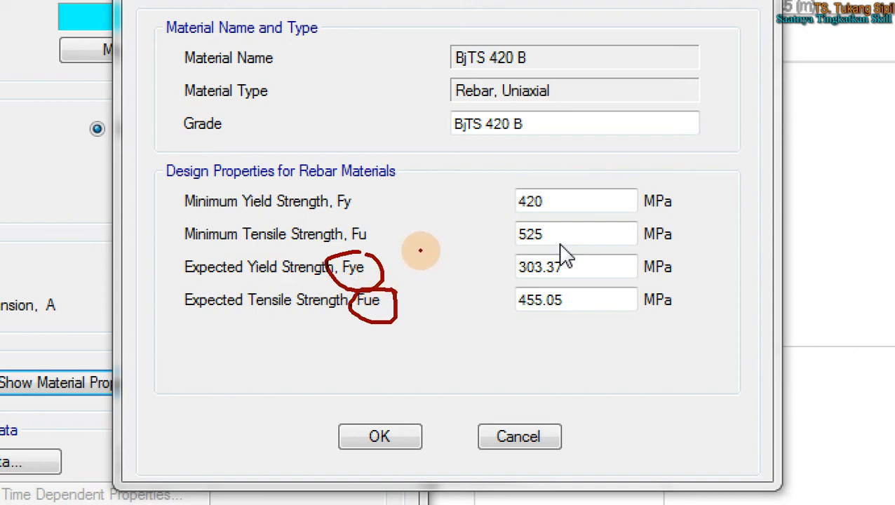
pyautogui.click(399, 276)
pyautogui.moveTo(399, 258)
pyautogui.mouseDown()
pyautogui.moveTo(398, 270)
pyautogui.moveTo(399, 258)
pyautogui.moveTo(420, 279)
pyautogui.moveTo(438, 267)
pyautogui.moveTo(443, 273)
pyautogui.moveTo(434, 275)
pyautogui.moveTo(457, 281)
pyautogui.moveTo(465, 261)
pyautogui.moveTo(476, 285)
pyautogui.mouseUp()
pyautogui.click(407, 278)
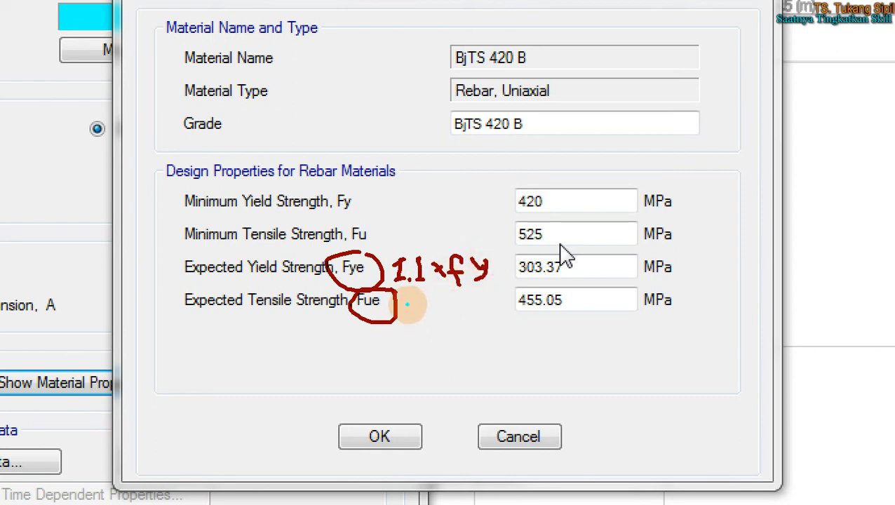
pyautogui.moveTo(406, 300)
pyautogui.mouseDown()
pyautogui.moveTo(409, 316)
pyautogui.moveTo(454, 317)
pyautogui.mouseUp()
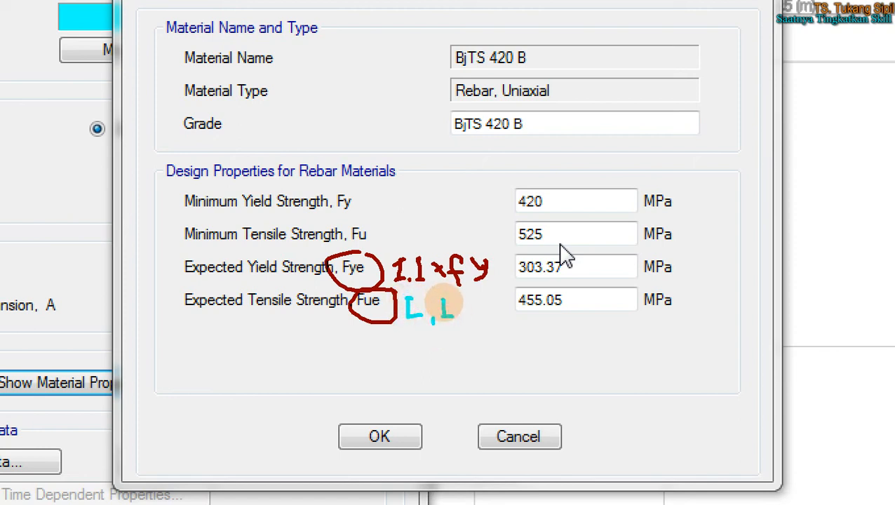
pyautogui.moveTo(399, 317); pyautogui.dragTo(415, 317)
pyautogui.moveTo(464, 300)
pyautogui.mouseDown()
pyautogui.moveTo(491, 323)
pyautogui.moveTo(464, 322)
pyautogui.moveTo(495, 301)
pyautogui.moveTo(498, 341)
pyautogui.moveTo(511, 325)
pyautogui.moveTo(527, 339)
pyautogui.moveTo(541, 314)
pyautogui.mouseUp()
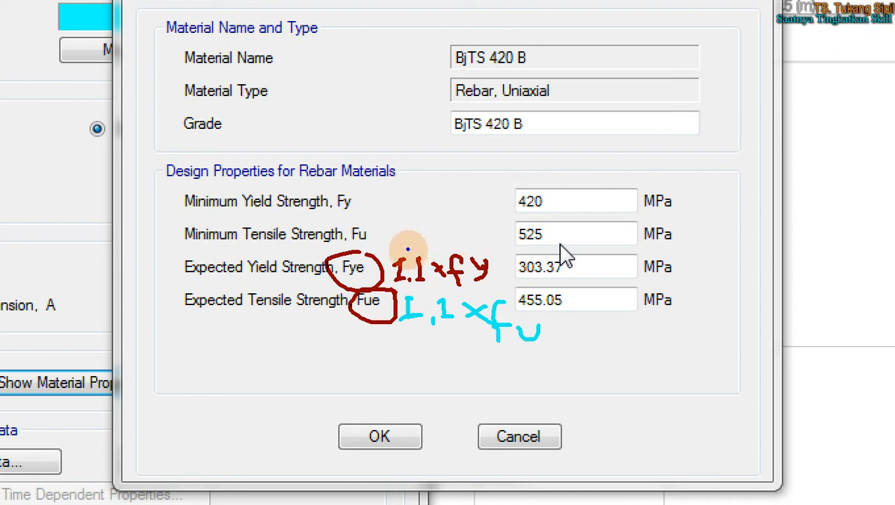
pyautogui.moveTo(413, 247)
pyautogui.mouseDown()
pyautogui.moveTo(378, 269)
pyautogui.moveTo(424, 295)
pyautogui.moveTo(406, 242)
pyautogui.mouseUp()
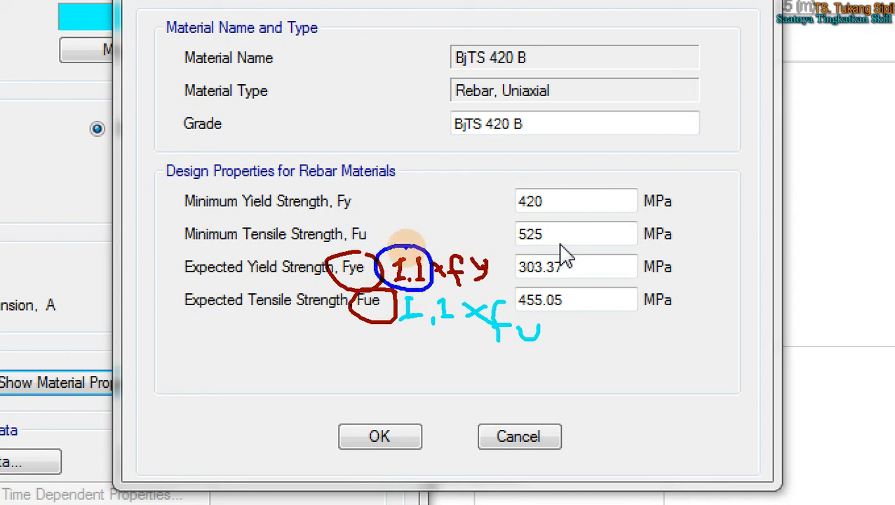
pyautogui.moveTo(373, 360)
pyautogui.mouseDown()
pyautogui.moveTo(371, 383)
pyautogui.moveTo(382, 381)
pyautogui.moveTo(360, 368)
pyautogui.moveTo(411, 384)
pyautogui.moveTo(506, 372)
pyautogui.moveTo(532, 383)
pyautogui.moveTo(522, 370)
pyautogui.moveTo(535, 385)
pyautogui.moveTo(566, 363)
pyautogui.mouseUp()
pyautogui.click(378, 380)
pyautogui.click(399, 383)
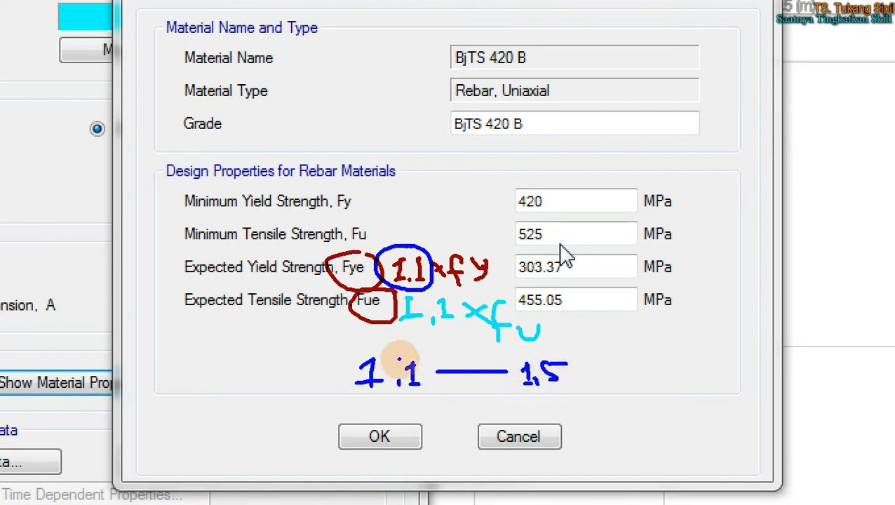
pyautogui.moveTo(384, 341)
pyautogui.mouseDown()
pyautogui.moveTo(382, 400)
pyautogui.moveTo(423, 358)
pyautogui.moveTo(385, 341)
pyautogui.mouseUp()
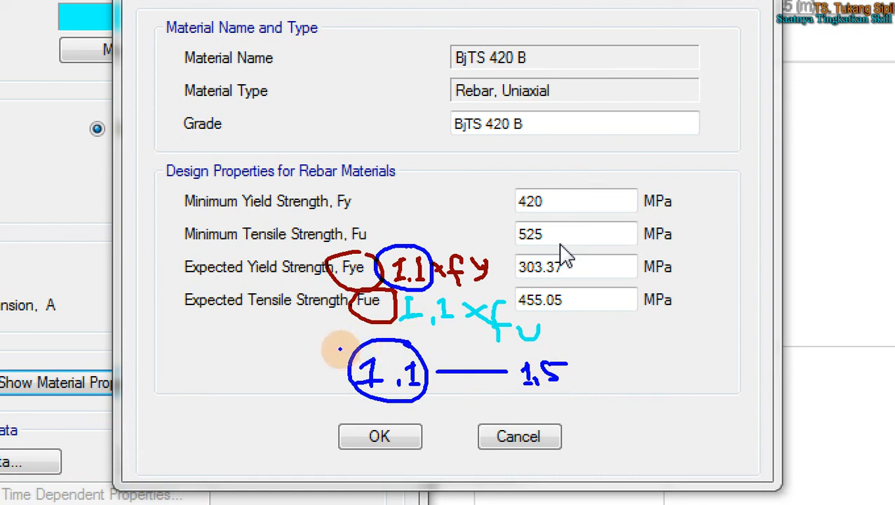
pyautogui.moveTo(567, 349); pyautogui.dragTo(605, 402)
pyautogui.moveTo(612, 352); pyautogui.dragTo(621, 394)
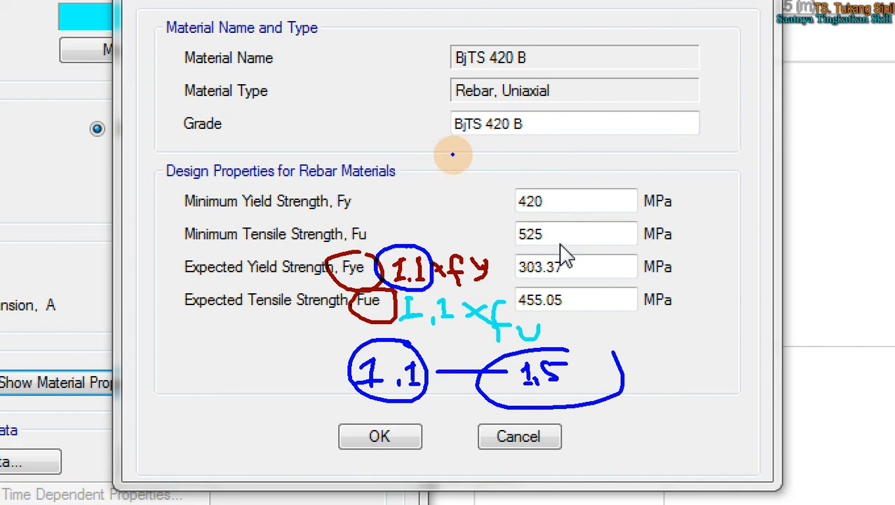
pyautogui.moveTo(438, 138); pyautogui.dragTo(558, 129)
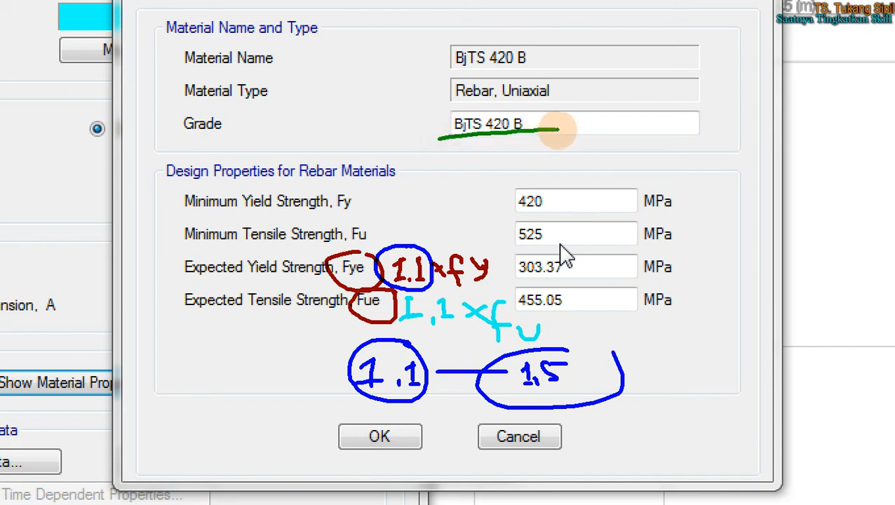
pyautogui.moveTo(442, 143)
pyautogui.mouseDown()
pyautogui.moveTo(443, 113)
pyautogui.moveTo(527, 105)
pyautogui.moveTo(547, 109)
pyautogui.moveTo(547, 130)
pyautogui.mouseUp()
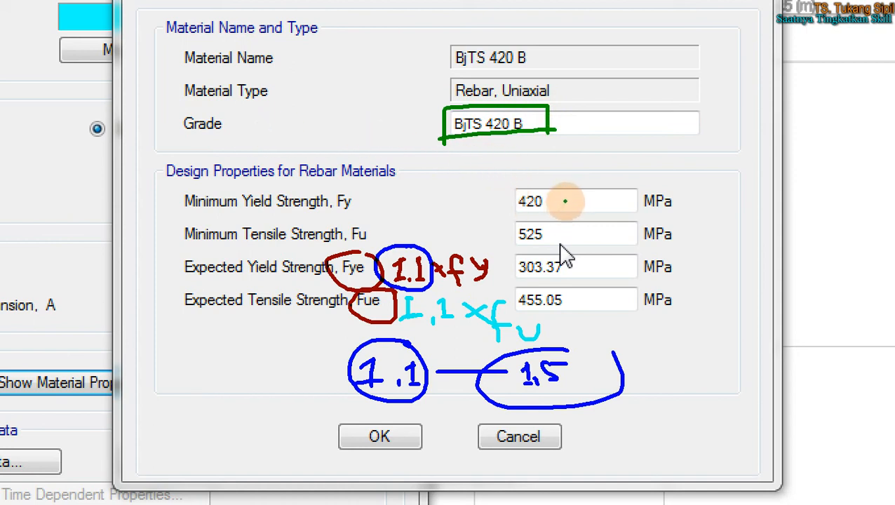
pyautogui.moveTo(566, 203); pyautogui.dragTo(625, 189)
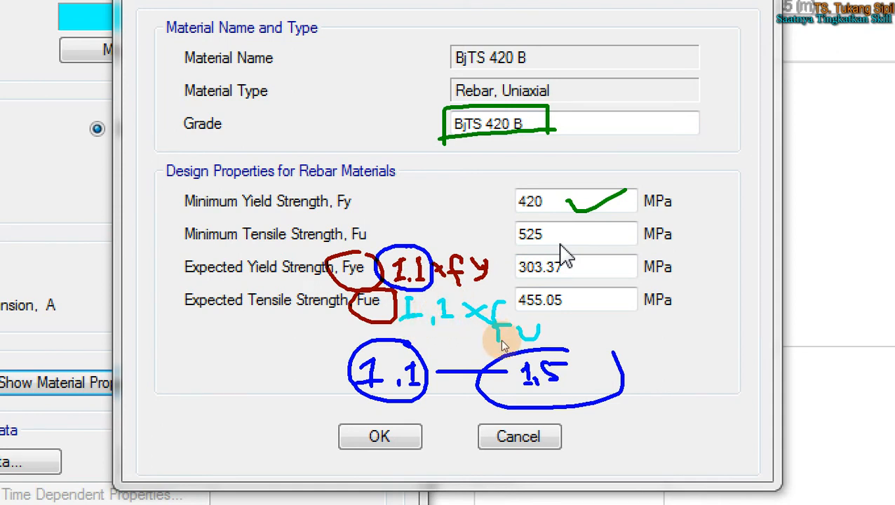
# Step: Set expected strengths Fye 462 MPa and Fue 577.5 MPa, then confirm both material dialogs
pyautogui.press('Escape')
pyautogui.doubleClick(676, 239)
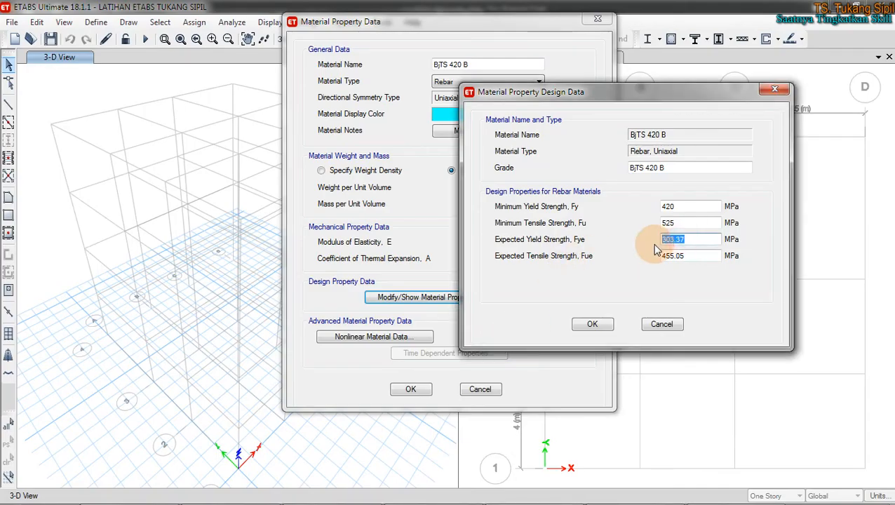
pyautogui.write('1.')
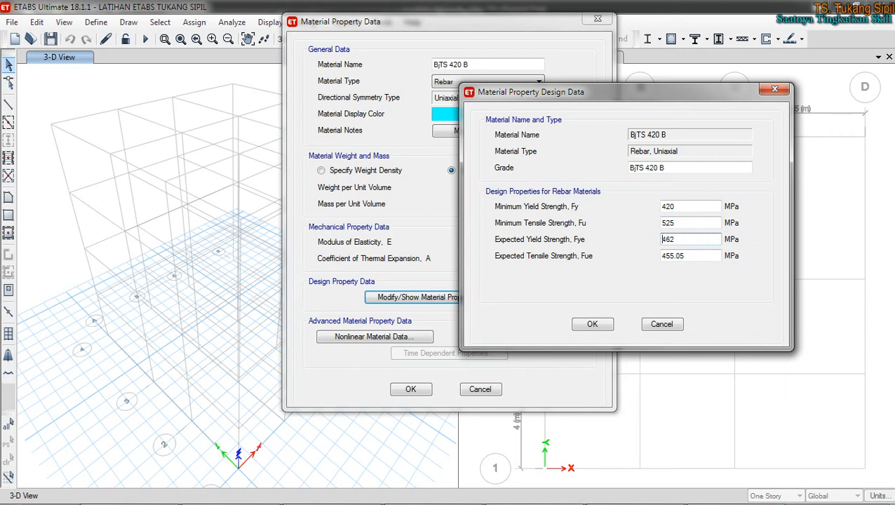
pyautogui.doubleClick(673, 255)
pyautogui.write('1.1')
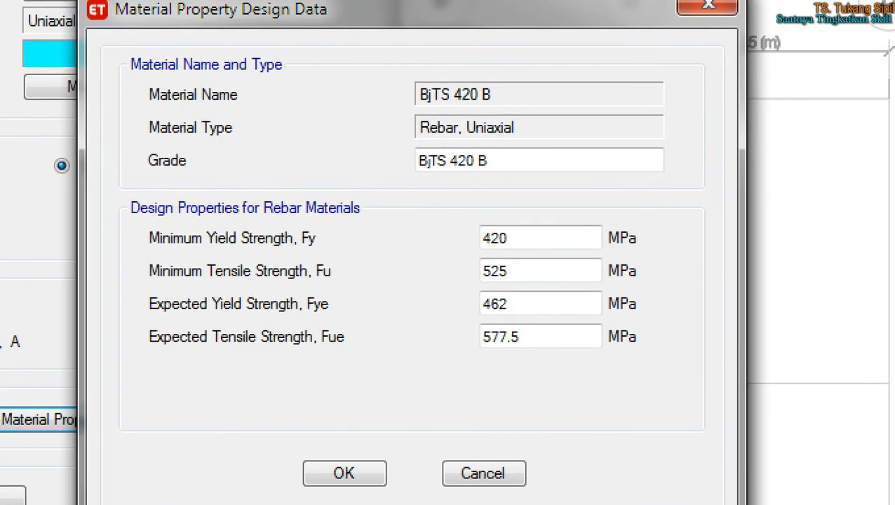
pyautogui.moveTo(461, 208)
pyautogui.mouseDown()
pyautogui.moveTo(421, 371)
pyautogui.moveTo(664, 365)
pyautogui.moveTo(591, 231)
pyautogui.moveTo(459, 227)
pyautogui.mouseUp()
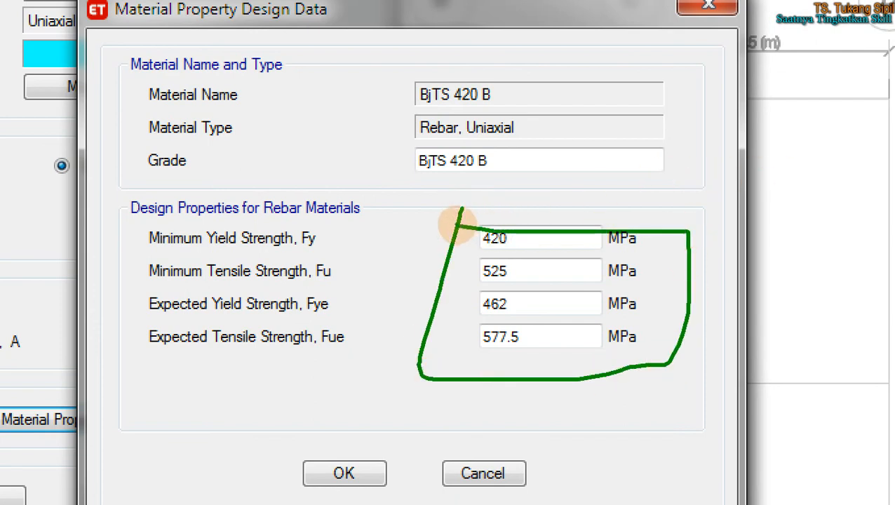
pyautogui.moveTo(430, 378)
pyautogui.mouseDown()
pyautogui.moveTo(365, 435)
pyautogui.moveTo(292, 443)
pyautogui.moveTo(423, 488)
pyautogui.moveTo(339, 435)
pyautogui.mouseUp()
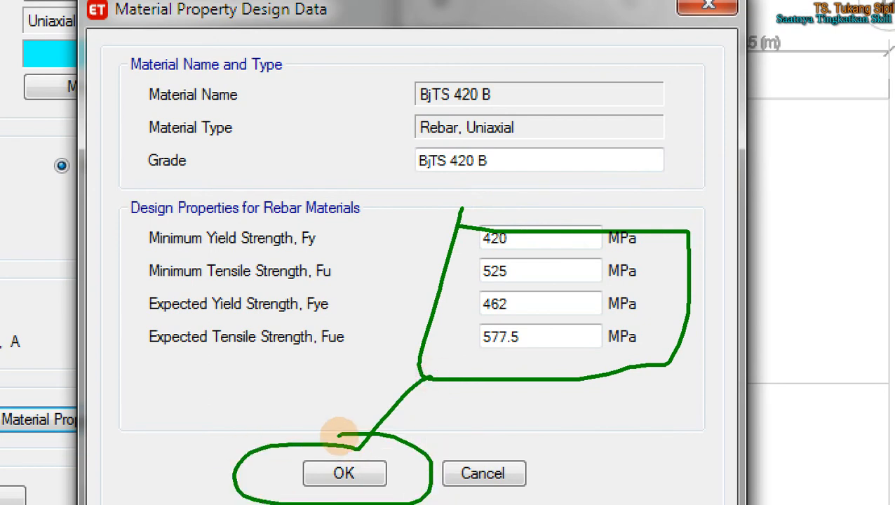
pyautogui.click(343, 474)
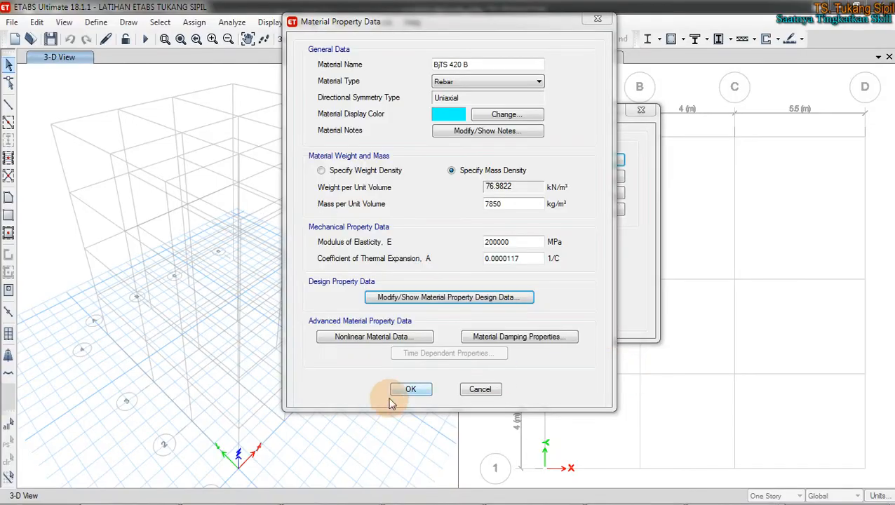
pyautogui.click(407, 390)
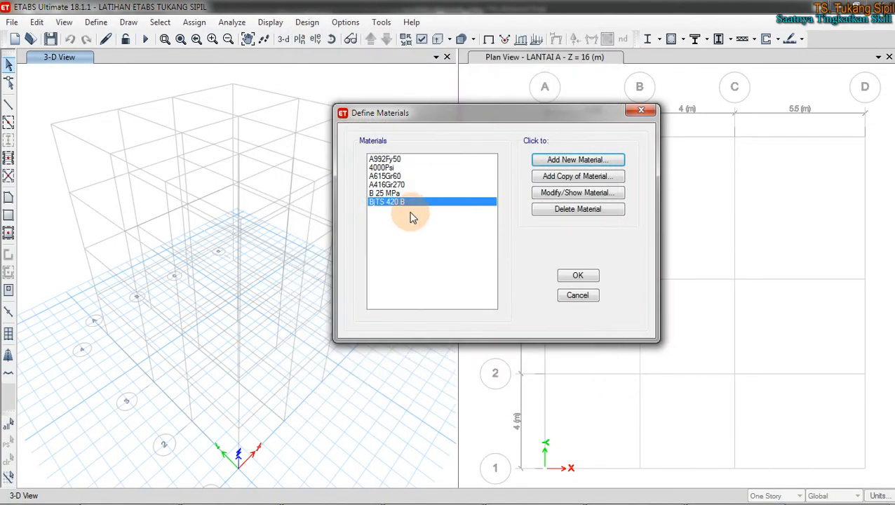
# Step: Check the shear rebar grade BjTS 280 (fy 280, fu 350 MPa) in Excel, then return to ETABS
pyautogui.moveTo(343, 496)
pyautogui.click(132, 495)
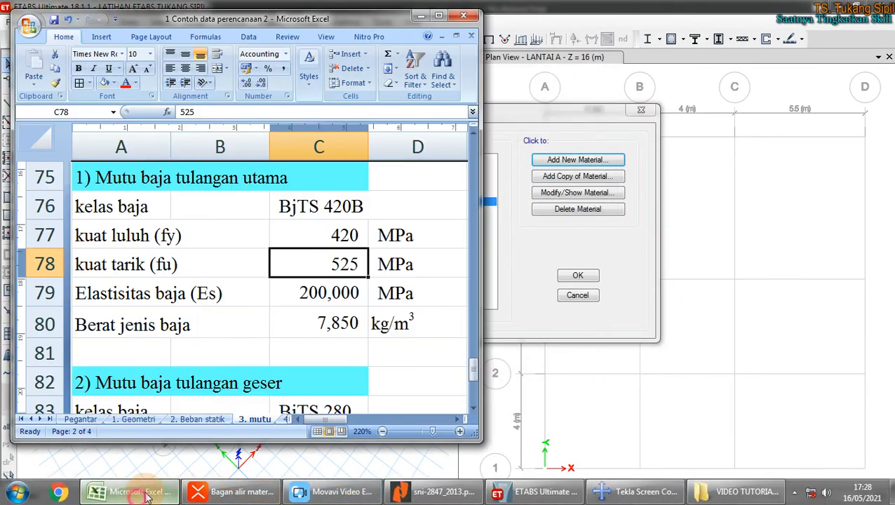
pyautogui.click(217, 327)
pyautogui.scroll(-3, 218, 326)
pyautogui.scroll(1, 222, 286)
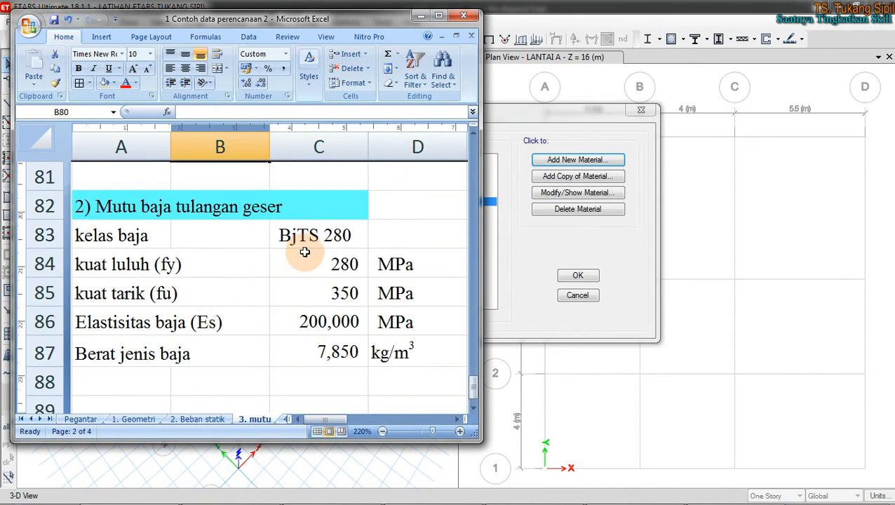
pyautogui.click(321, 237)
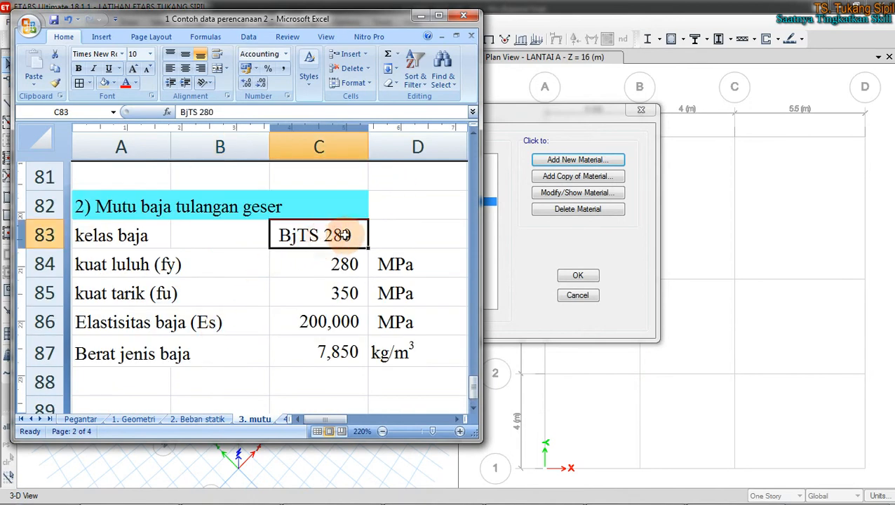
pyautogui.click(550, 240)
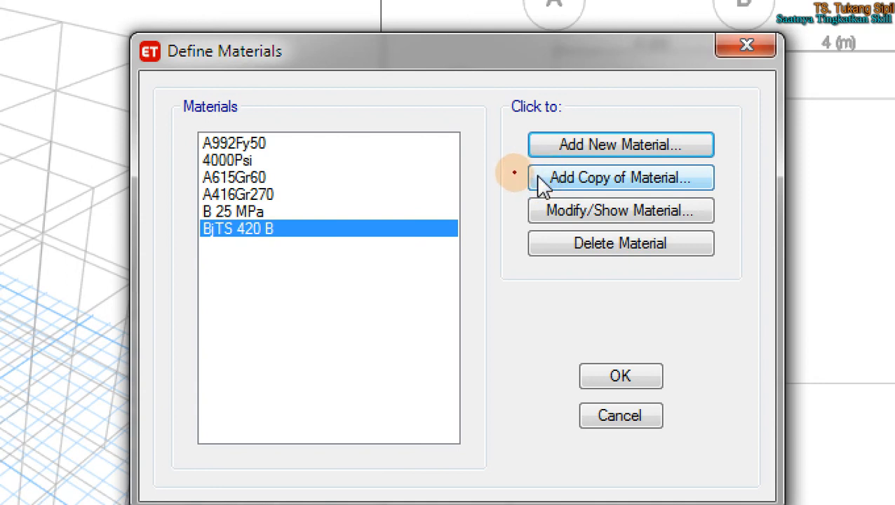
# Step: With BjTS 420 B selected in Define Materials, add a copy of it as a new material
pyautogui.moveTo(519, 162)
pyautogui.mouseDown()
pyautogui.moveTo(511, 201)
pyautogui.moveTo(722, 196)
pyautogui.moveTo(734, 172)
pyautogui.moveTo(516, 163)
pyautogui.moveTo(516, 175)
pyautogui.moveTo(403, 186)
pyautogui.moveTo(373, 223)
pyautogui.mouseUp()
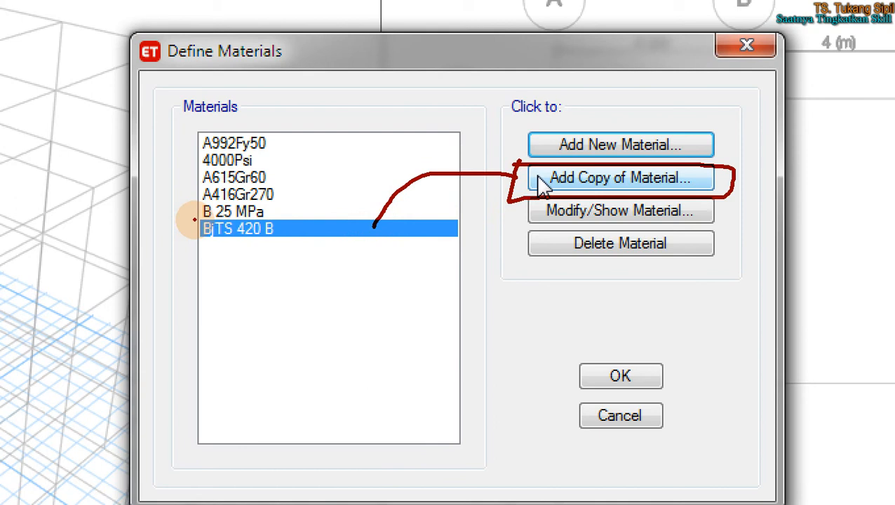
pyautogui.moveTo(194, 220)
pyautogui.mouseDown()
pyautogui.moveTo(249, 218)
pyautogui.moveTo(283, 230)
pyautogui.moveTo(228, 261)
pyautogui.moveTo(191, 234)
pyautogui.mouseUp()
pyautogui.moveTo(294, 271); pyautogui.dragTo(329, 279)
pyautogui.moveTo(359, 258)
pyautogui.mouseDown()
pyautogui.moveTo(375, 264)
pyautogui.moveTo(344, 261)
pyautogui.moveTo(336, 270)
pyautogui.mouseUp()
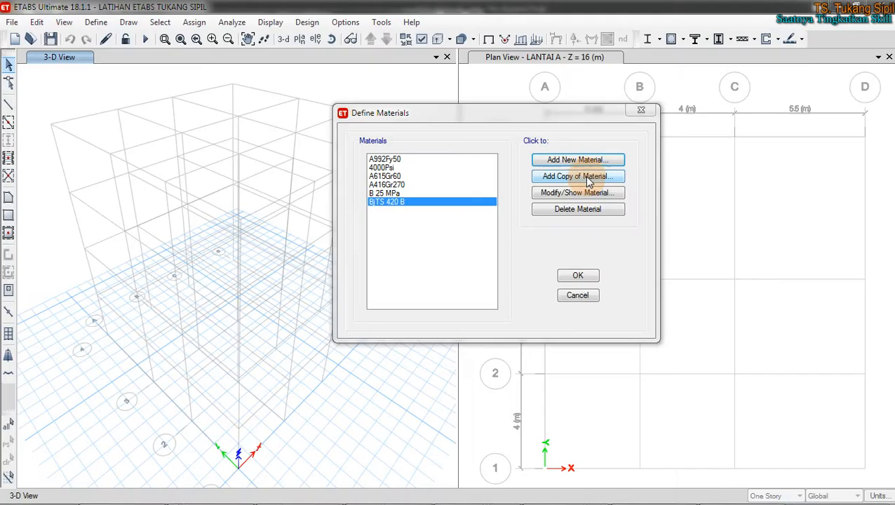
pyautogui.click(584, 178)
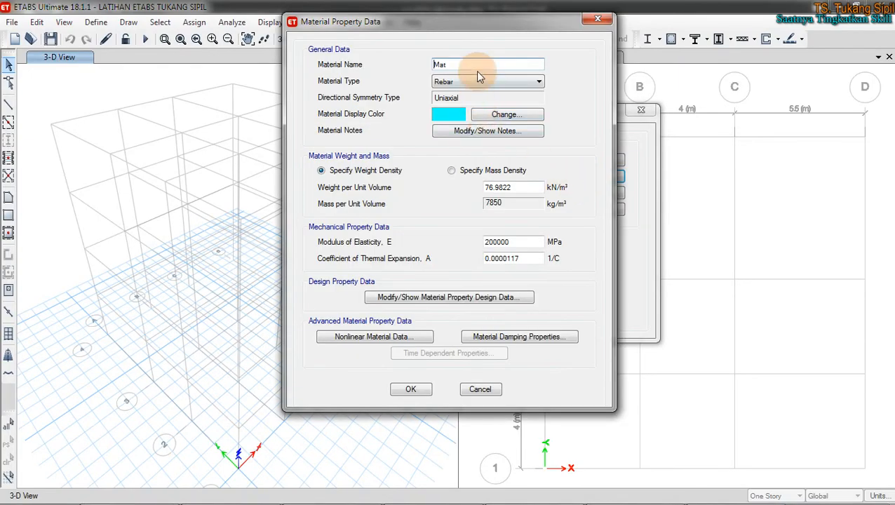
# Step: Rename the copied material from 'Mat' to 'BjTS 280' and open its design property data
pyautogui.moveTo(472, 63); pyautogui.dragTo(400, 67)
pyautogui.write('b')
pyautogui.click(452, 63)
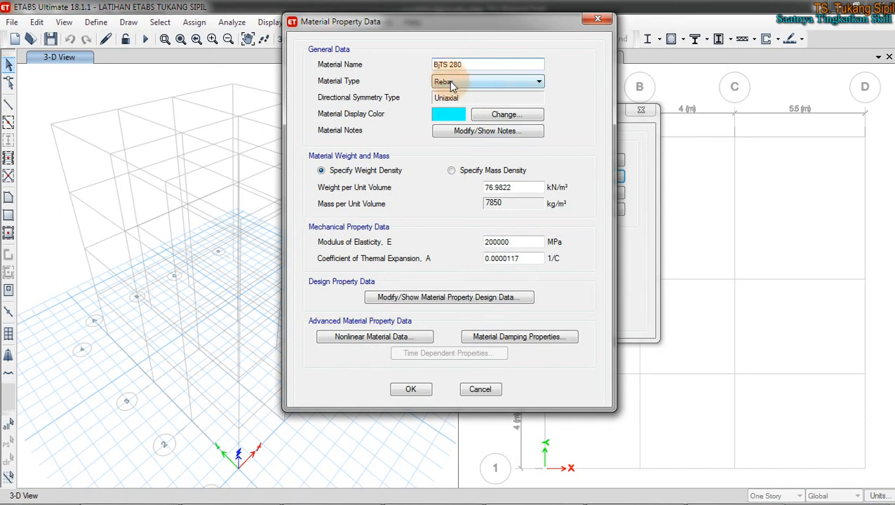
pyautogui.click(516, 302)
pyautogui.moveTo(483, 113); pyautogui.dragTo(673, 106)
pyautogui.click(133, 491)
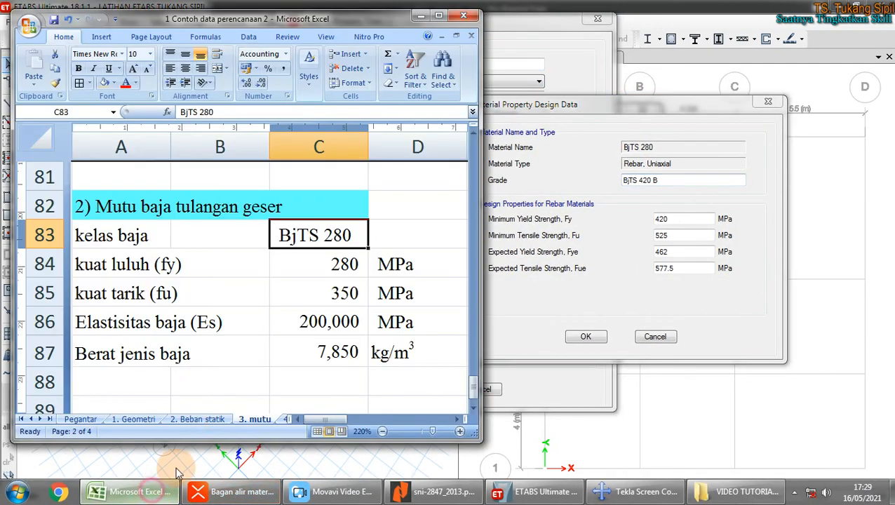
# Step: Replace the design strengths with Fy 280 and Fu 350, and Fye and Fue as 1.1 times those
pyautogui.click(321, 269)
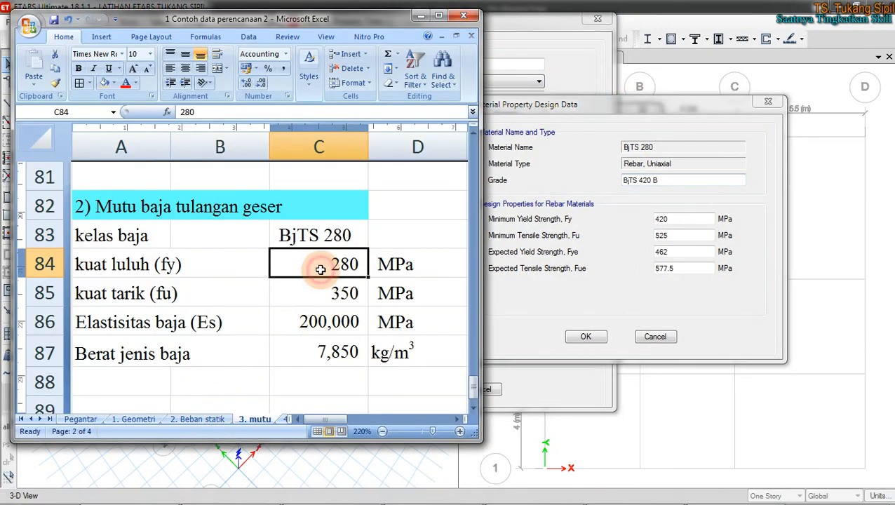
pyautogui.scroll(-1, 320, 269)
pyautogui.click(330, 206)
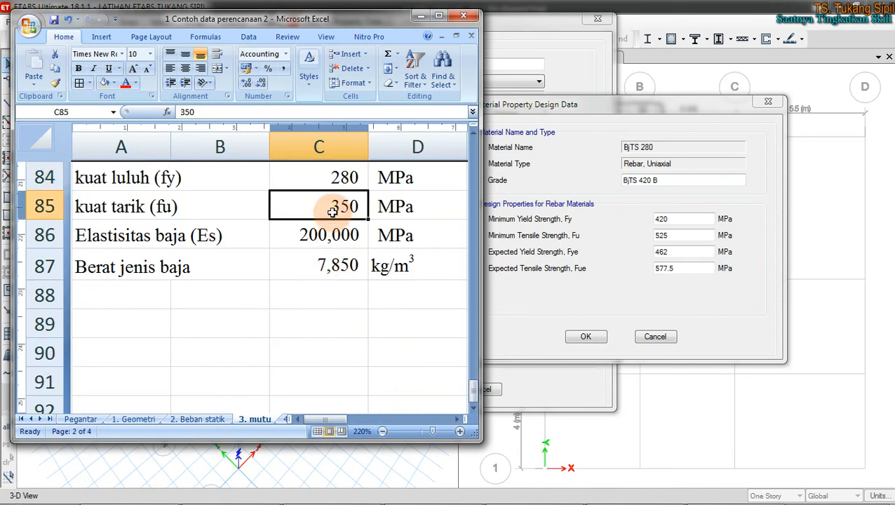
pyautogui.click(666, 217)
pyautogui.moveTo(677, 218); pyautogui.dragTo(625, 218)
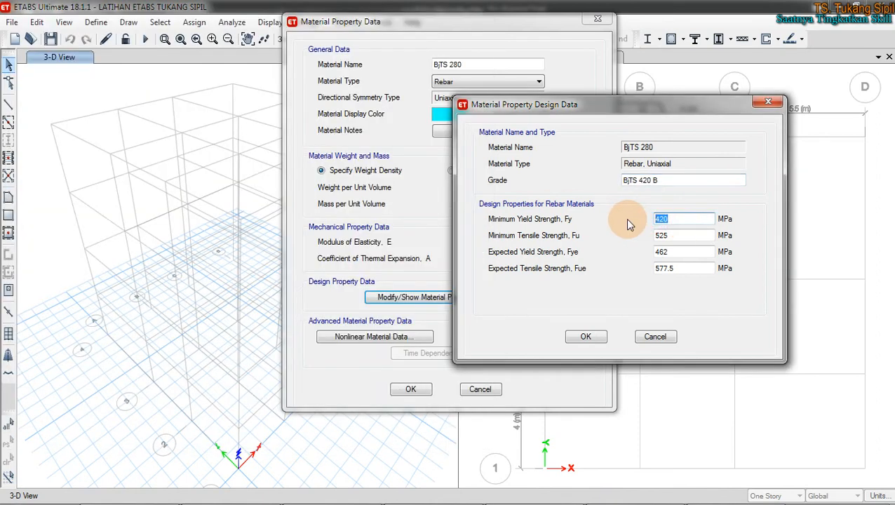
pyautogui.write('280')
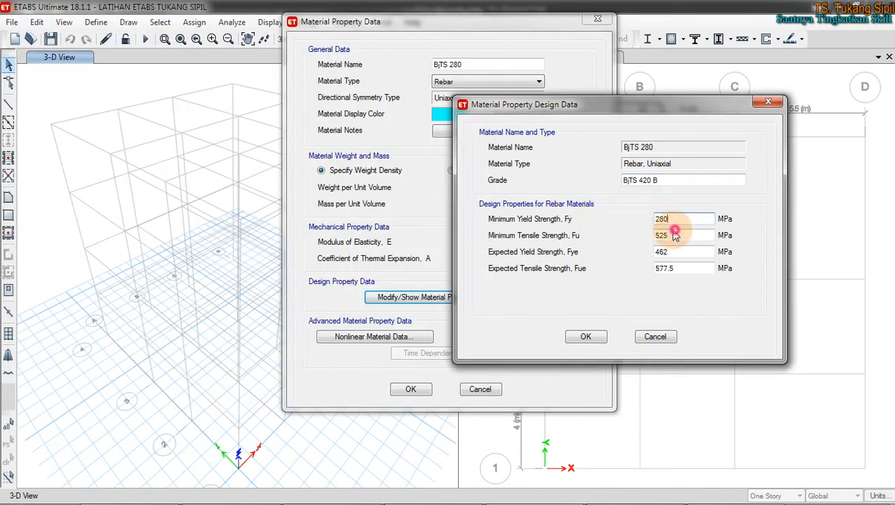
pyautogui.moveTo(666, 237); pyautogui.dragTo(632, 234)
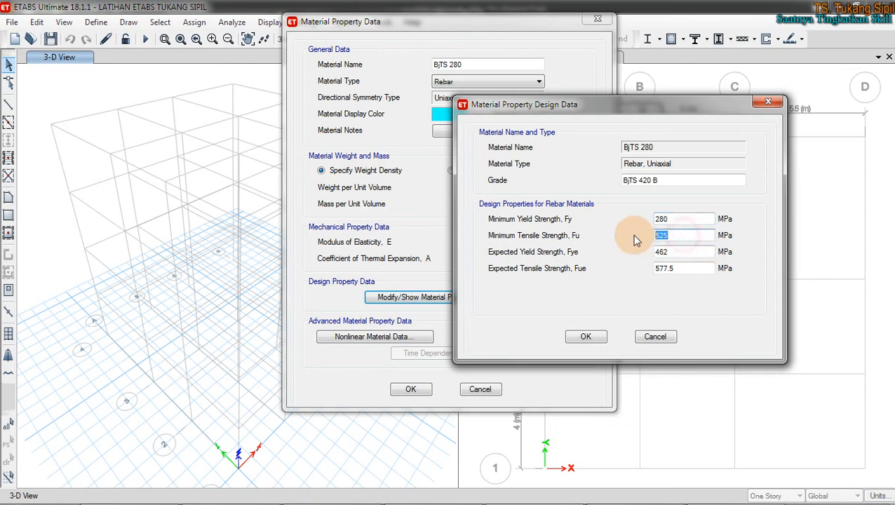
pyautogui.write('350')
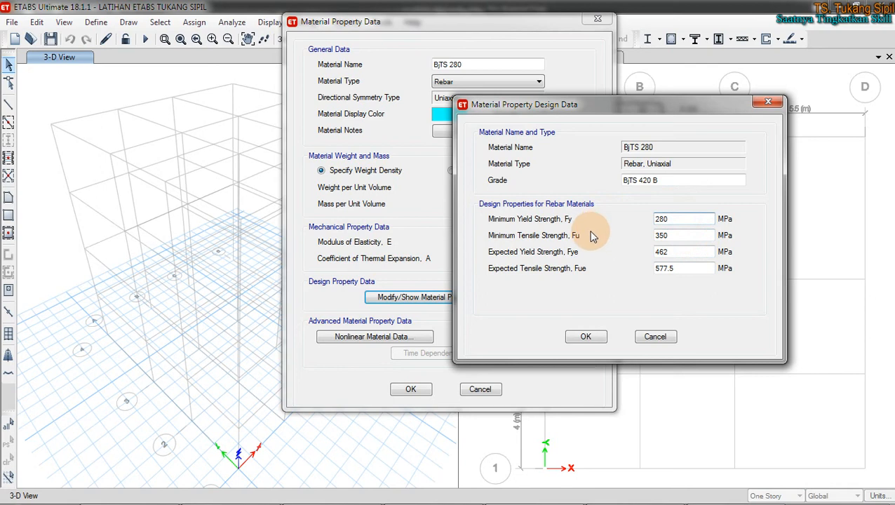
pyautogui.moveTo(680, 250); pyautogui.dragTo(641, 250)
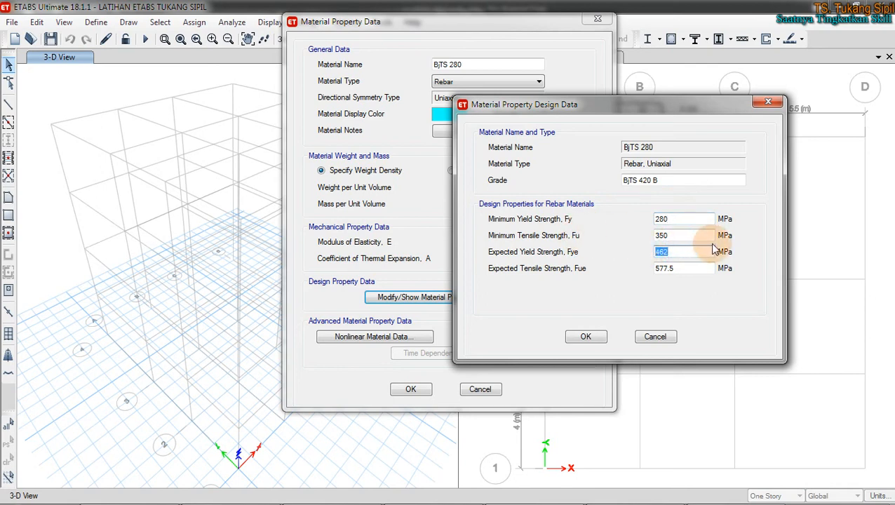
pyautogui.write('1')
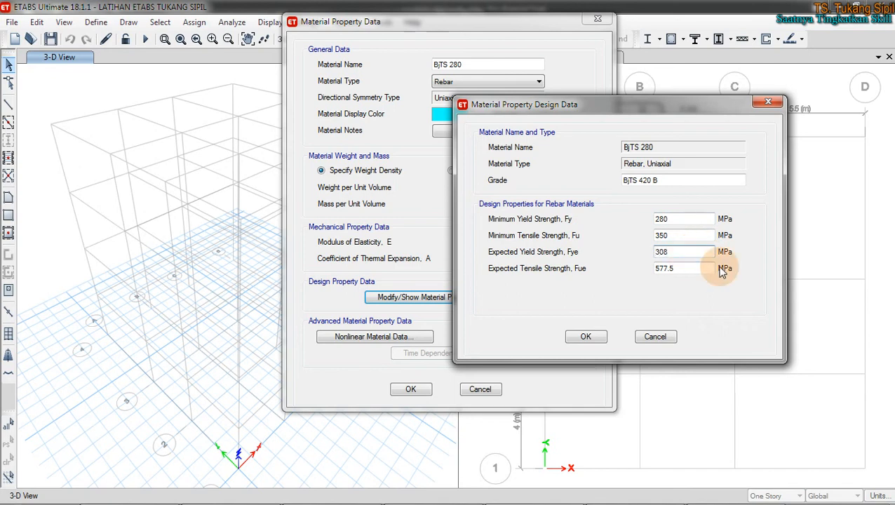
pyautogui.moveTo(705, 269); pyautogui.dragTo(617, 274)
pyautogui.write('1.1')
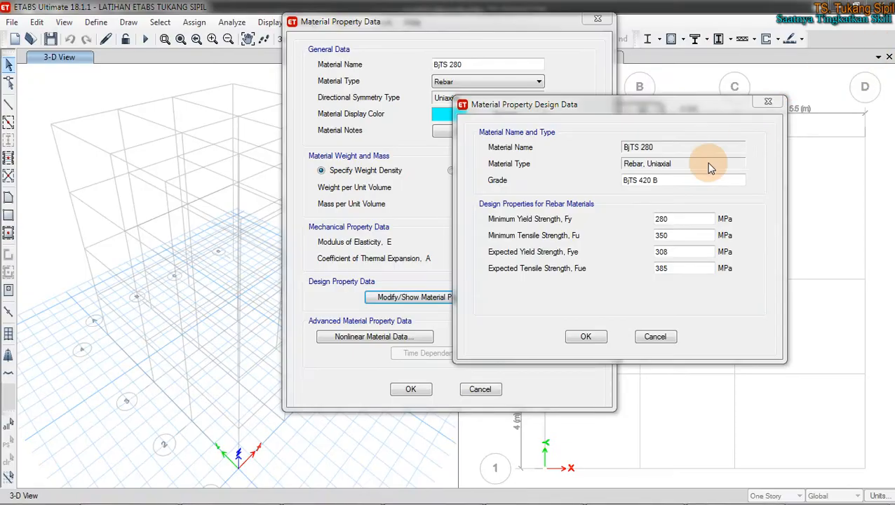
# Step: Rename the grade from BjTS 420 B to BjTS 280
pyautogui.click(560, 145)
pyautogui.moveTo(670, 181); pyautogui.dragTo(635, 181)
pyautogui.write('2')
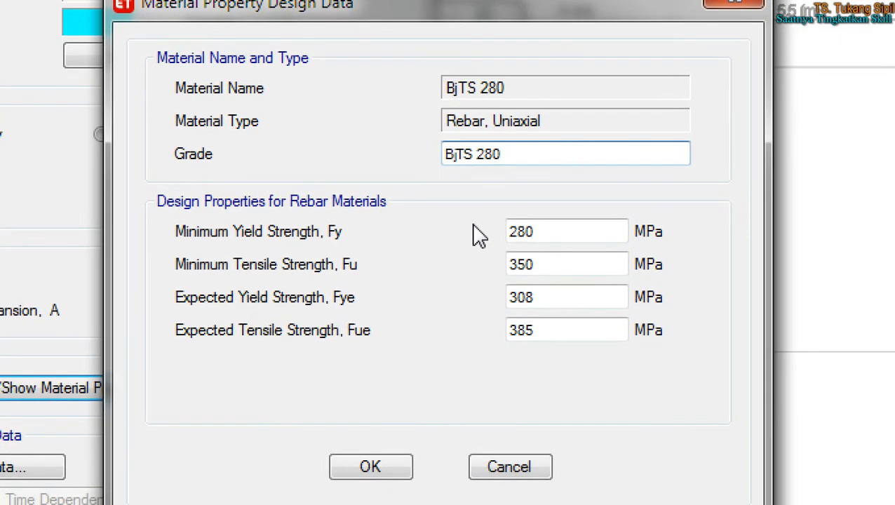
# Step: Review Fy 280, Fu 350, Fye 308 and Fue 385 MPa, then accept the design data
pyautogui.moveTo(425, 167); pyautogui.dragTo(498, 185)
pyautogui.moveTo(522, 153); pyautogui.dragTo(601, 149)
pyautogui.moveTo(557, 220); pyautogui.dragTo(636, 223)
pyautogui.moveTo(552, 258); pyautogui.dragTo(625, 257)
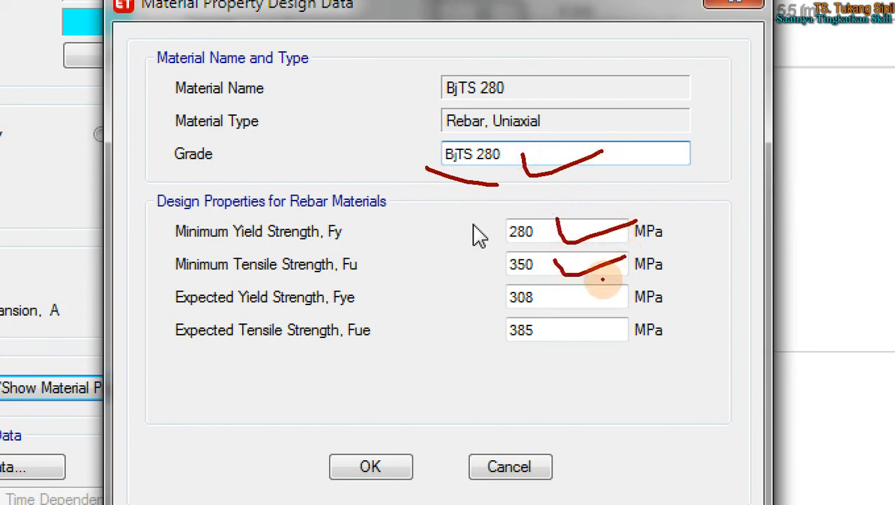
pyautogui.moveTo(553, 286); pyautogui.dragTo(642, 284)
pyautogui.moveTo(565, 329)
pyautogui.mouseDown()
pyautogui.moveTo(566, 343)
pyautogui.moveTo(631, 322)
pyautogui.mouseUp()
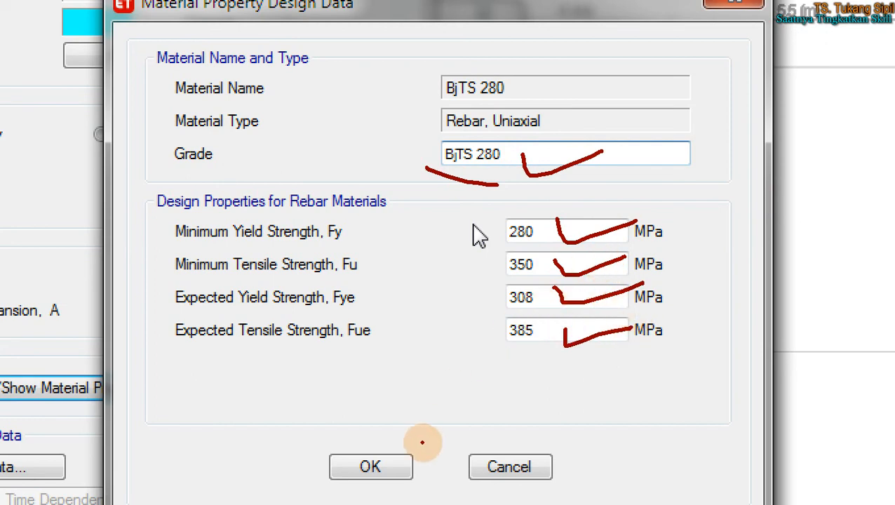
pyautogui.moveTo(474, 367)
pyautogui.mouseDown()
pyautogui.moveTo(410, 403)
pyautogui.moveTo(369, 499)
pyautogui.moveTo(403, 410)
pyautogui.mouseUp()
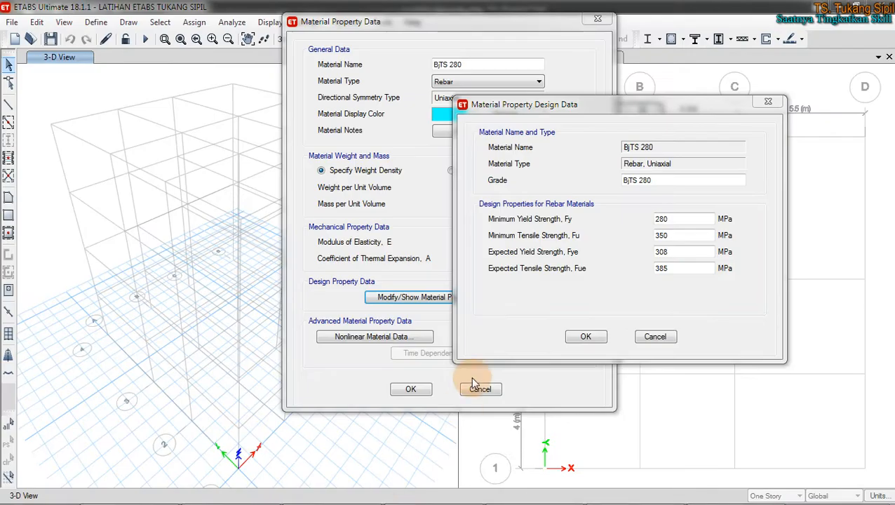
pyautogui.click(584, 337)
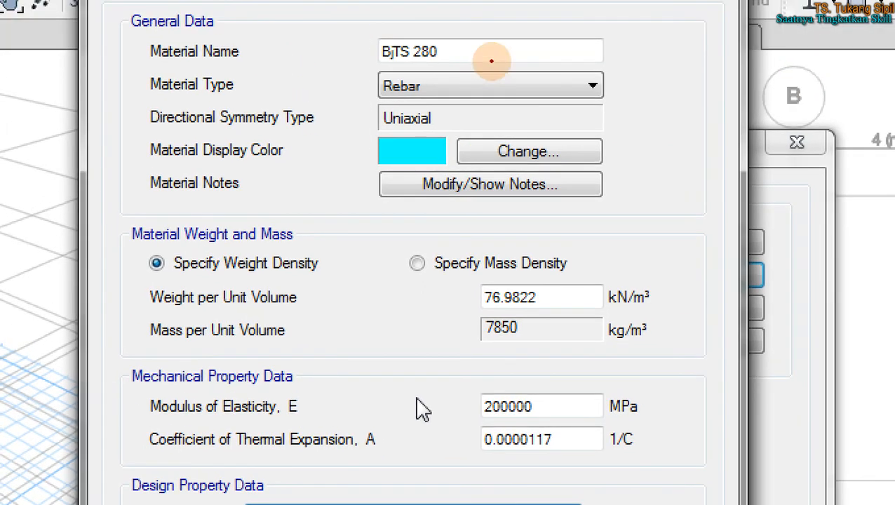
# Step: Check BjTS 280's name, colour, 7850 kg/m³ mass and 200000 MPa modulus, then accept
pyautogui.moveTo(424, 29)
pyautogui.mouseDown()
pyautogui.moveTo(351, 50)
pyautogui.moveTo(449, 65)
pyautogui.moveTo(368, 51)
pyautogui.mouseUp()
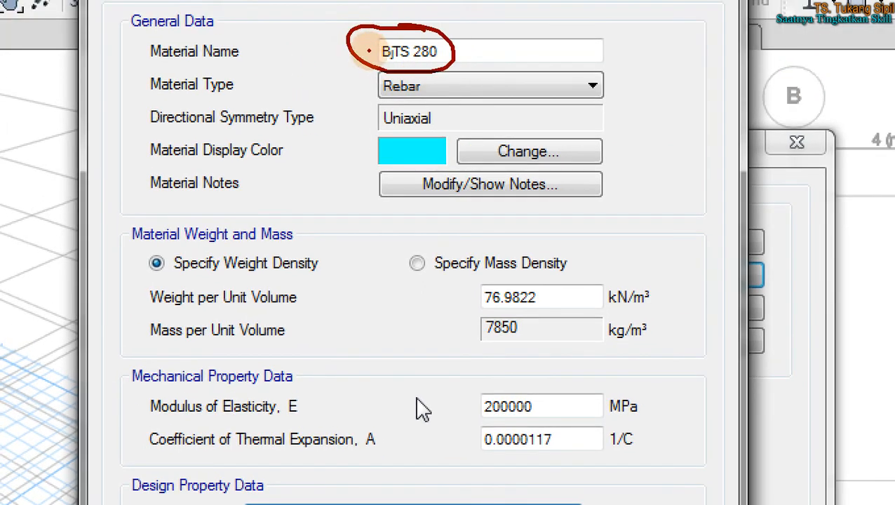
pyautogui.moveTo(401, 149); pyautogui.dragTo(430, 134)
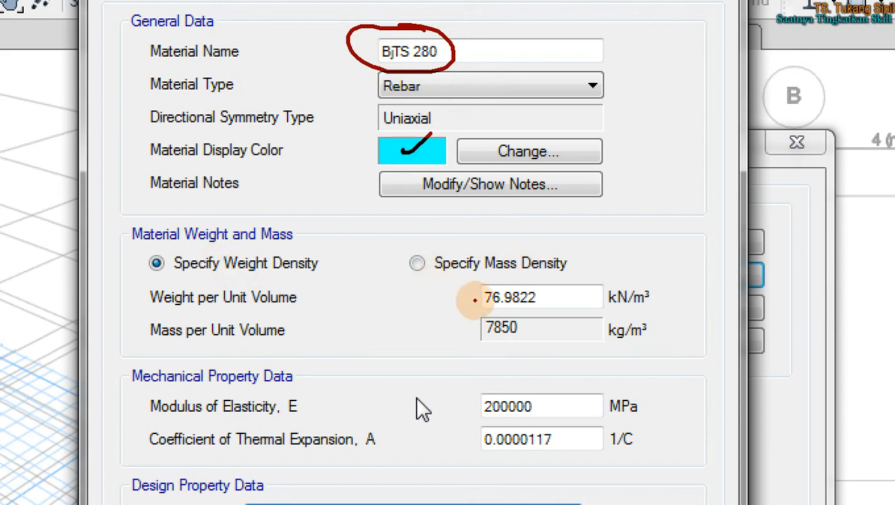
pyautogui.moveTo(520, 321)
pyautogui.mouseDown()
pyautogui.moveTo(495, 354)
pyautogui.moveTo(522, 315)
pyautogui.mouseUp()
pyautogui.moveTo(548, 403); pyautogui.dragTo(641, 388)
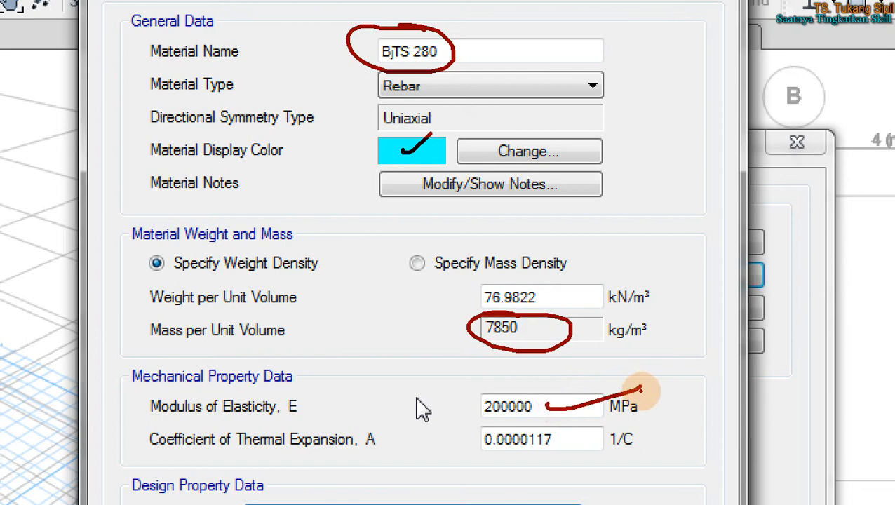
pyautogui.press('Escape')
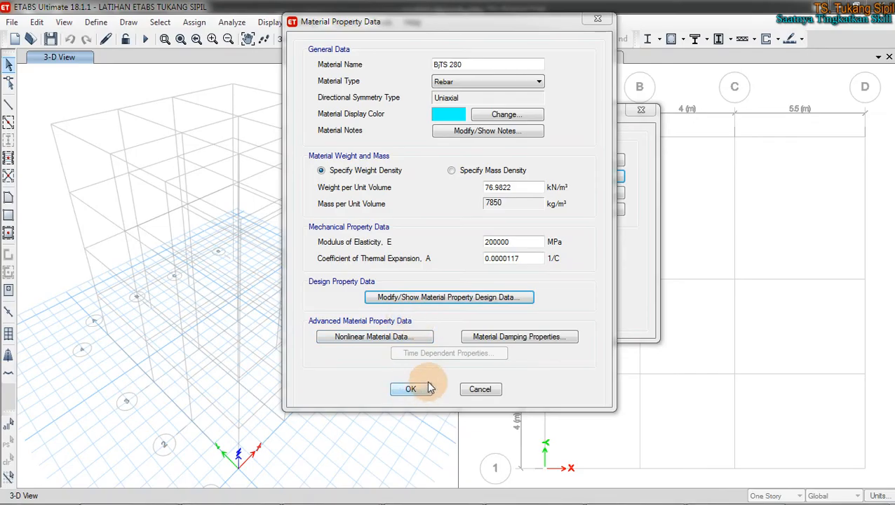
pyautogui.click(410, 389)
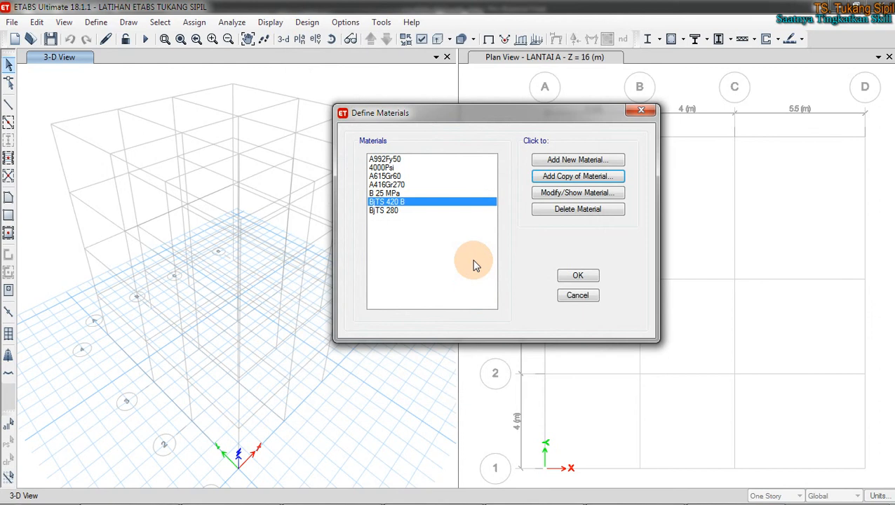
# Step: Review the entries from 4000Psi to B 25 MPa and close the Define Materials list
pyautogui.moveTo(415, 163)
pyautogui.mouseDown()
pyautogui.moveTo(409, 176)
pyautogui.moveTo(413, 163)
pyautogui.mouseUp()
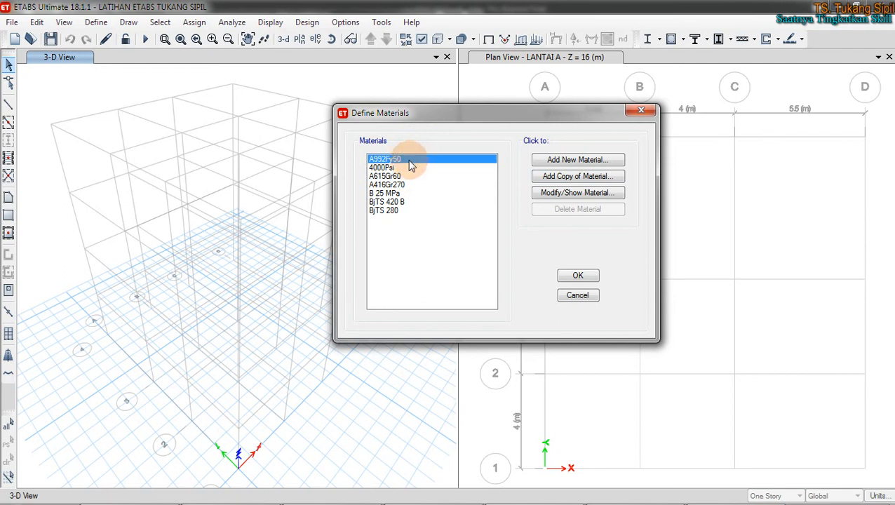
pyautogui.click(405, 168)
pyautogui.click(399, 176)
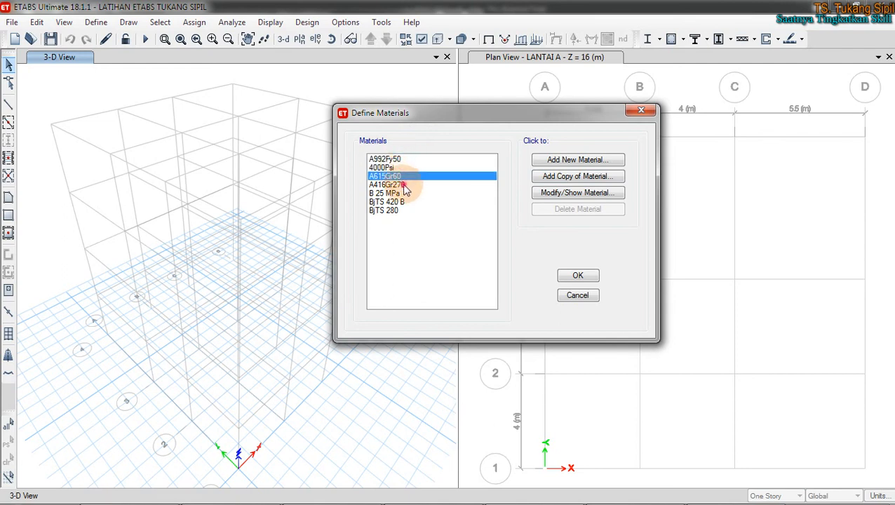
pyautogui.click(404, 184)
pyautogui.click(404, 195)
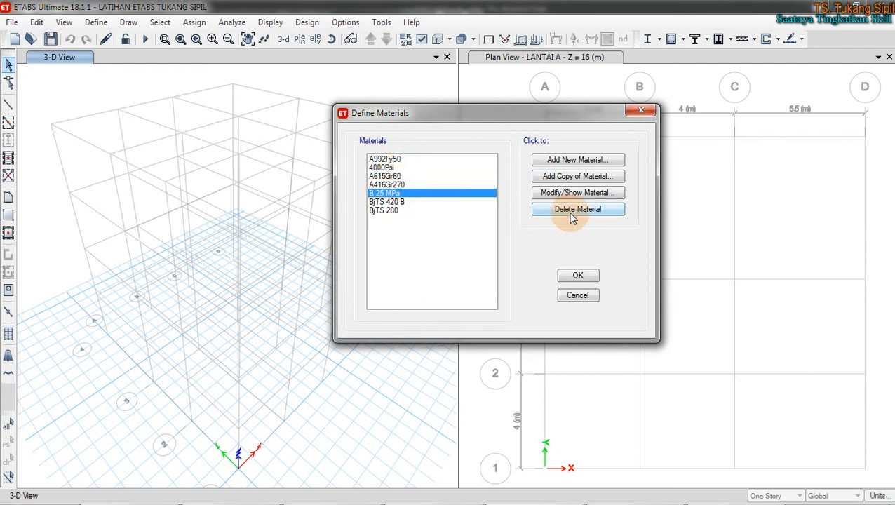
pyautogui.click(393, 185)
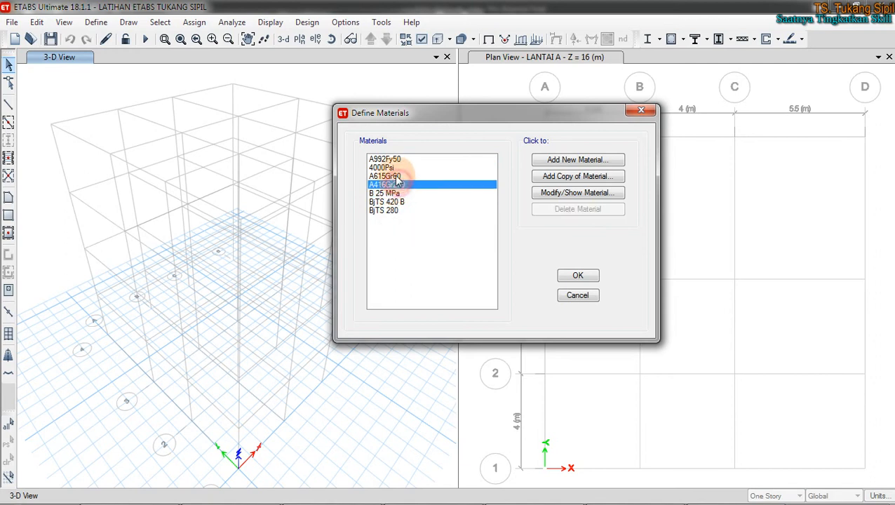
pyautogui.click(396, 176)
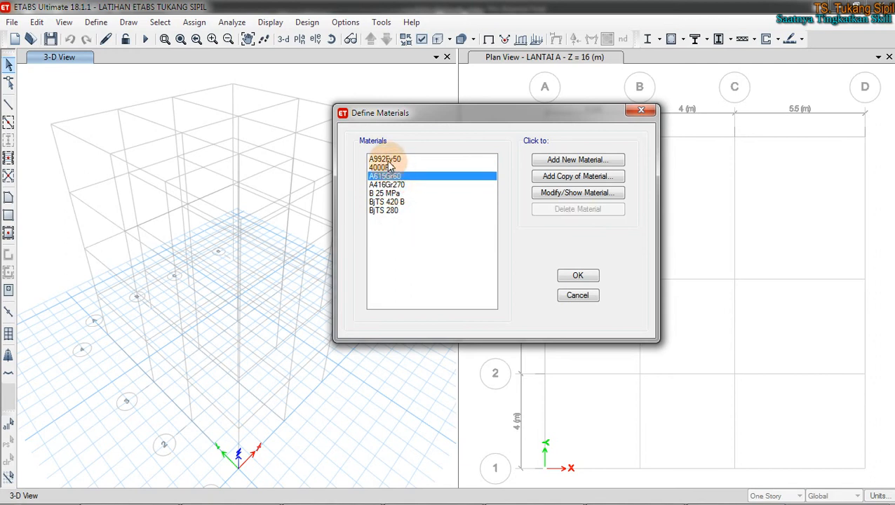
pyautogui.click(386, 160)
pyautogui.click(577, 276)
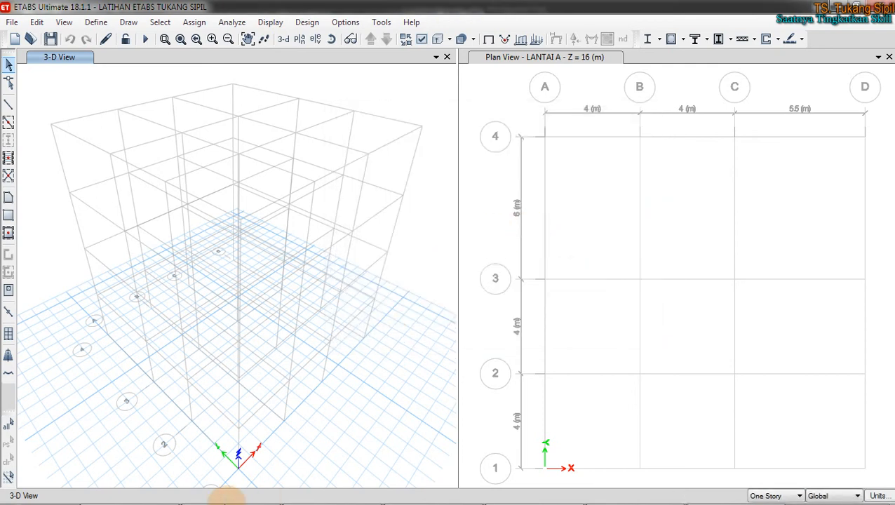
# Step: Check rebar dimensions topic 2.4.2.c in the XMind outline, then minimize XMind
pyautogui.moveTo(229, 499)
pyautogui.click(198, 495)
pyautogui.click(666, 315)
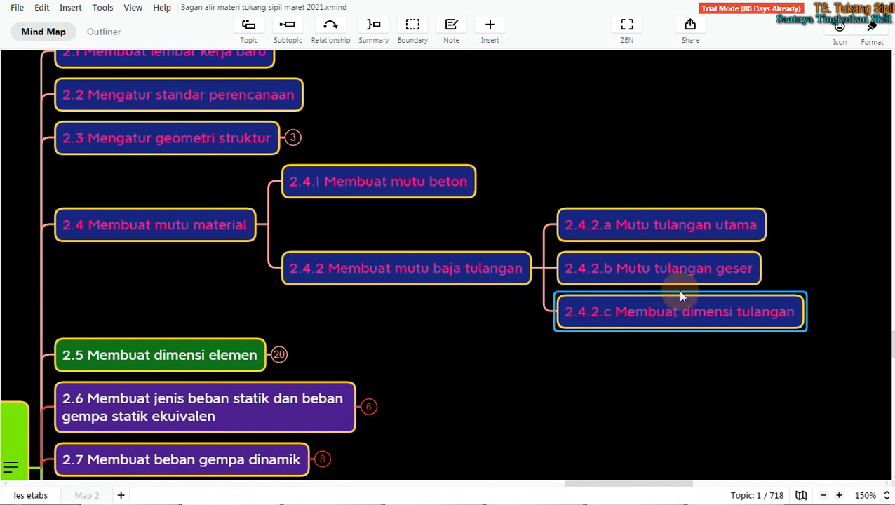
pyautogui.click(820, 4)
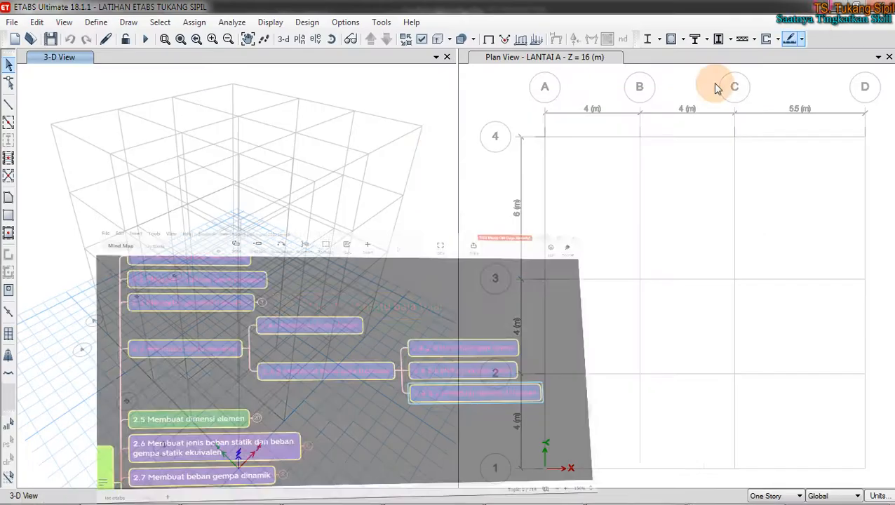
# Step: Over the Define menu, sketch the #8 ≠ ∅8 bar notation comparison
pyautogui.click(96, 23)
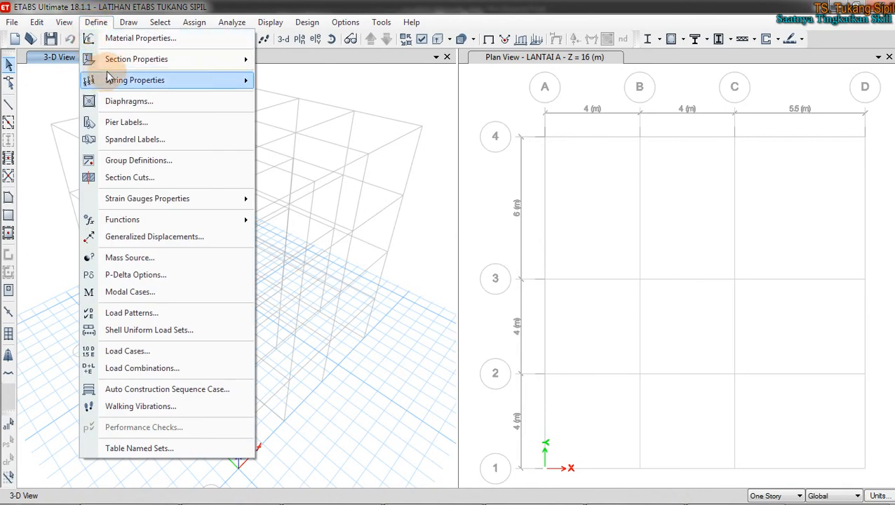
pyautogui.moveTo(136, 62)
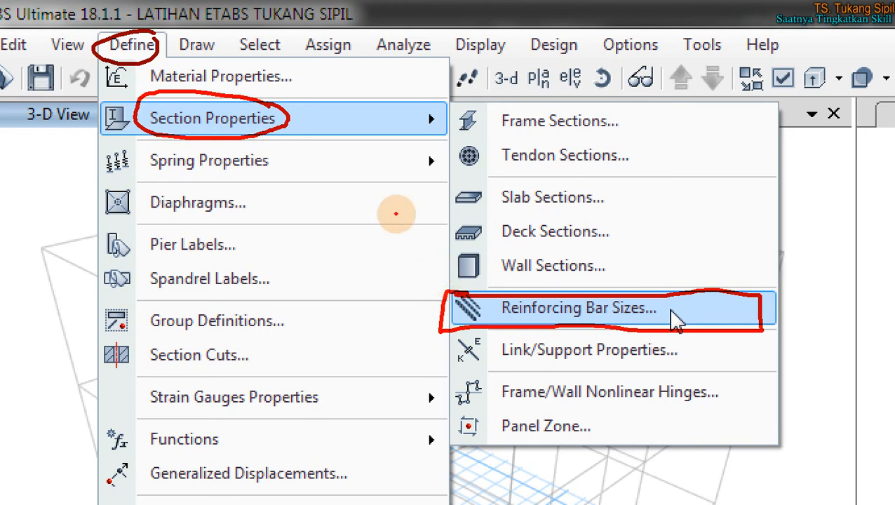
pyautogui.moveTo(711, 188)
pyautogui.mouseDown()
pyautogui.moveTo(679, 242)
pyautogui.moveTo(732, 203)
pyautogui.moveTo(714, 250)
pyautogui.moveTo(741, 225)
pyautogui.mouseUp()
pyautogui.moveTo(664, 207); pyautogui.dragTo(735, 255)
pyautogui.moveTo(763, 221)
pyautogui.mouseDown()
pyautogui.moveTo(799, 175)
pyautogui.moveTo(774, 218)
pyautogui.moveTo(770, 210)
pyautogui.moveTo(861, 200)
pyautogui.moveTo(858, 211)
pyautogui.mouseUp()
pyautogui.moveTo(858, 172); pyautogui.dragTo(837, 242)
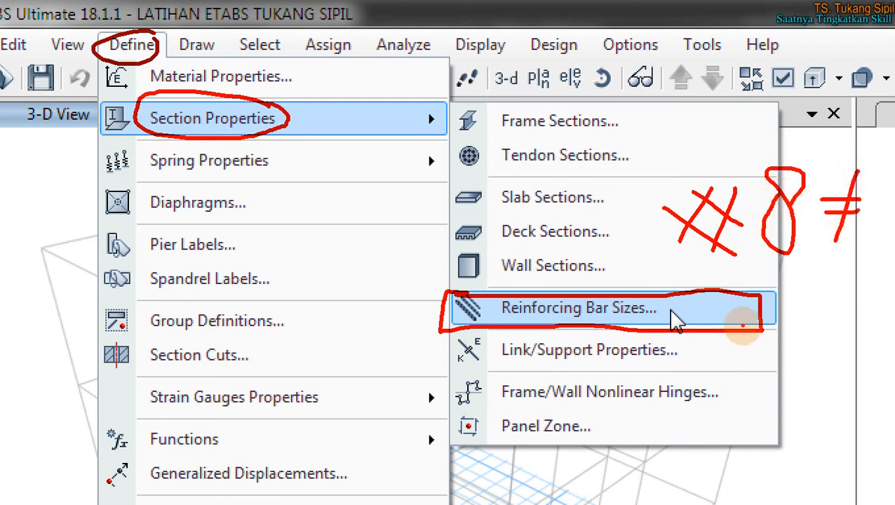
pyautogui.moveTo(810, 282)
pyautogui.mouseDown()
pyautogui.moveTo(798, 274)
pyautogui.moveTo(788, 361)
pyautogui.mouseUp()
pyautogui.moveTo(868, 275)
pyautogui.mouseDown()
pyautogui.moveTo(859, 309)
pyautogui.moveTo(855, 260)
pyautogui.moveTo(844, 305)
pyautogui.mouseUp()
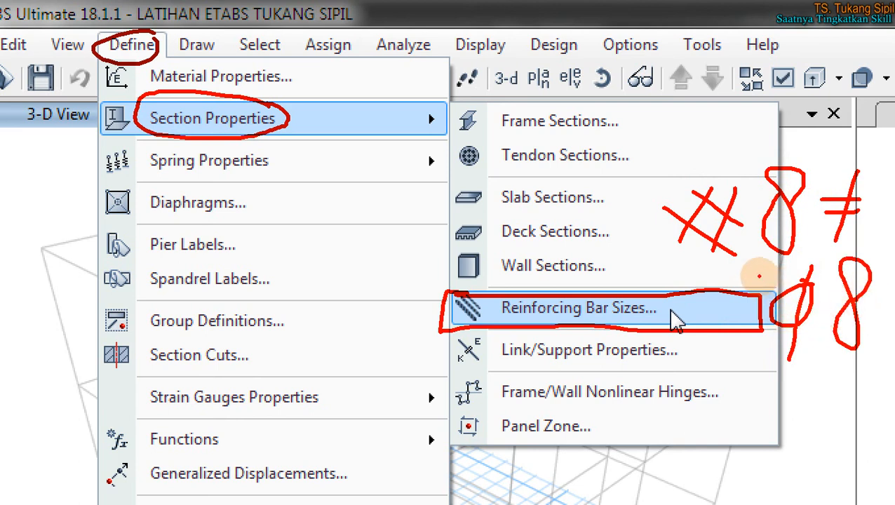
pyautogui.moveTo(647, 261); pyautogui.dragTo(890, 262)
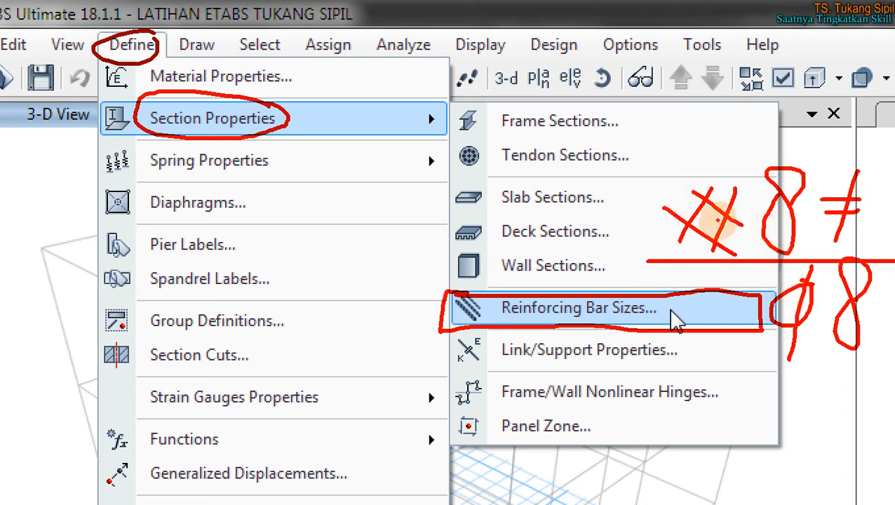
pyautogui.moveTo(658, 265)
pyautogui.mouseDown()
pyautogui.moveTo(673, 170)
pyautogui.moveTo(857, 144)
pyautogui.moveTo(893, 148)
pyautogui.moveTo(853, 414)
pyautogui.moveTo(705, 348)
pyautogui.moveTo(658, 264)
pyautogui.mouseUp()
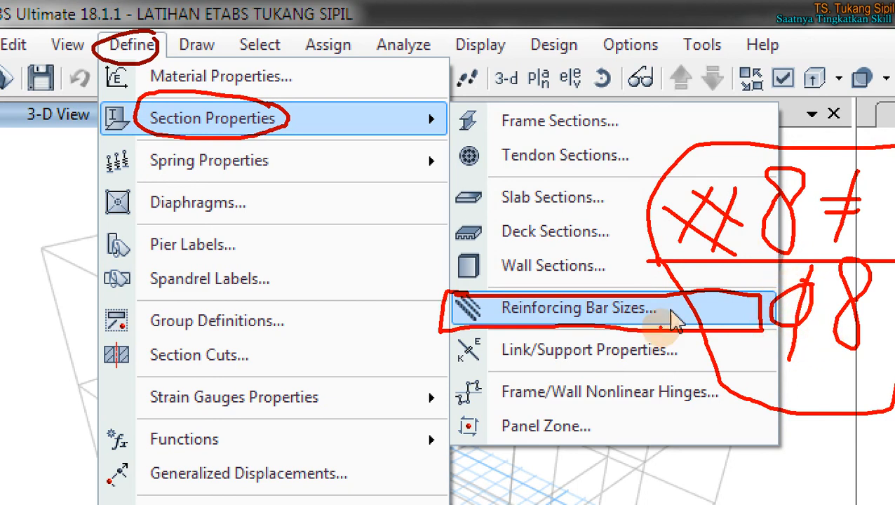
# Step: Sketch the D8 notation, link it to the # notation, then clear and close the menus
pyautogui.moveTo(71, 213); pyautogui.dragTo(75, 275)
pyautogui.moveTo(65, 212)
pyautogui.mouseDown()
pyautogui.moveTo(87, 211)
pyautogui.moveTo(71, 271)
pyautogui.mouseUp()
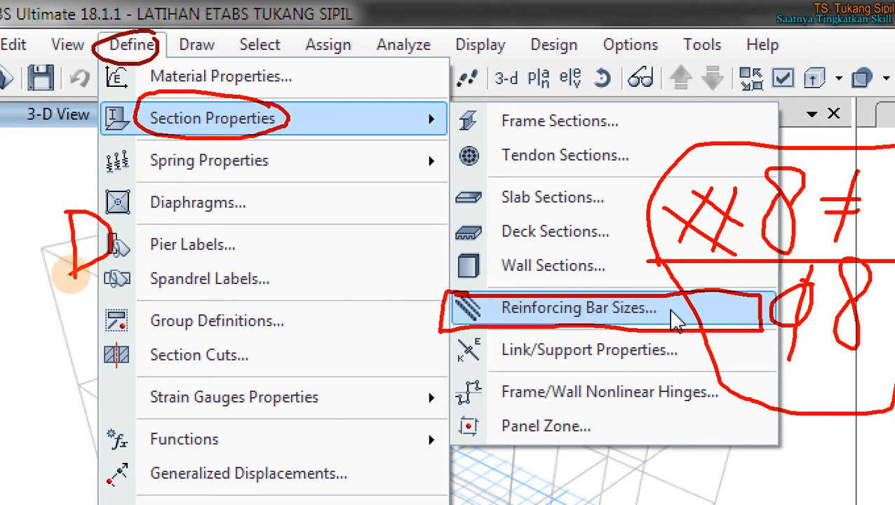
pyautogui.moveTo(190, 237)
pyautogui.mouseDown()
pyautogui.moveTo(179, 210)
pyautogui.moveTo(177, 257)
pyautogui.mouseUp()
pyautogui.moveTo(115, 309)
pyautogui.mouseDown()
pyautogui.moveTo(91, 344)
pyautogui.moveTo(142, 299)
pyautogui.moveTo(88, 368)
pyautogui.mouseUp()
pyautogui.moveTo(183, 313)
pyautogui.mouseDown()
pyautogui.moveTo(163, 340)
pyautogui.moveTo(174, 316)
pyautogui.moveTo(185, 322)
pyautogui.moveTo(167, 333)
pyautogui.mouseUp()
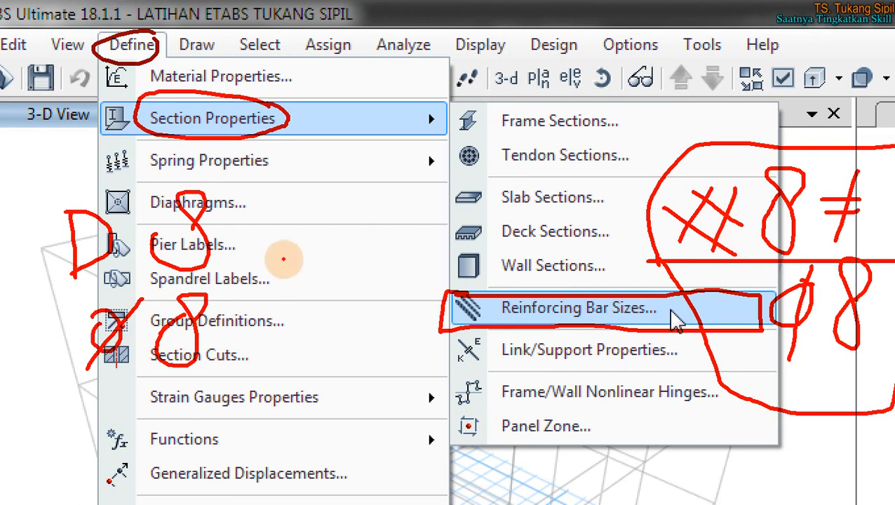
pyautogui.moveTo(238, 211)
pyautogui.mouseDown()
pyautogui.moveTo(298, 291)
pyautogui.moveTo(276, 337)
pyautogui.mouseUp()
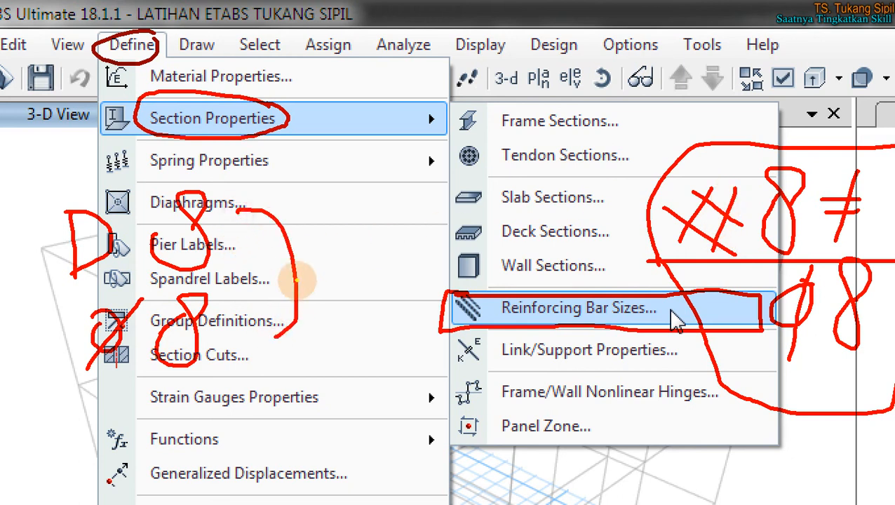
pyautogui.moveTo(297, 266)
pyautogui.mouseDown()
pyautogui.moveTo(629, 214)
pyautogui.moveTo(639, 196)
pyautogui.moveTo(649, 216)
pyautogui.moveTo(683, 225)
pyautogui.mouseUp()
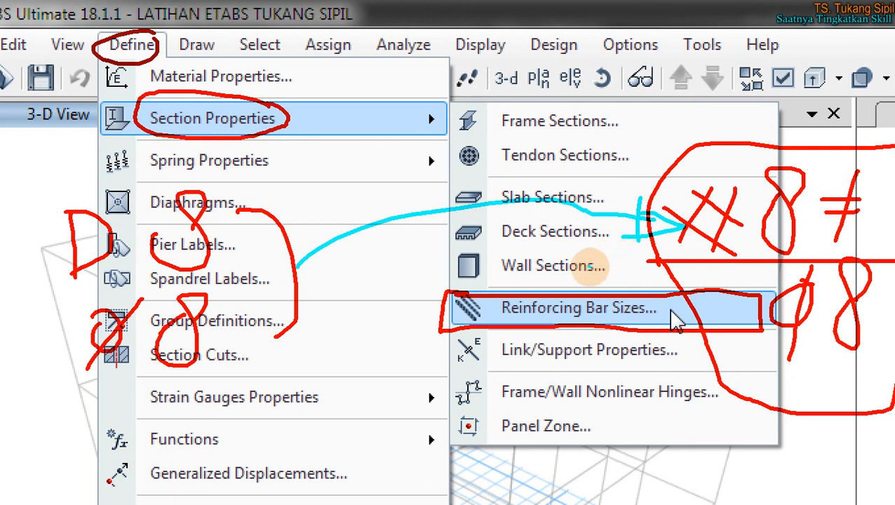
pyautogui.press('Escape')
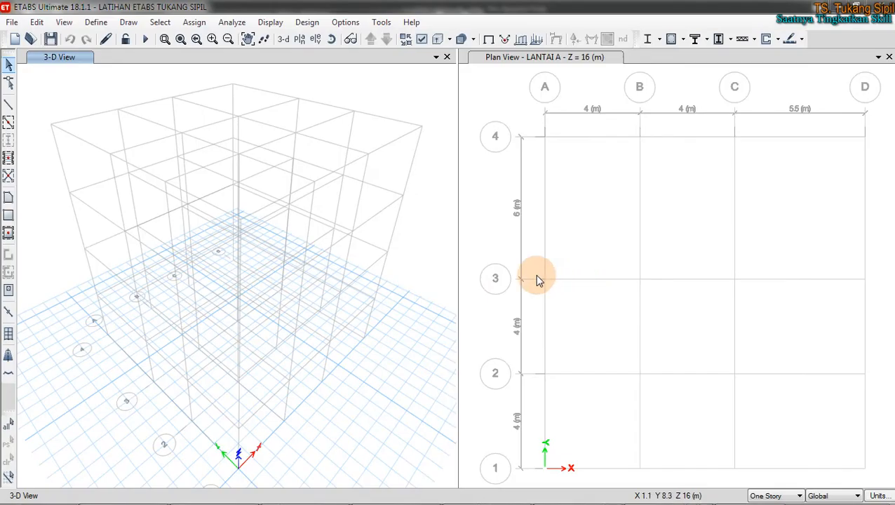
# Step: Open Define > Section Properties > Reinforcing Bar Sizes and scroll through the listed bars
pyautogui.click(96, 22)
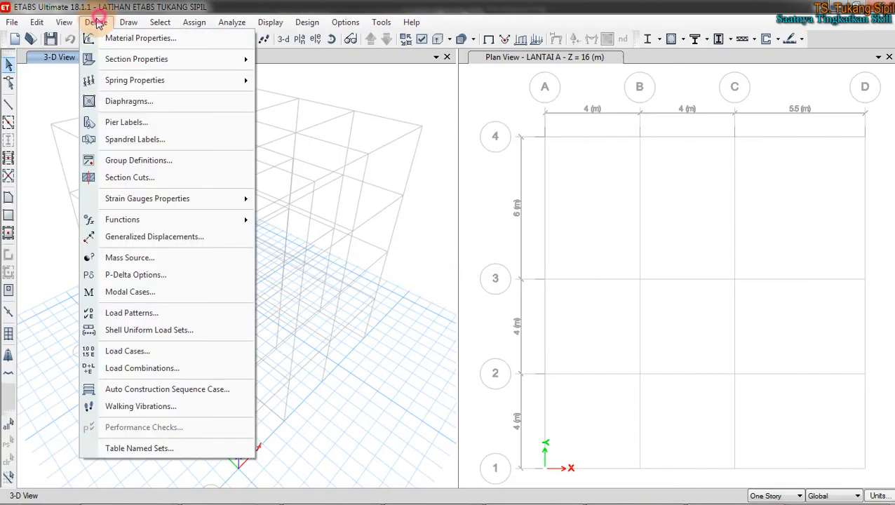
pyautogui.moveTo(118, 60)
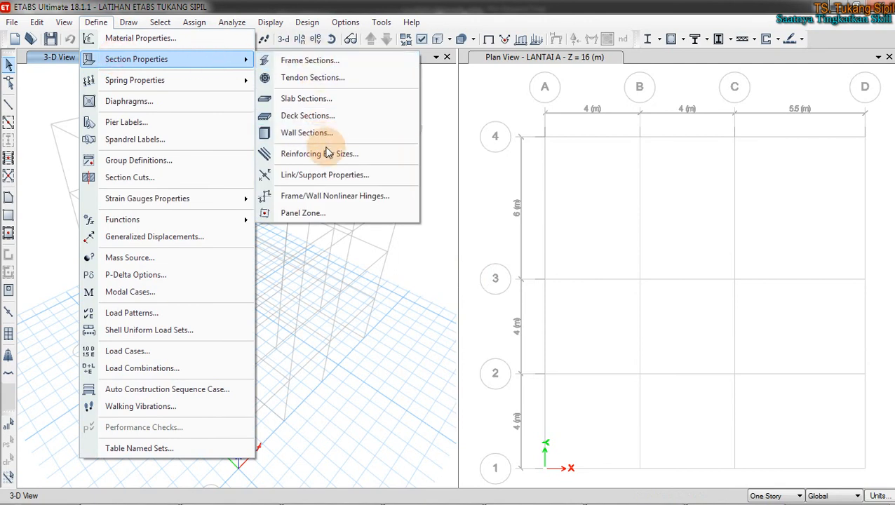
pyautogui.click(331, 153)
pyautogui.moveTo(419, 170); pyautogui.dragTo(472, 131)
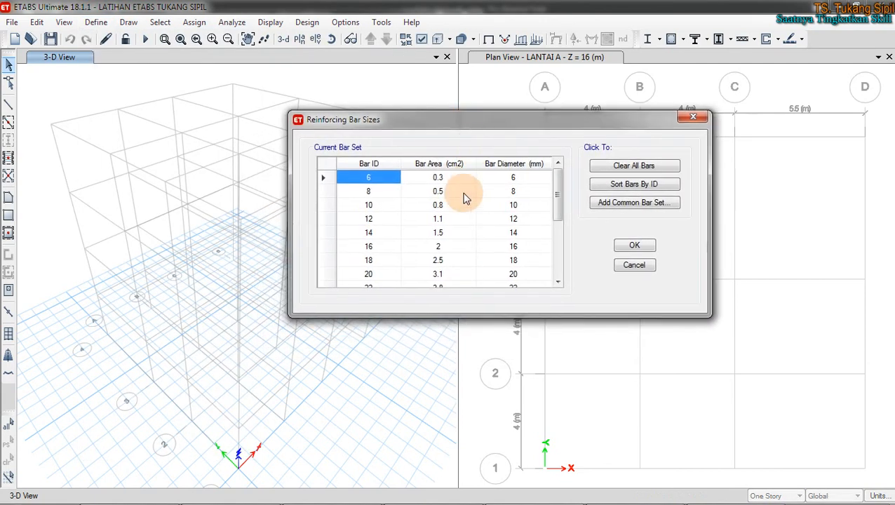
pyautogui.scroll(-3, 391, 244)
pyautogui.scroll(3, 387, 249)
pyautogui.click(389, 235)
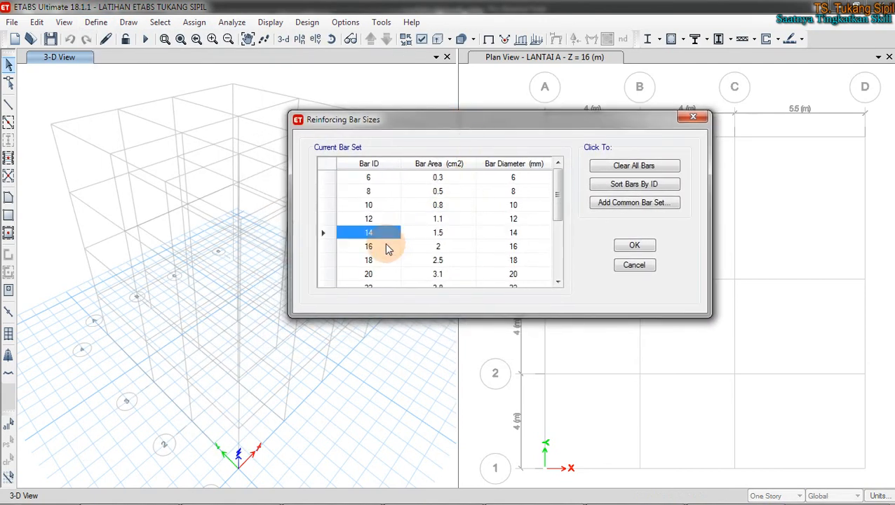
pyautogui.scroll(-2, 387, 241)
pyautogui.scroll(2, 387, 242)
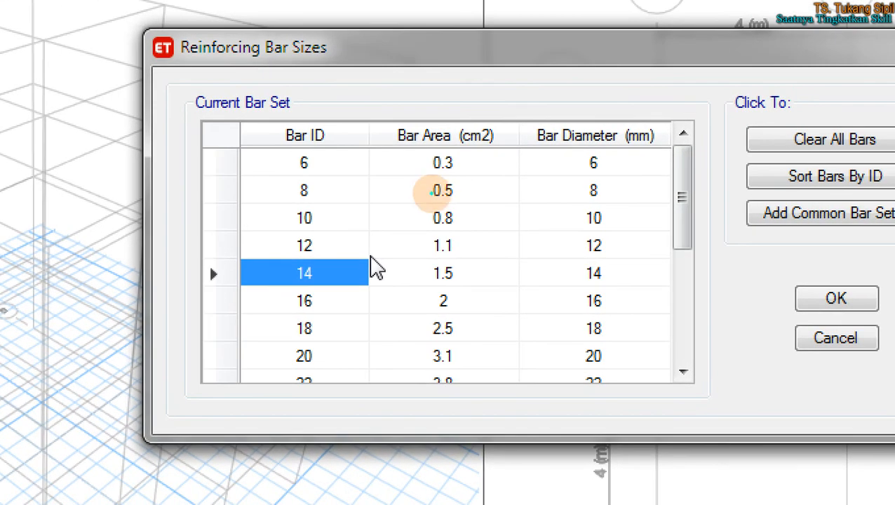
# Step: Mark the Bar ID, Bar Area (cm2) and Bar Diameter (mm) column headers
pyautogui.moveTo(309, 110)
pyautogui.mouseDown()
pyautogui.moveTo(256, 136)
pyautogui.moveTo(244, 379)
pyautogui.moveTo(260, 406)
pyautogui.moveTo(362, 364)
pyautogui.mouseUp()
pyautogui.moveTo(377, 296)
pyautogui.mouseDown()
pyautogui.moveTo(332, 102)
pyautogui.moveTo(297, 111)
pyautogui.mouseUp()
pyautogui.moveTo(367, 75)
pyautogui.mouseDown()
pyautogui.moveTo(380, 116)
pyautogui.moveTo(400, 98)
pyautogui.moveTo(384, 116)
pyautogui.mouseUp()
pyautogui.moveTo(471, 70); pyautogui.dragTo(445, 128)
pyautogui.moveTo(502, 92)
pyautogui.mouseDown()
pyautogui.moveTo(515, 94)
pyautogui.moveTo(503, 126)
pyautogui.mouseUp()
pyautogui.moveTo(525, 82); pyautogui.dragTo(491, 137)
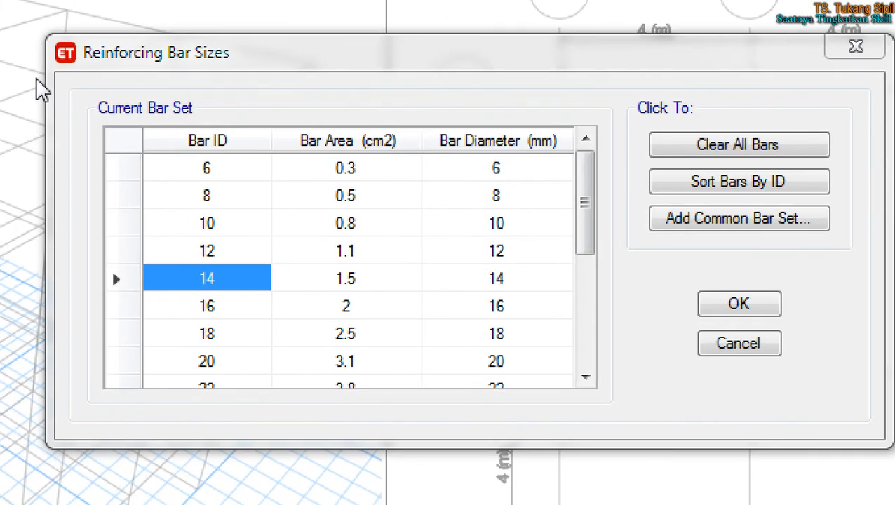
pyautogui.moveTo(223, 116)
pyautogui.mouseDown()
pyautogui.moveTo(156, 150)
pyautogui.moveTo(225, 119)
pyautogui.moveTo(213, 117)
pyautogui.mouseUp()
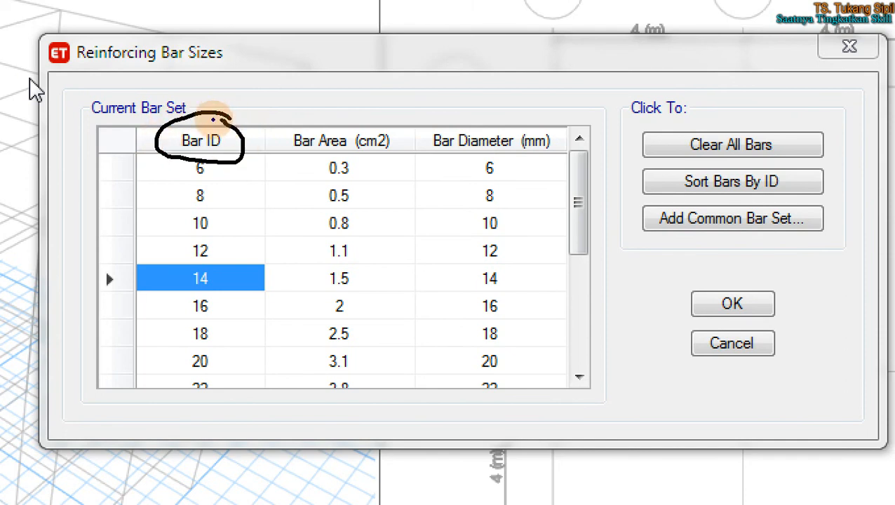
pyautogui.moveTo(414, 114)
pyautogui.mouseDown()
pyautogui.moveTo(365, 102)
pyautogui.moveTo(283, 120)
pyautogui.moveTo(290, 165)
pyautogui.moveTo(370, 170)
pyautogui.moveTo(397, 102)
pyautogui.mouseUp()
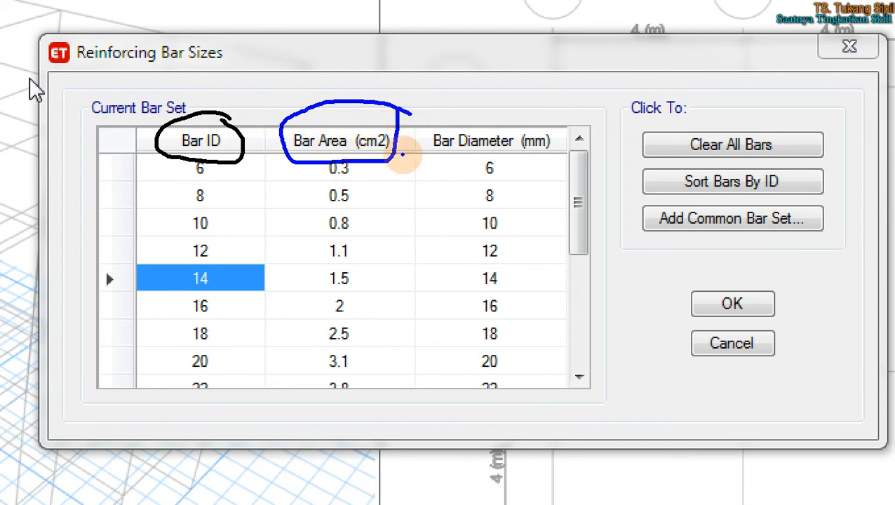
pyautogui.moveTo(545, 110)
pyautogui.mouseDown()
pyautogui.moveTo(472, 111)
pyautogui.moveTo(425, 138)
pyautogui.moveTo(515, 158)
pyautogui.moveTo(549, 120)
pyautogui.moveTo(505, 98)
pyautogui.mouseUp()
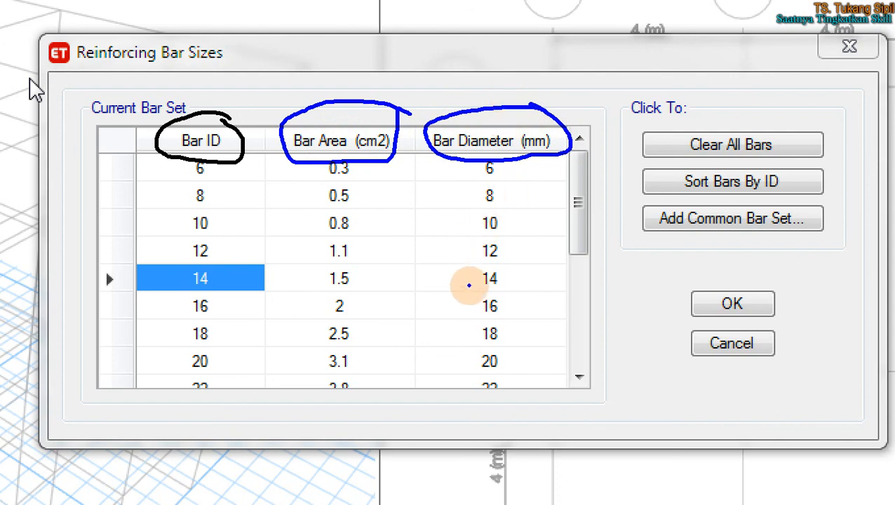
# Step: Label D19 and note that 19 falls between 18 and 20, 13 between 12 and 14
pyautogui.moveTo(411, 47); pyautogui.dragTo(418, 89)
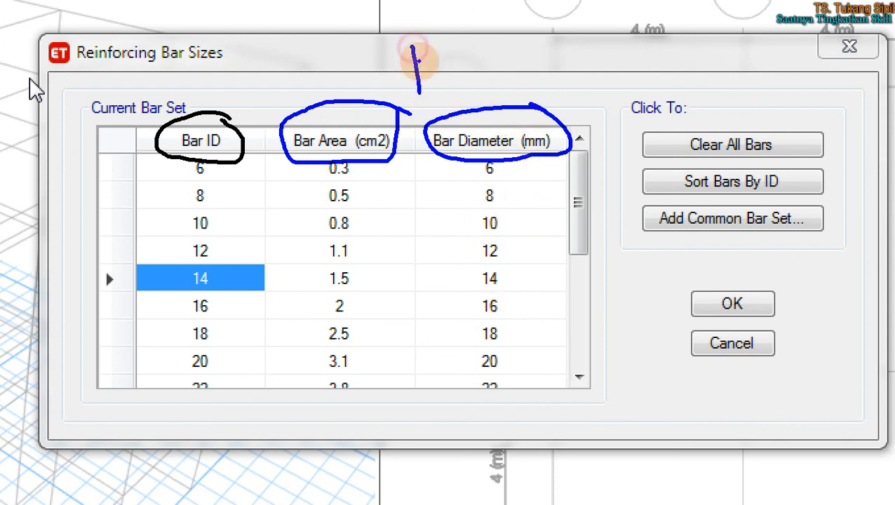
pyautogui.moveTo(414, 44); pyautogui.dragTo(425, 90)
pyautogui.moveTo(471, 51); pyautogui.dragTo(476, 91)
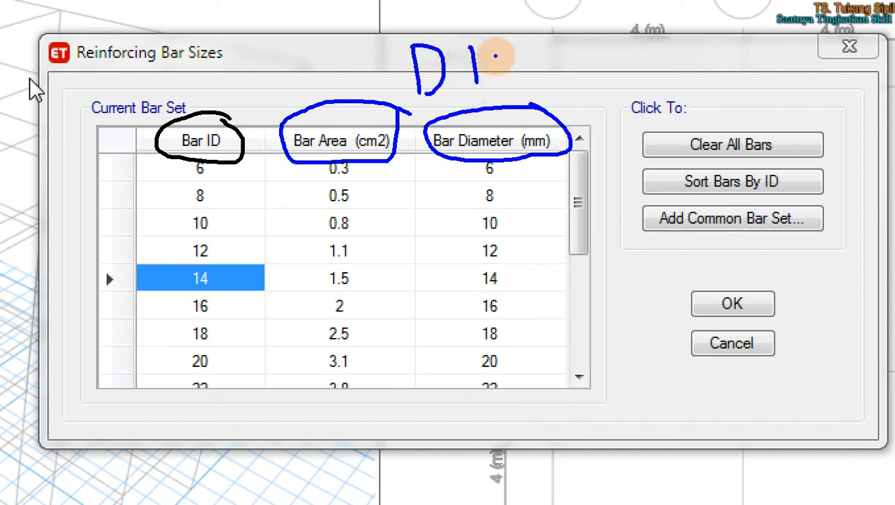
pyautogui.moveTo(499, 54); pyautogui.dragTo(504, 91)
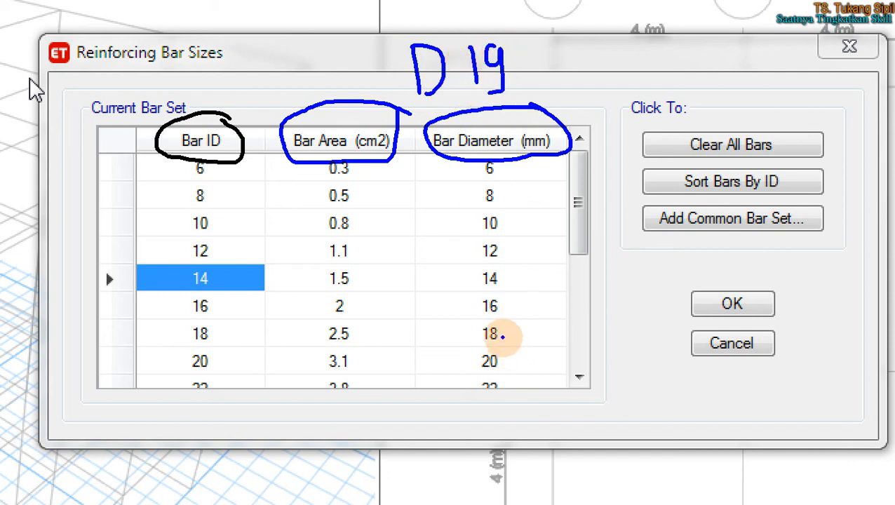
pyautogui.moveTo(503, 313)
pyautogui.mouseDown()
pyautogui.moveTo(499, 375)
pyautogui.moveTo(509, 317)
pyautogui.mouseUp()
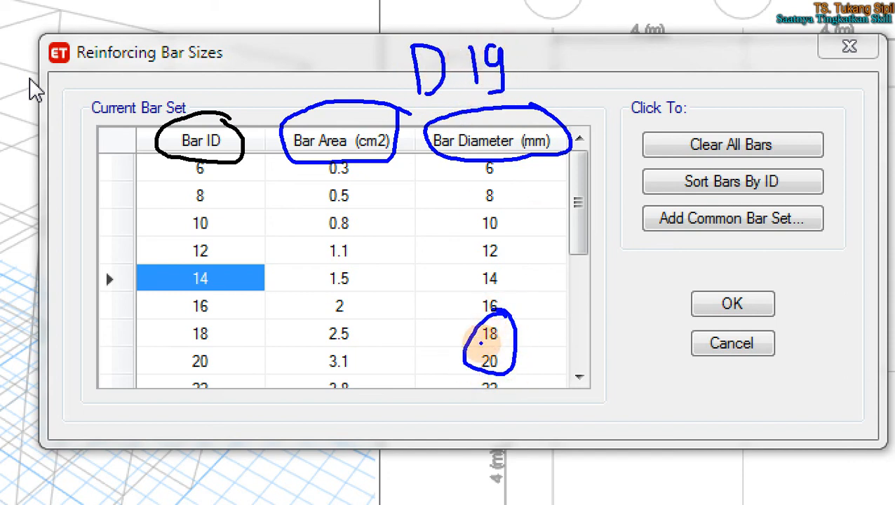
pyautogui.moveTo(458, 346)
pyautogui.mouseDown()
pyautogui.moveTo(519, 339)
pyautogui.moveTo(528, 364)
pyautogui.mouseUp()
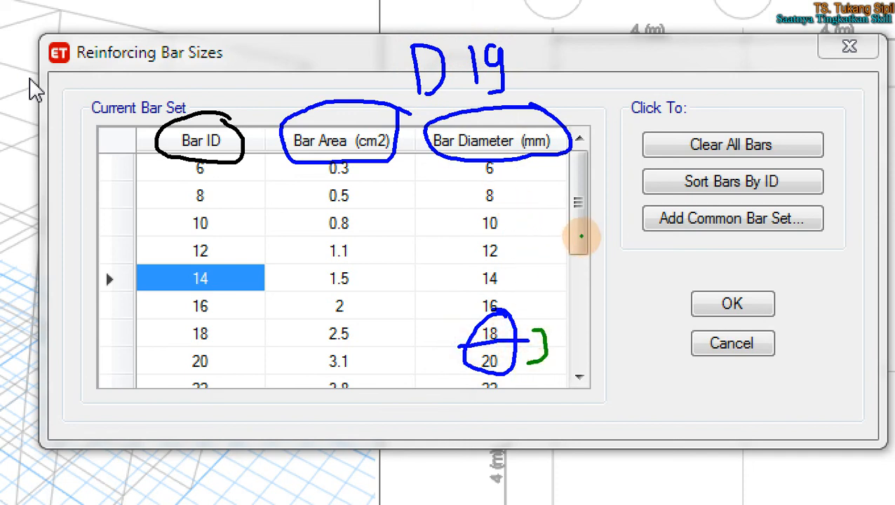
pyautogui.moveTo(497, 251)
pyautogui.mouseDown()
pyautogui.moveTo(509, 256)
pyautogui.moveTo(462, 274)
pyautogui.moveTo(516, 237)
pyautogui.moveTo(543, 261)
pyautogui.moveTo(529, 275)
pyautogui.mouseUp()
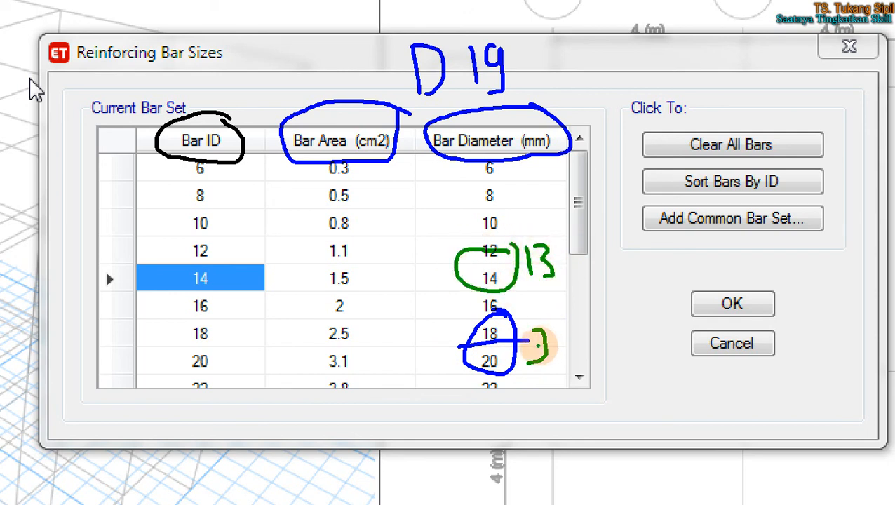
pyautogui.moveTo(553, 234)
pyautogui.mouseDown()
pyautogui.moveTo(535, 239)
pyautogui.moveTo(571, 301)
pyautogui.moveTo(522, 217)
pyautogui.mouseUp()
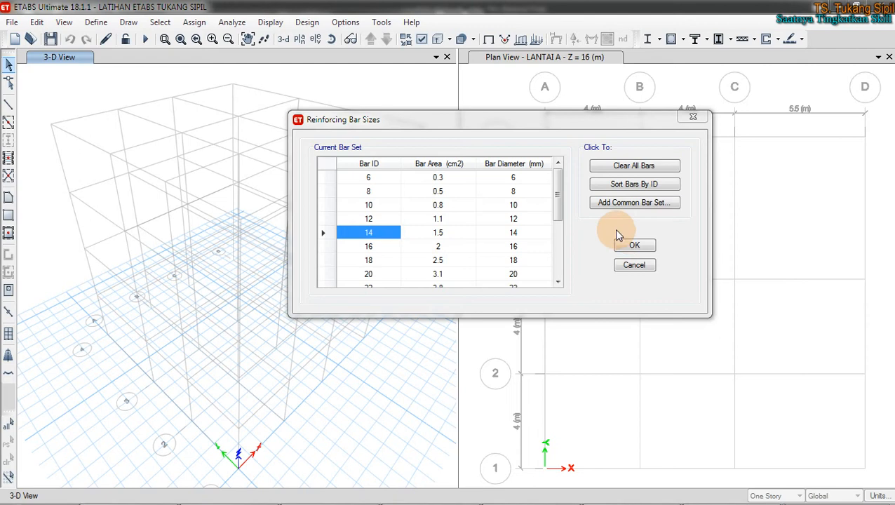
# Step: Enter D13 as the Bar ID in the table's new empty row and go to Excel
pyautogui.moveTo(558, 185); pyautogui.dragTo(569, 267)
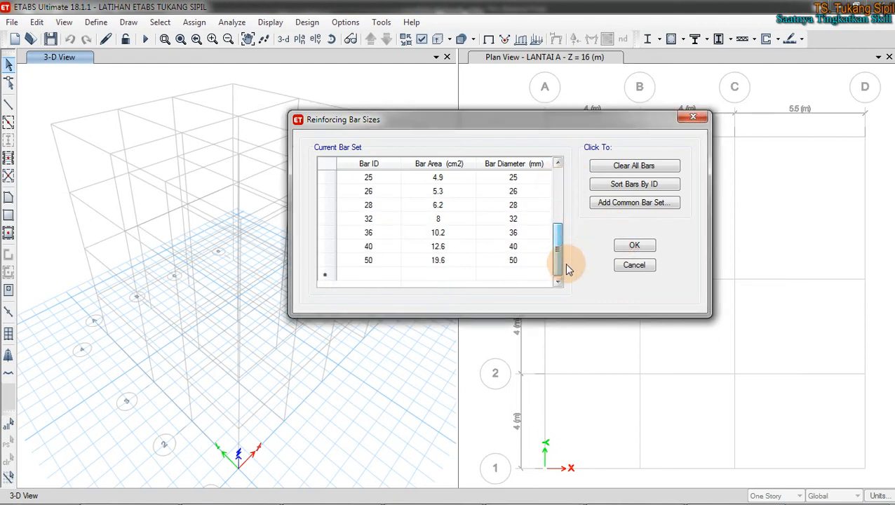
pyautogui.click(368, 275)
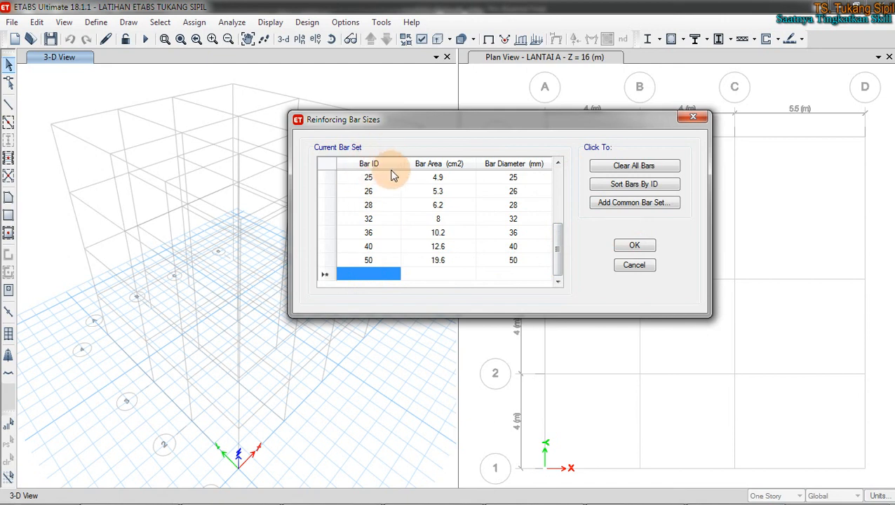
pyautogui.write('D')
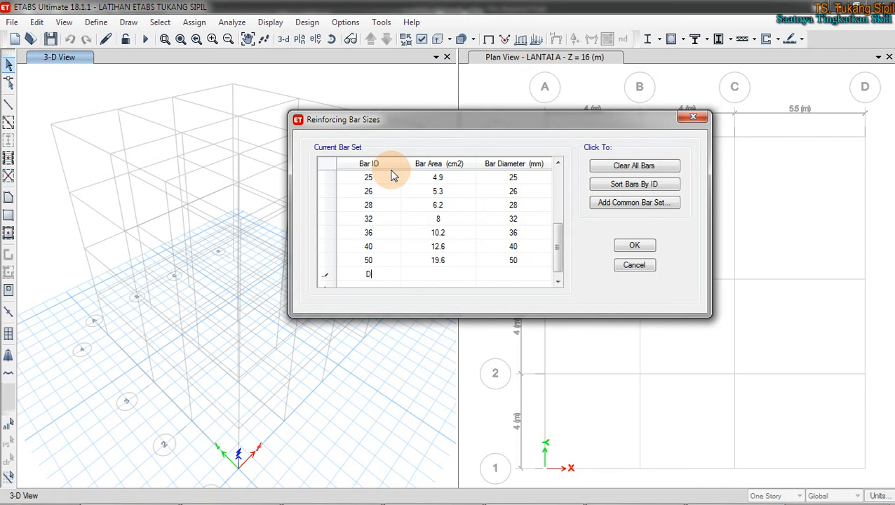
pyautogui.write('13')
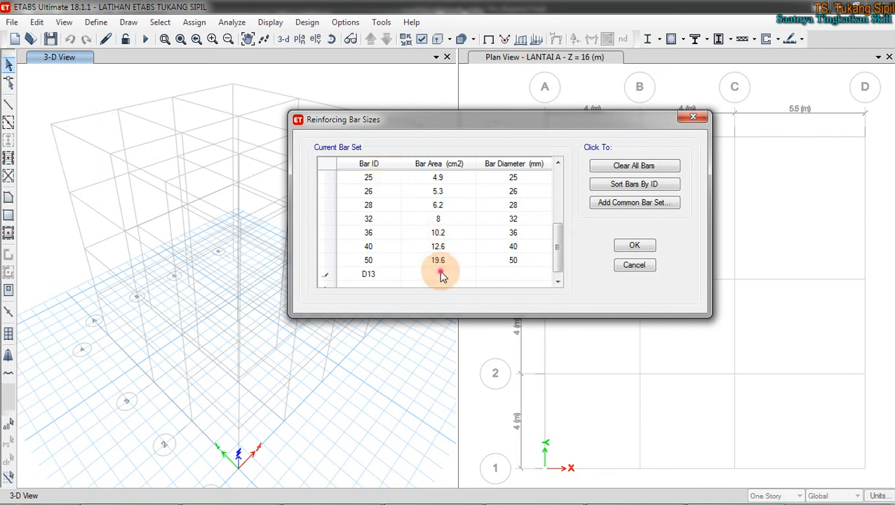
pyautogui.click(440, 274)
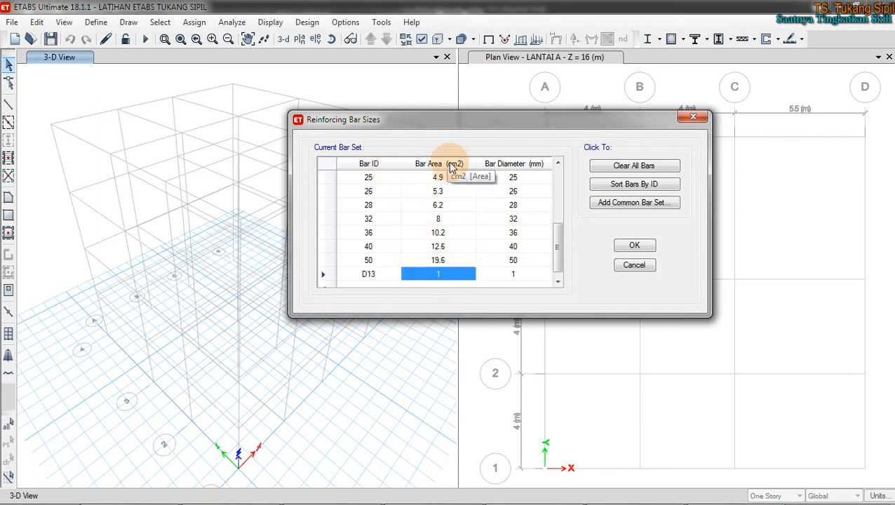
pyautogui.click(126, 490)
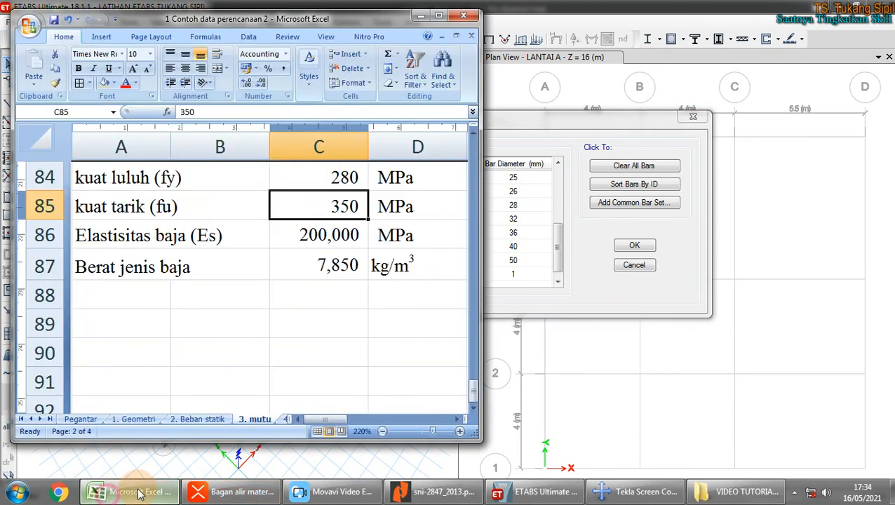
# Step: Enter the label 'D13 =' in A89 and its area formula =0.25*3.14*1.3^2 in B89
pyautogui.click(266, 330)
pyautogui.click(130, 314)
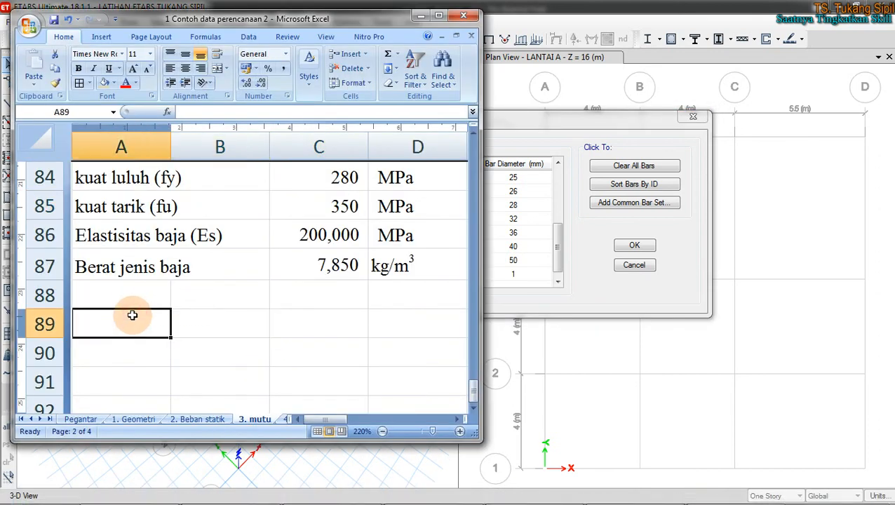
pyautogui.write('D13')
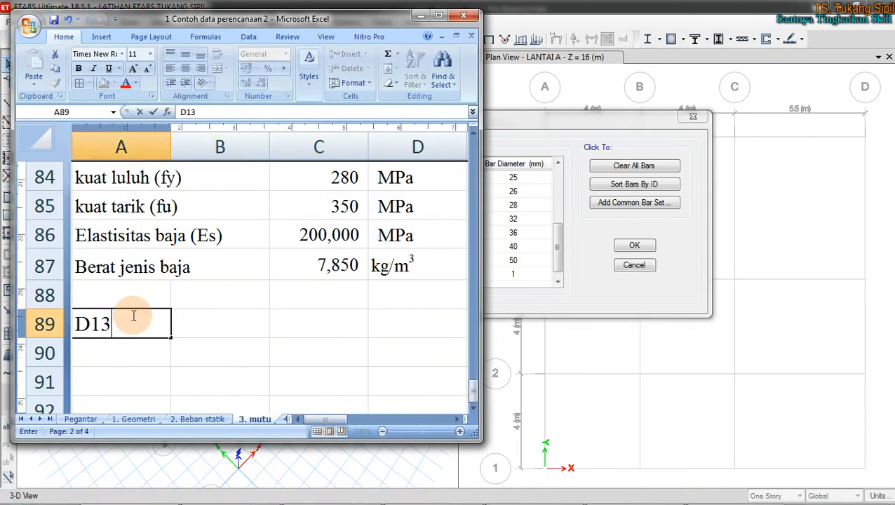
pyautogui.write(' =')
pyautogui.press('Tab')
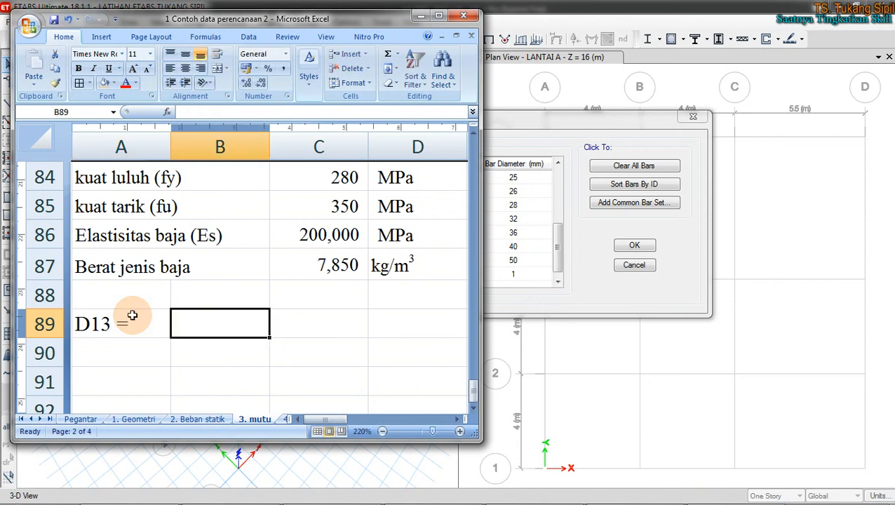
pyautogui.write('=.25*3.14*1.3^2')
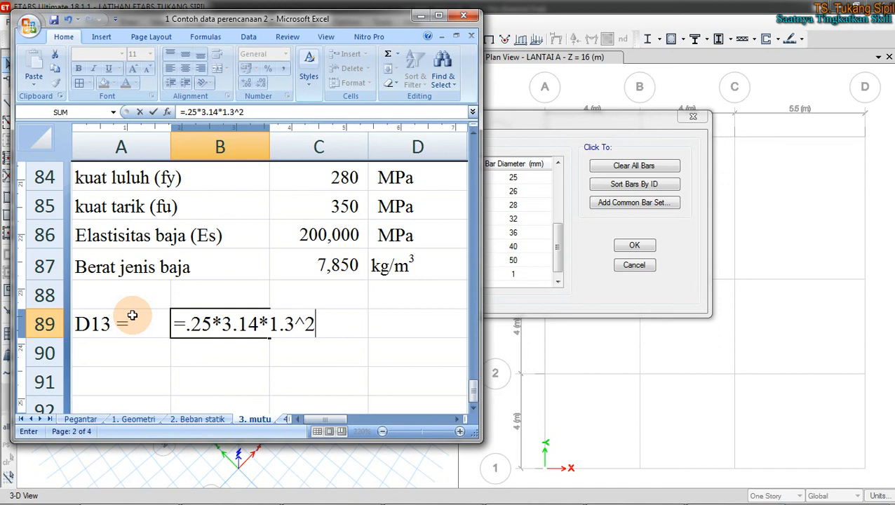
pyautogui.press('Return')
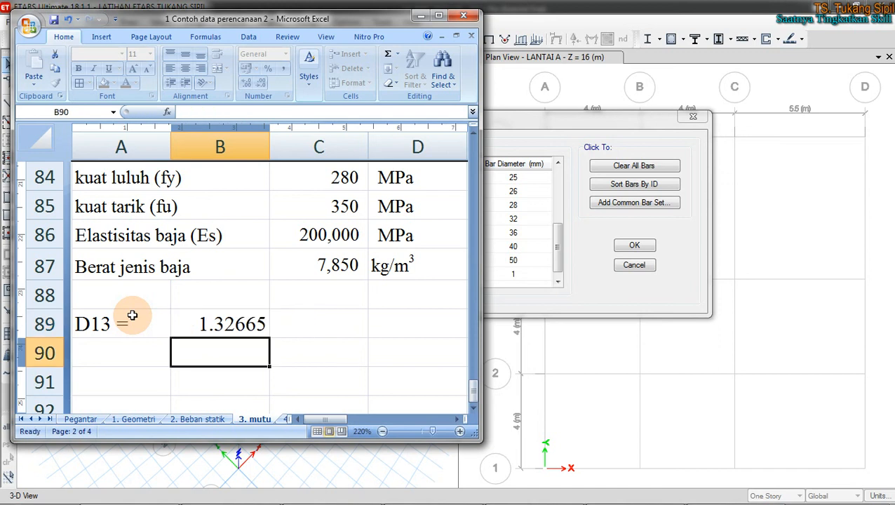
# Step: Put the unit CM² with superscript 2 in C89 and copy it to C90
pyautogui.click(286, 323)
pyautogui.write('CM2')
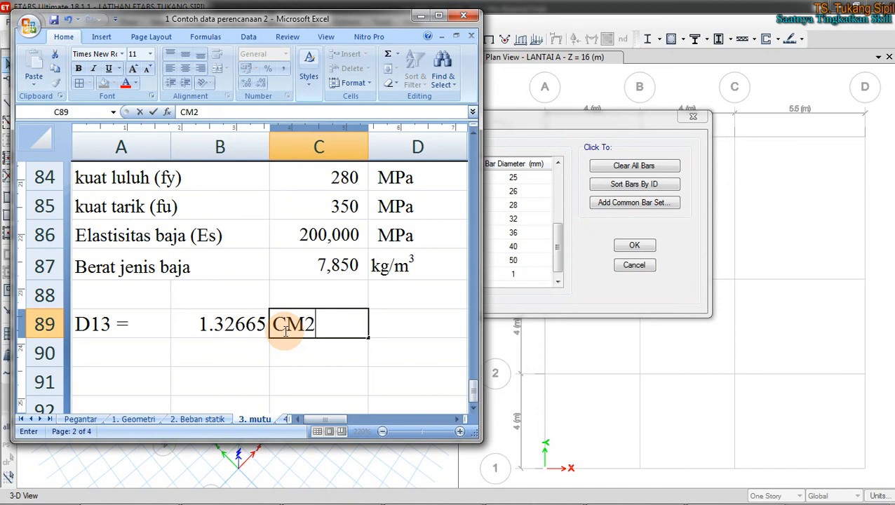
pyautogui.moveTo(317, 324); pyautogui.dragTo(304, 324)
pyautogui.rightClick(310, 323)
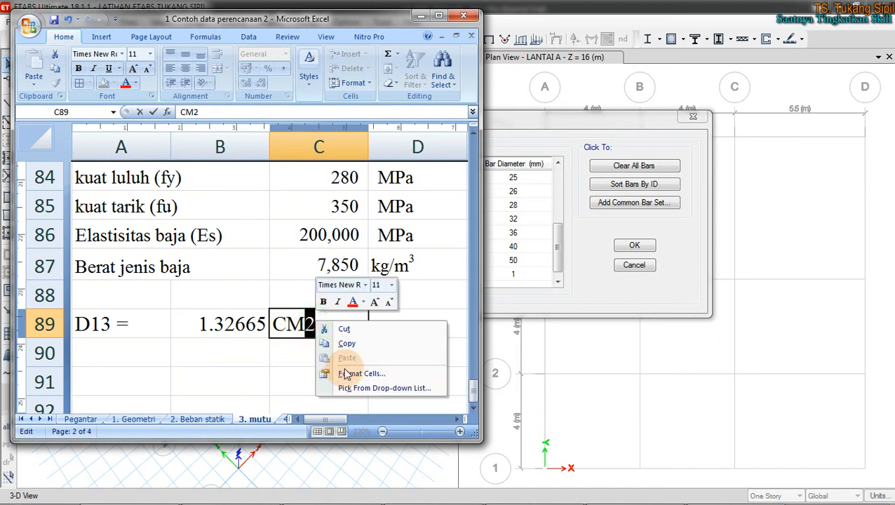
pyautogui.click(344, 367)
pyautogui.click(194, 379)
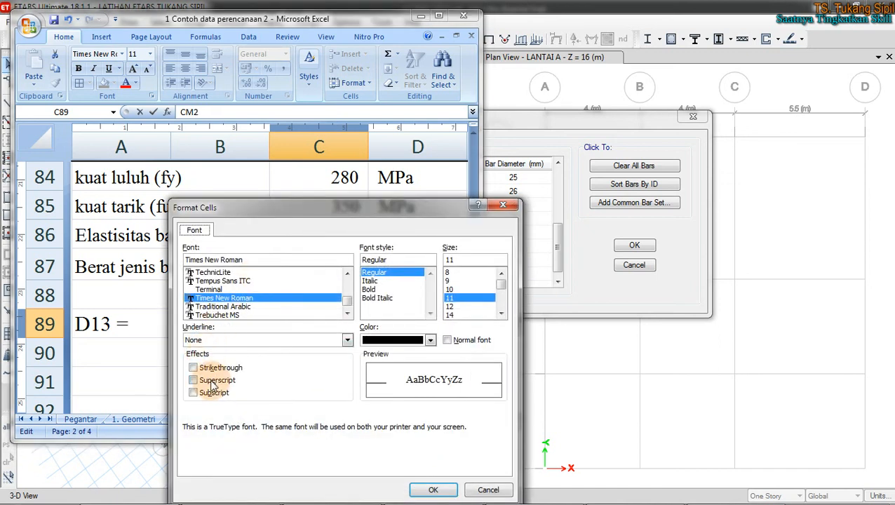
pyautogui.click(429, 488)
pyautogui.press('Return')
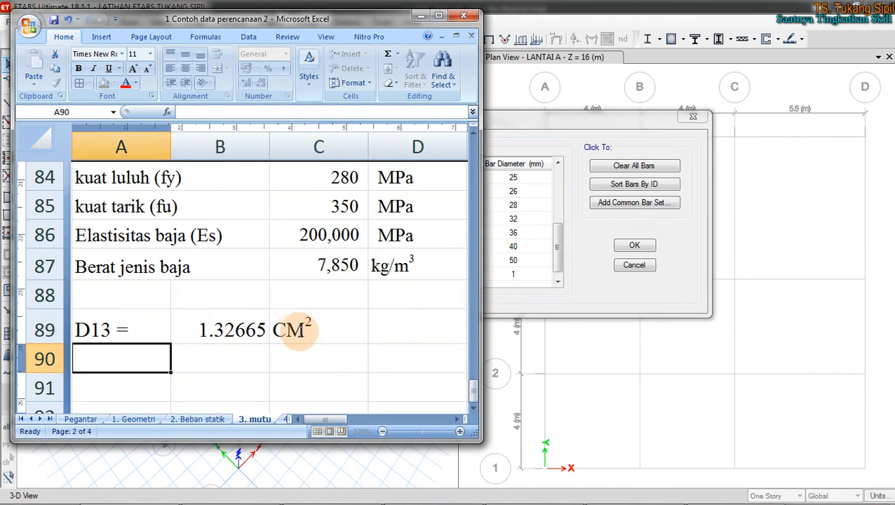
pyautogui.click(299, 326)
pyautogui.hotkey('ctrl', 'c')
pyautogui.click(295, 354)
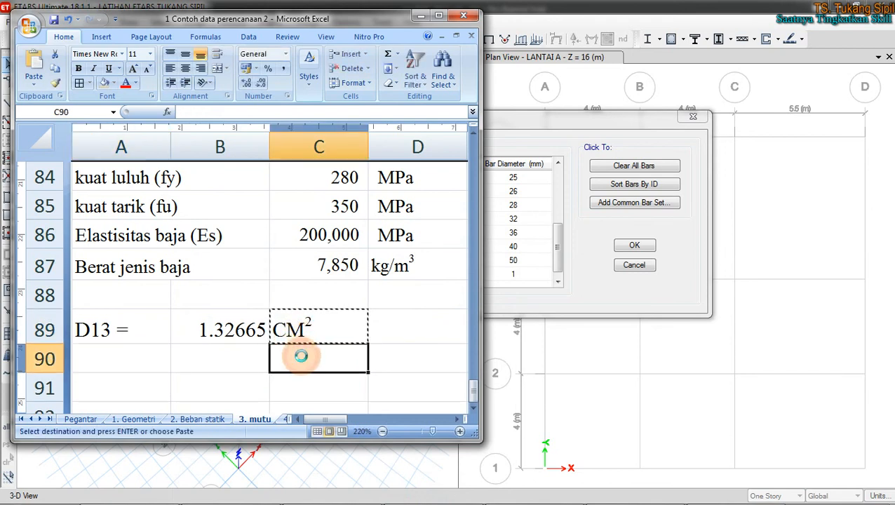
pyautogui.hotkey('ctrl', 'v')
# Step: Label A90 D19 and copy the D13 area formula into B90
pyautogui.click(123, 358)
pyautogui.write('D')
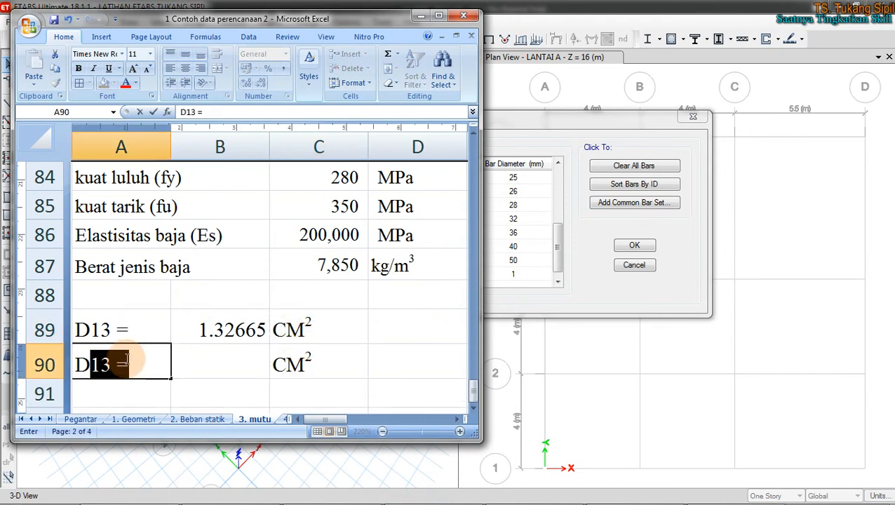
pyautogui.write('19')
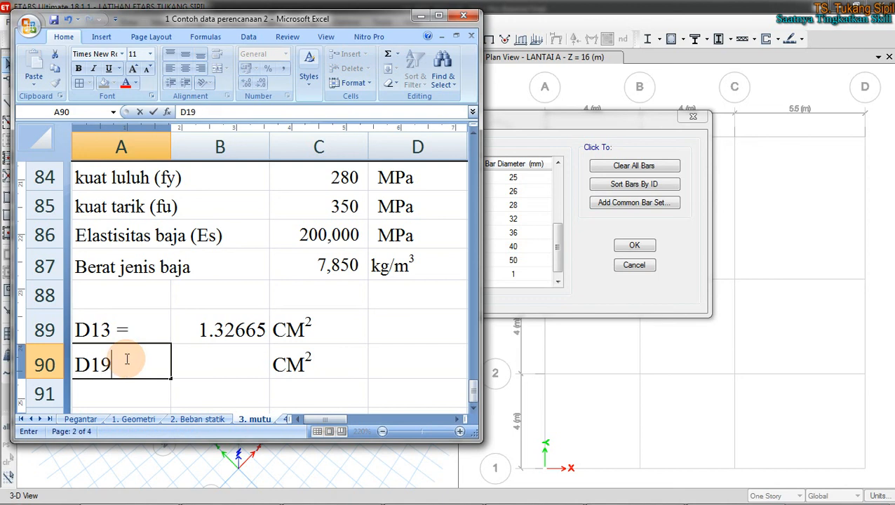
pyautogui.press('Return')
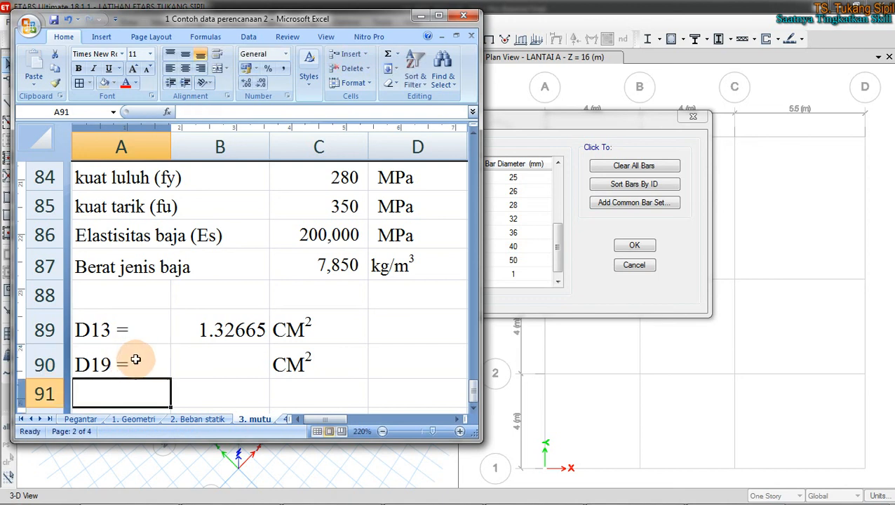
pyautogui.click(193, 361)
pyautogui.click(223, 325)
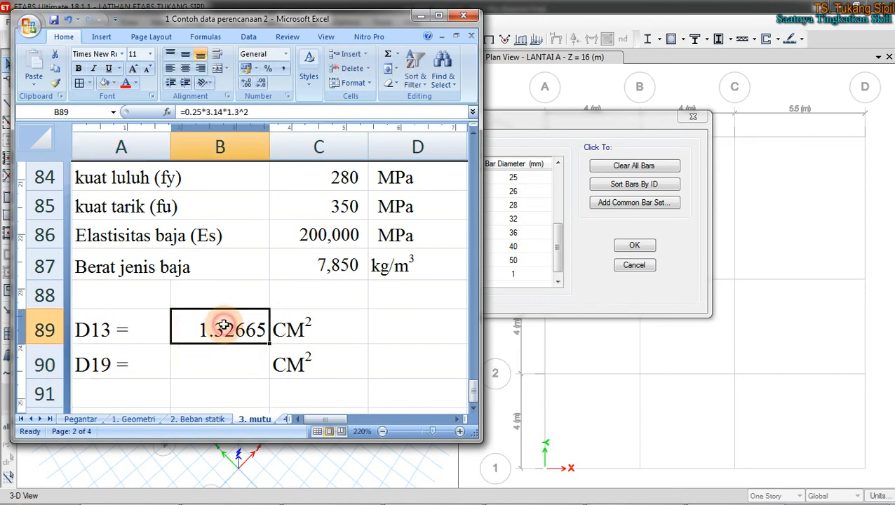
pyautogui.hotkey('ctrl', 'c')
pyautogui.click(236, 361)
pyautogui.hotkey('ctrl', 'v')
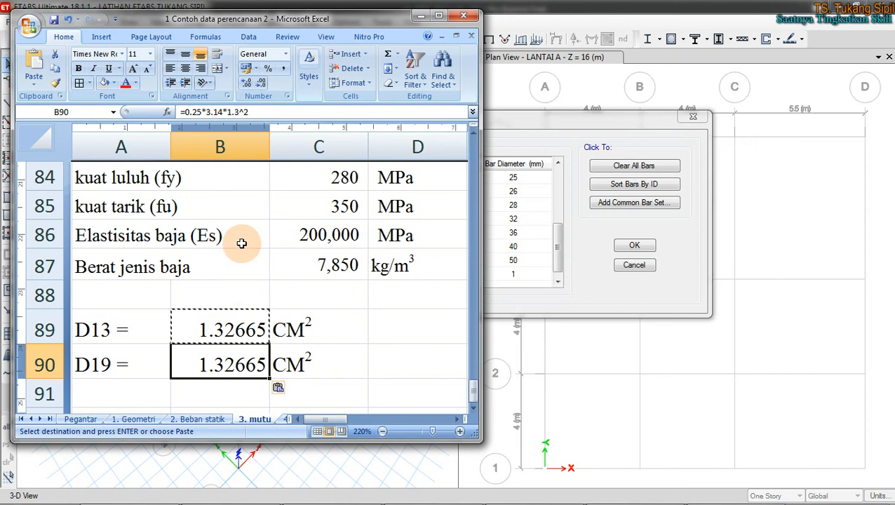
pyautogui.press('Escape')
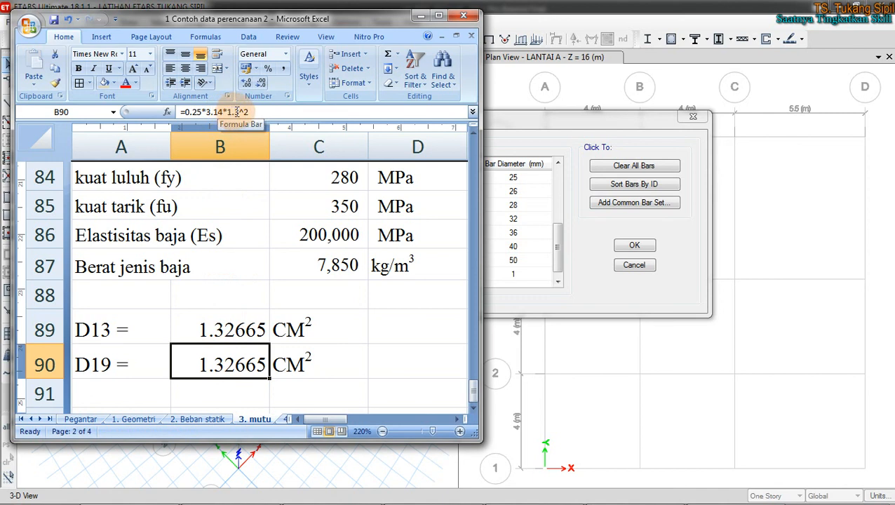
# Step: Change the B90 formula's diameter to 1.9, giving D19 area 2.83385 cm²
pyautogui.click(237, 112)
pyautogui.press('BackSpace')
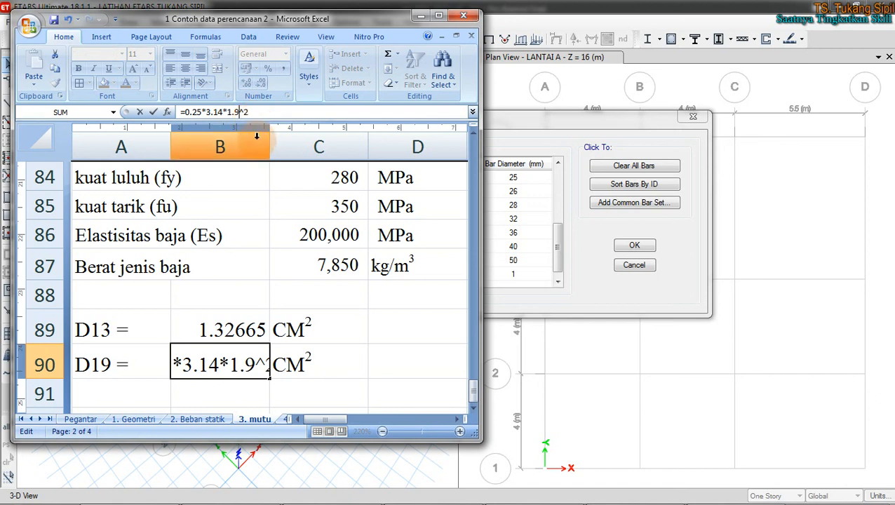
pyautogui.press('Return')
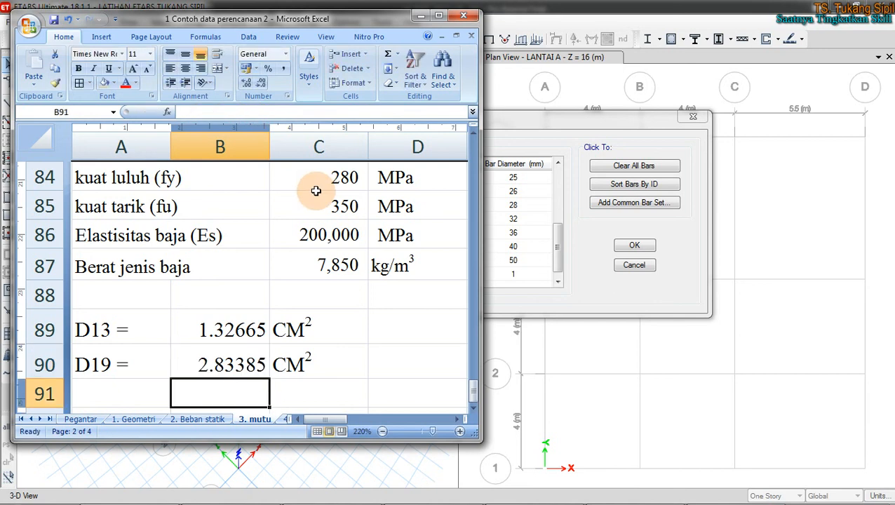
pyautogui.click(234, 360)
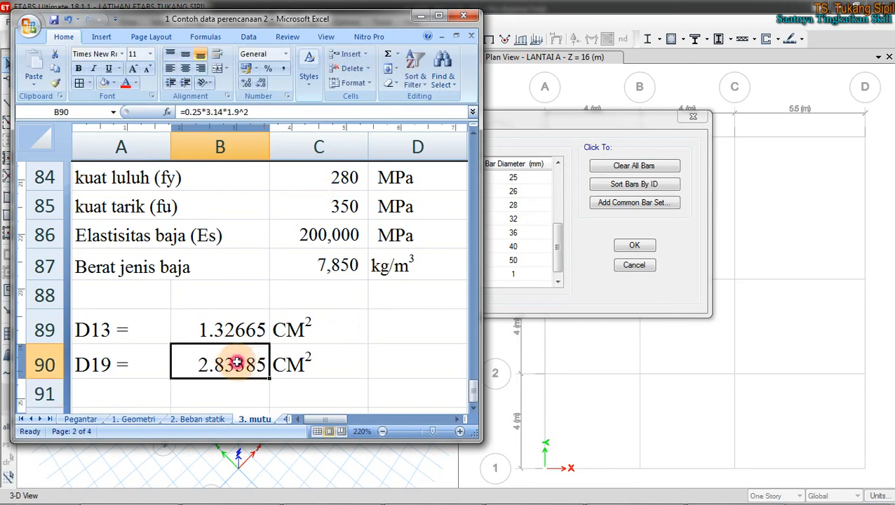
pyautogui.click(579, 296)
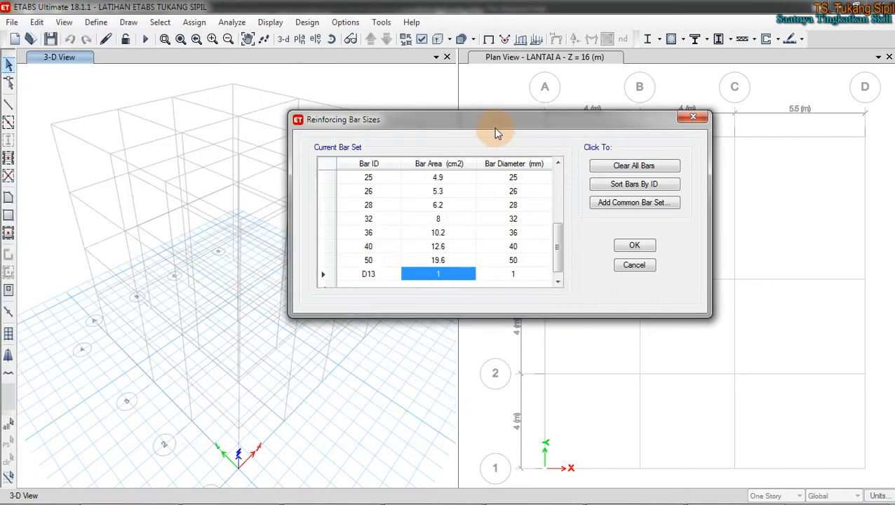
# Step: Enter area 1.32665 cm² and diameter 13 mm for D13, then start the next bar row
pyautogui.moveTo(493, 128); pyautogui.dragTo(595, 135)
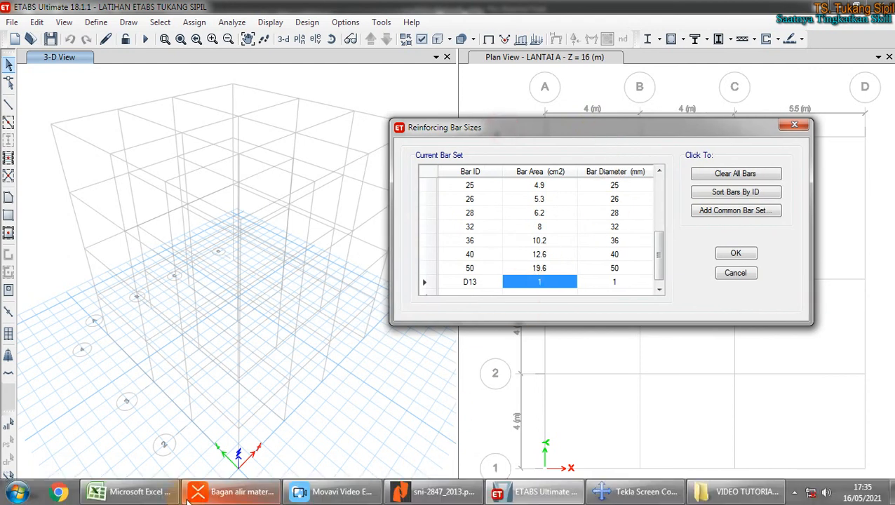
pyautogui.click(134, 490)
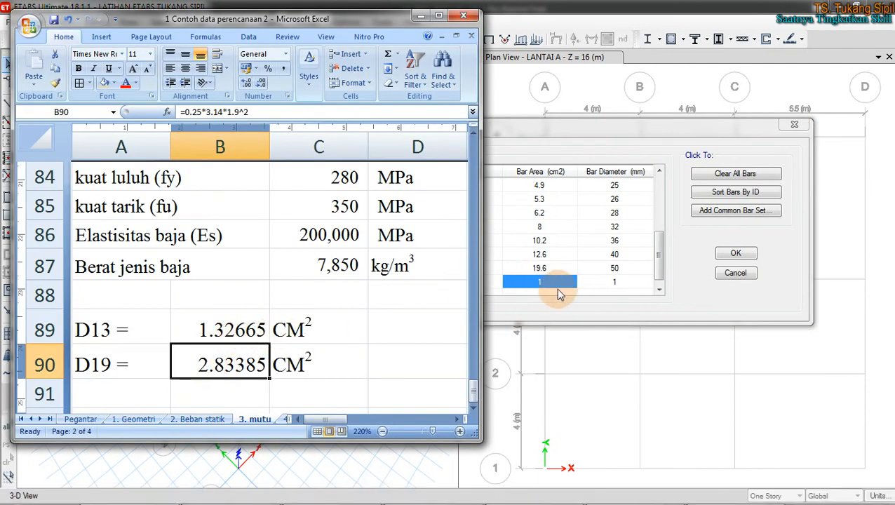
pyautogui.click(555, 282)
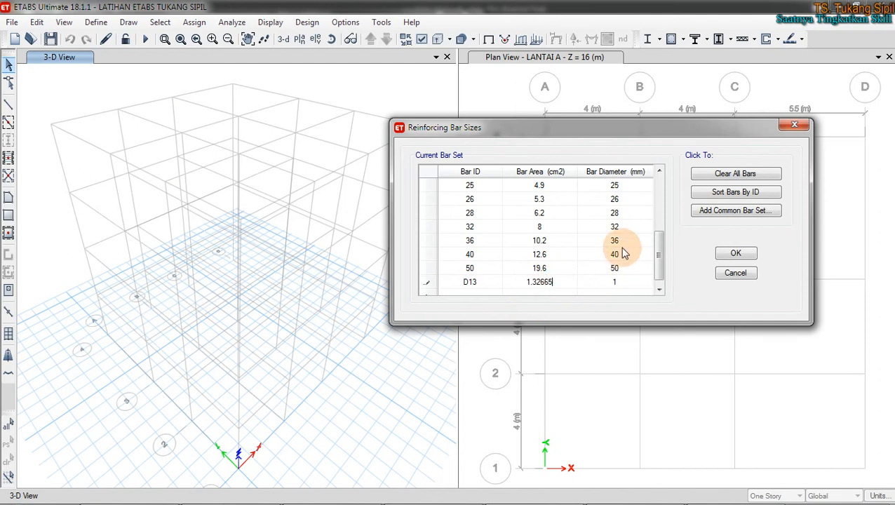
pyautogui.click(624, 281)
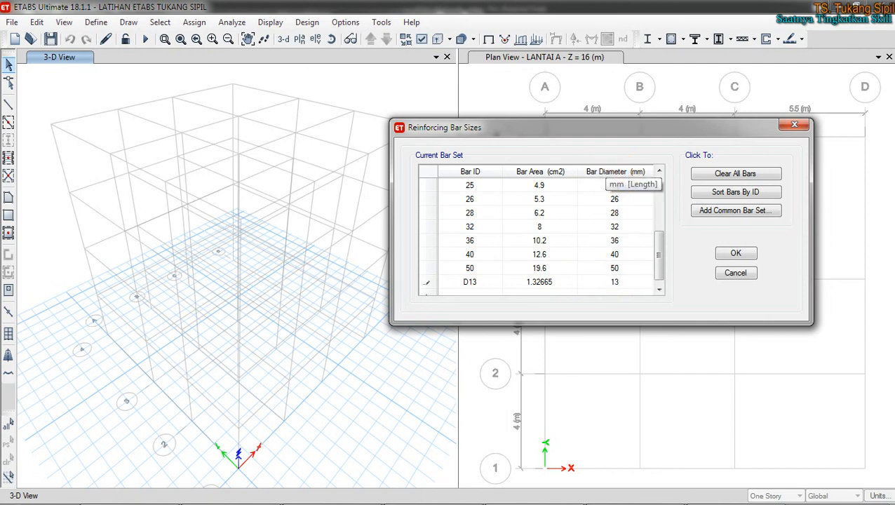
pyautogui.moveTo(664, 248); pyautogui.dragTo(657, 275)
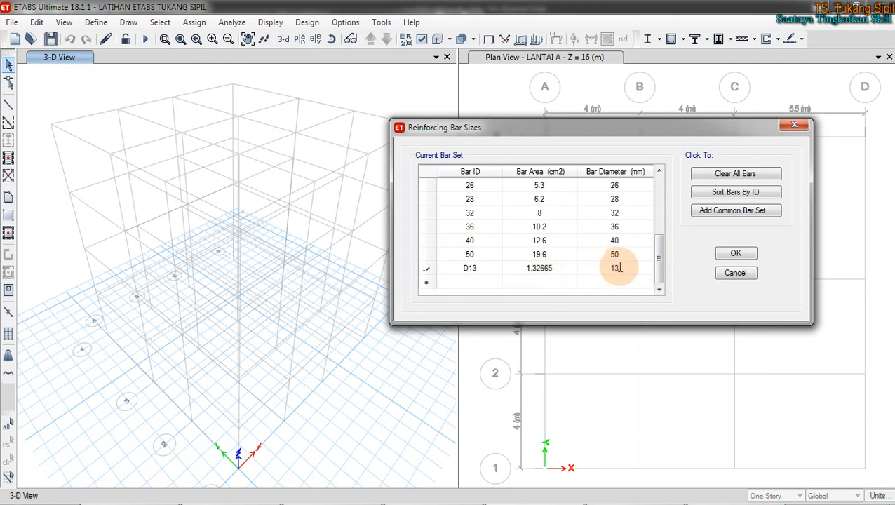
pyautogui.click(470, 282)
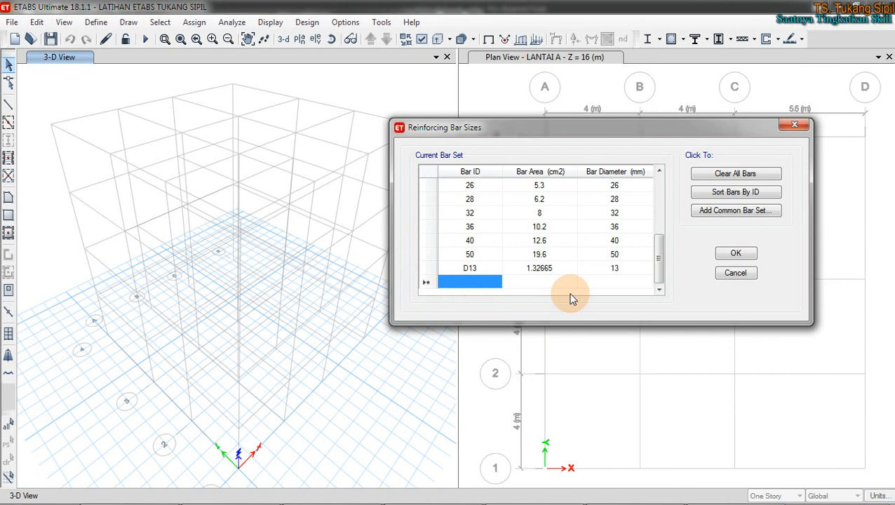
# Step: Name the new bar row D19 and mark its empty area and diameter cells
pyautogui.write('D')
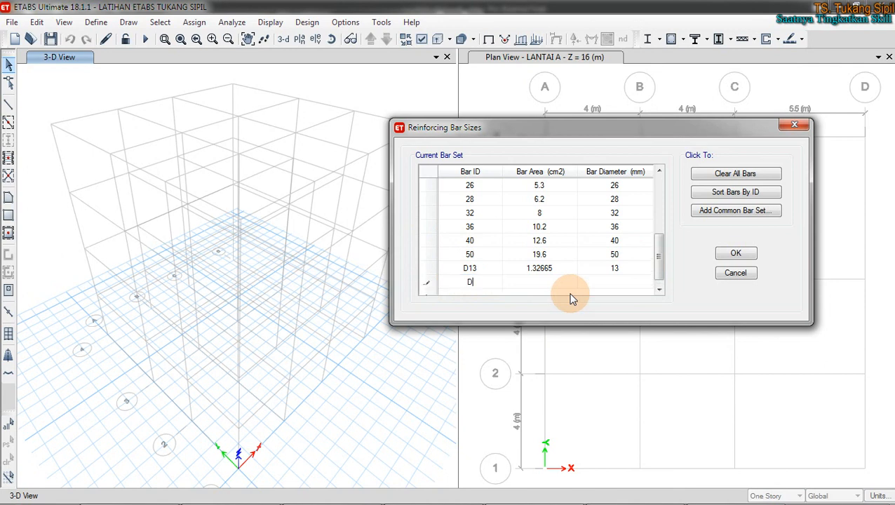
pyautogui.write('19')
pyautogui.moveTo(663, 266); pyautogui.dragTo(659, 271)
pyautogui.write('9')
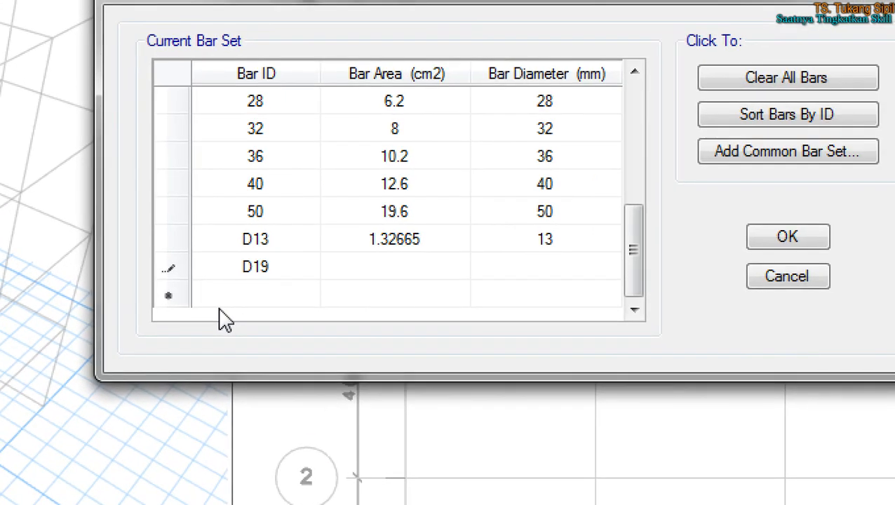
pyautogui.moveTo(202, 295)
pyautogui.mouseDown()
pyautogui.moveTo(224, 286)
pyautogui.moveTo(604, 290)
pyautogui.mouseUp()
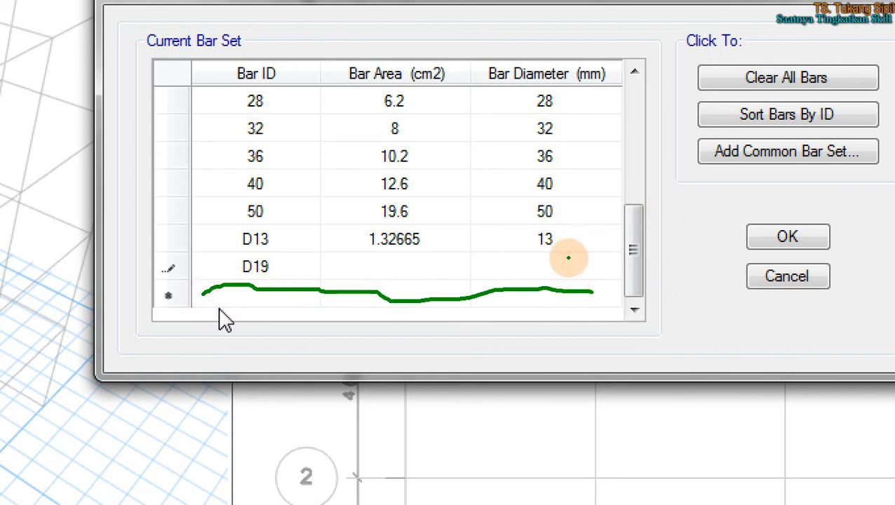
pyautogui.moveTo(568, 263)
pyautogui.mouseDown()
pyautogui.moveTo(593, 303)
pyautogui.moveTo(584, 299)
pyautogui.moveTo(608, 293)
pyautogui.mouseUp()
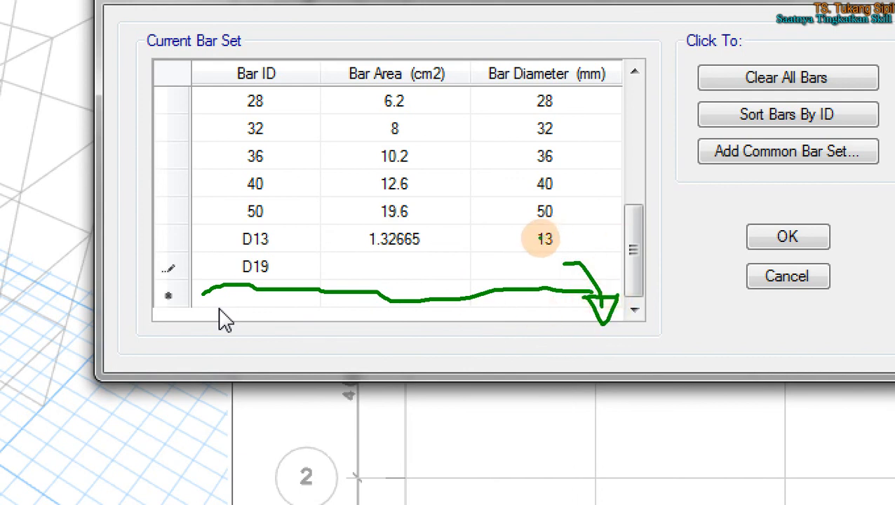
pyautogui.moveTo(364, 261); pyautogui.dragTo(442, 263)
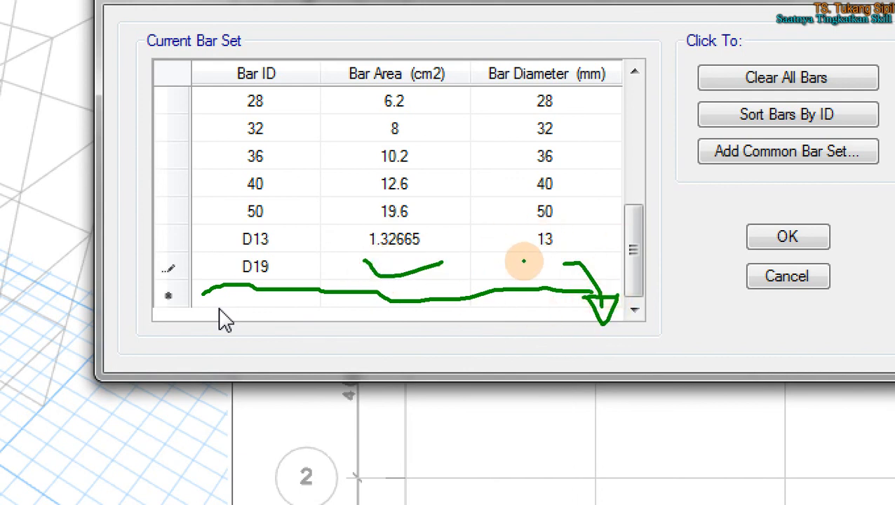
pyautogui.moveTo(524, 260); pyautogui.dragTo(584, 257)
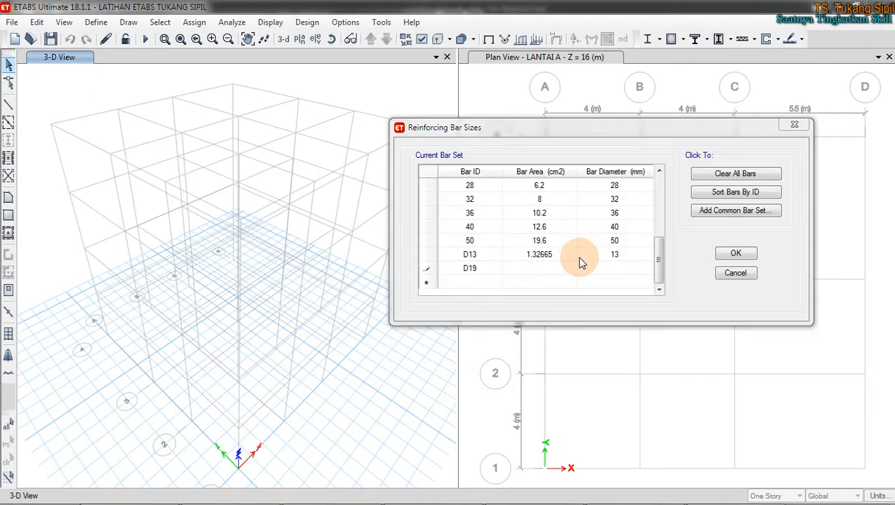
# Step: Enter D19's bar area as 2.83385 from the Excel calculation, fixing a mistyped digit
pyautogui.click(390, 266)
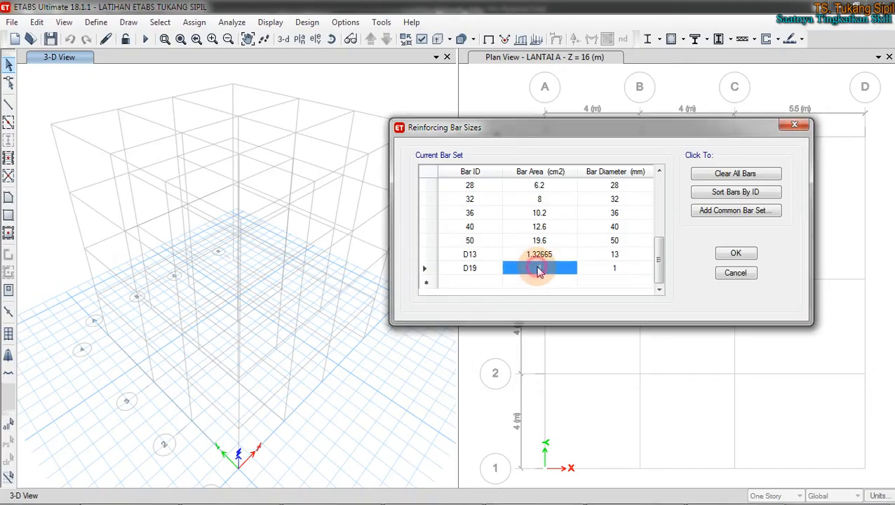
pyautogui.click(130, 493)
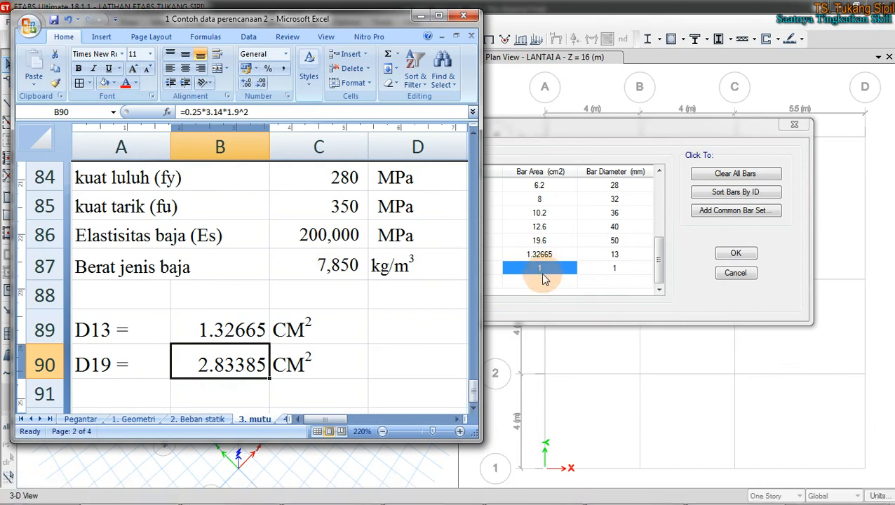
pyautogui.click(537, 281)
pyautogui.click(537, 268)
pyautogui.write('2.83365')
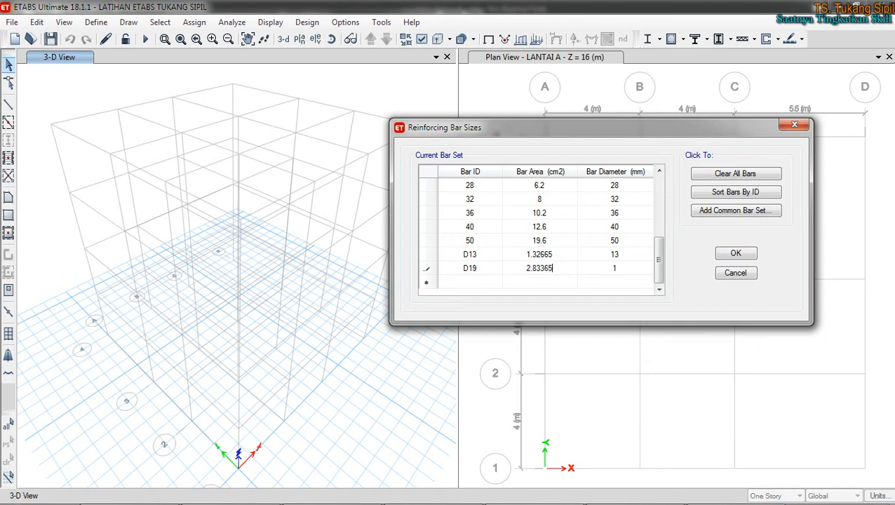
pyautogui.click(160, 488)
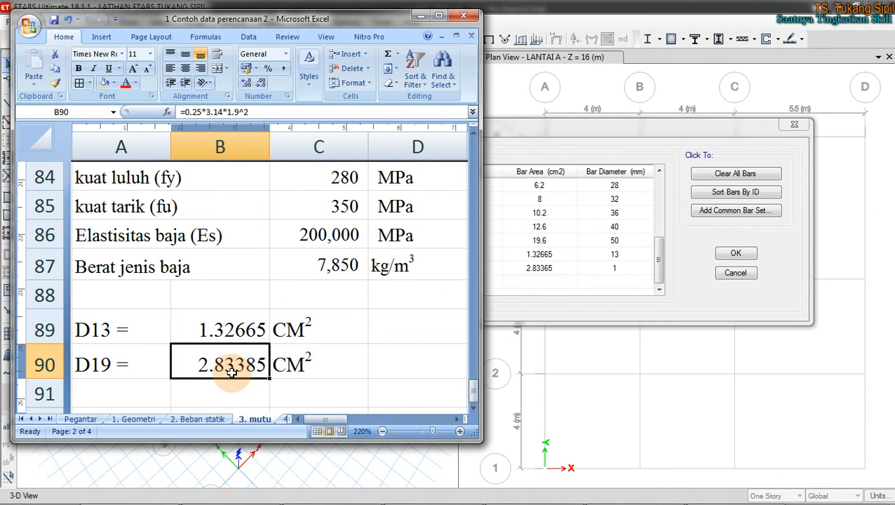
pyautogui.click(550, 268)
pyautogui.click(548, 265)
pyautogui.press('BackSpace')
pyautogui.write('8')
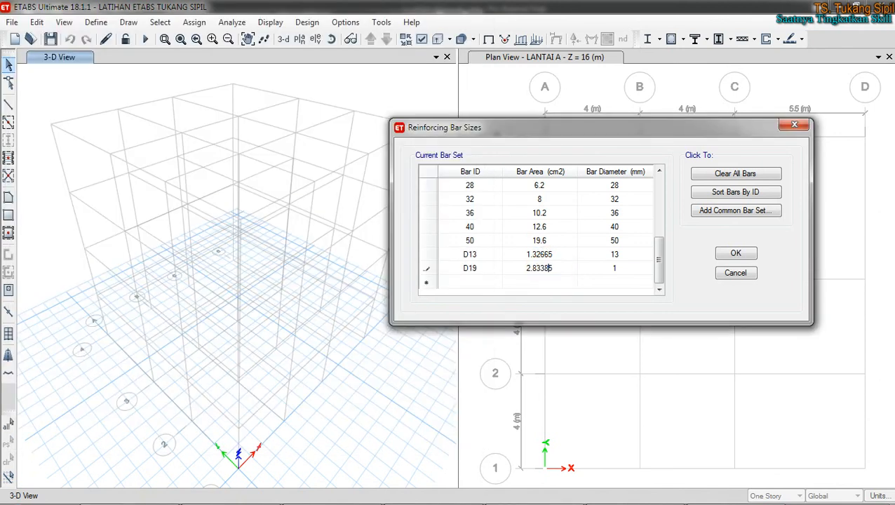
# Step: Set D19's bar diameter to 19 mm
pyautogui.click(617, 268)
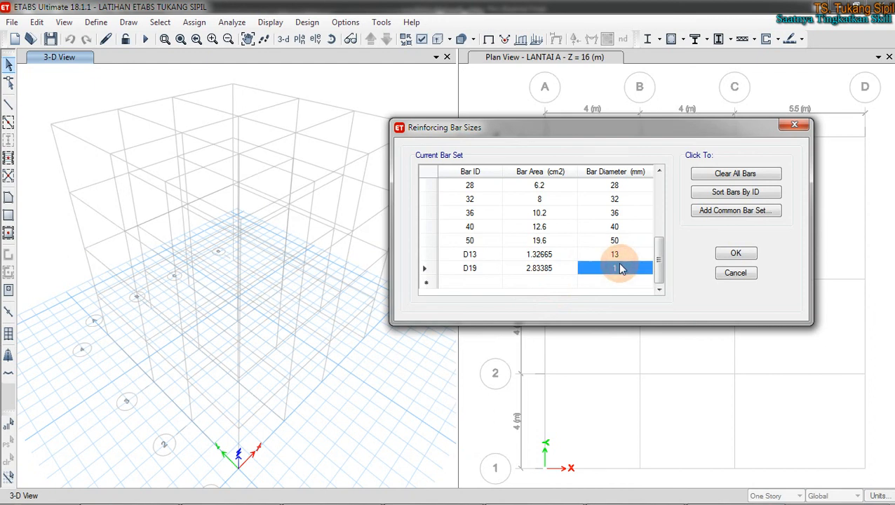
pyautogui.click(619, 268)
pyautogui.write('9')
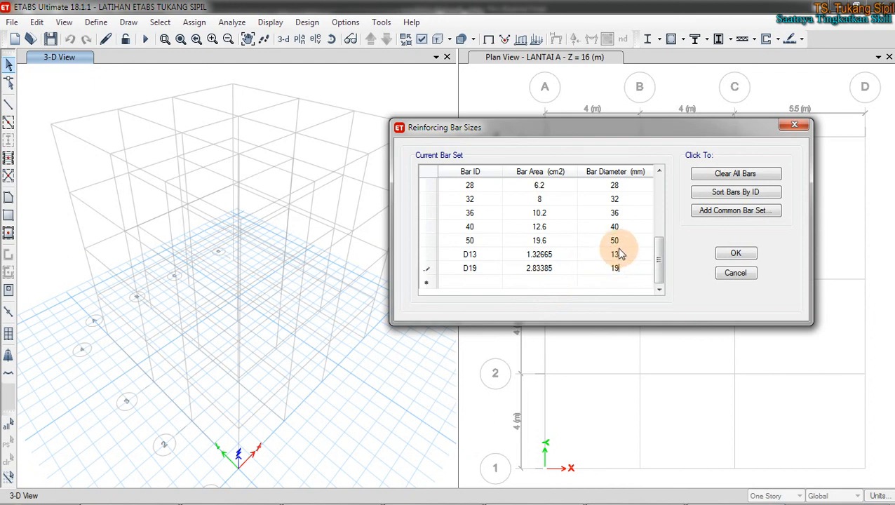
pyautogui.click(635, 217)
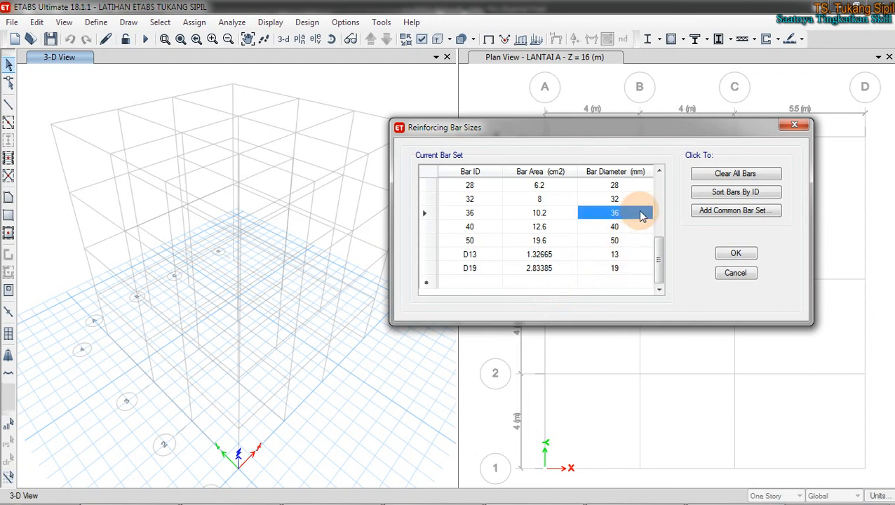
# Step: Review the 50, D13 and D19 rows, then confirm the bar sizes table with OK
pyautogui.click(478, 241)
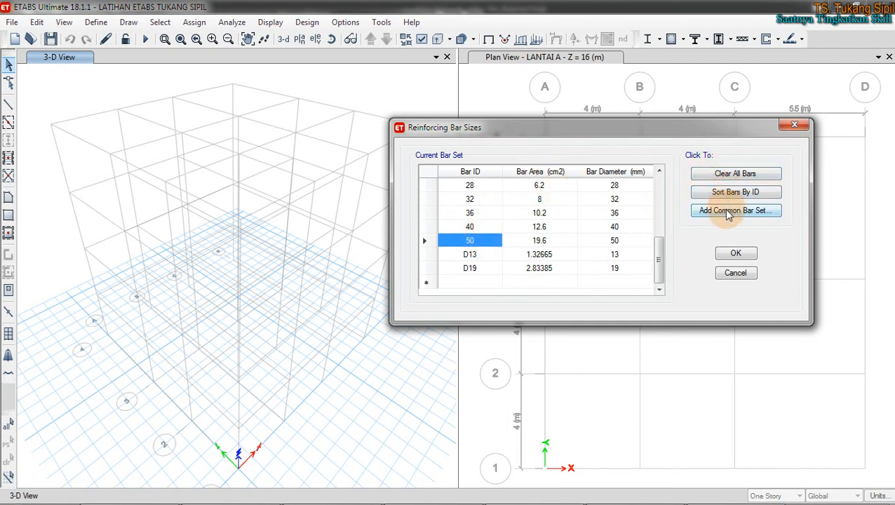
pyautogui.moveTo(631, 247); pyautogui.dragTo(473, 242)
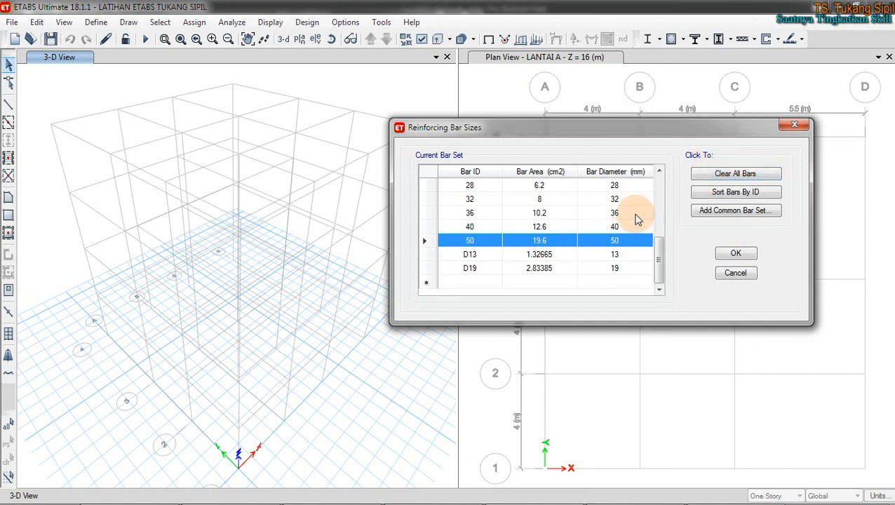
pyautogui.click(539, 267)
pyautogui.click(499, 255)
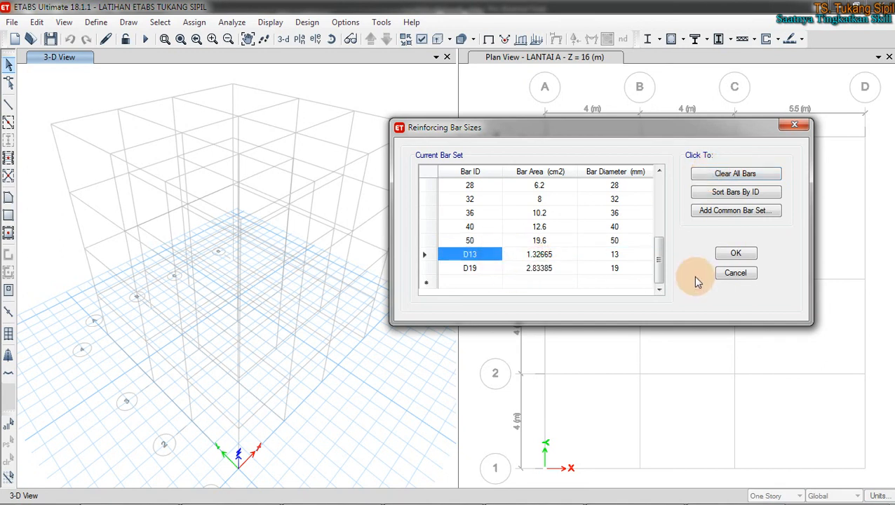
pyautogui.click(736, 253)
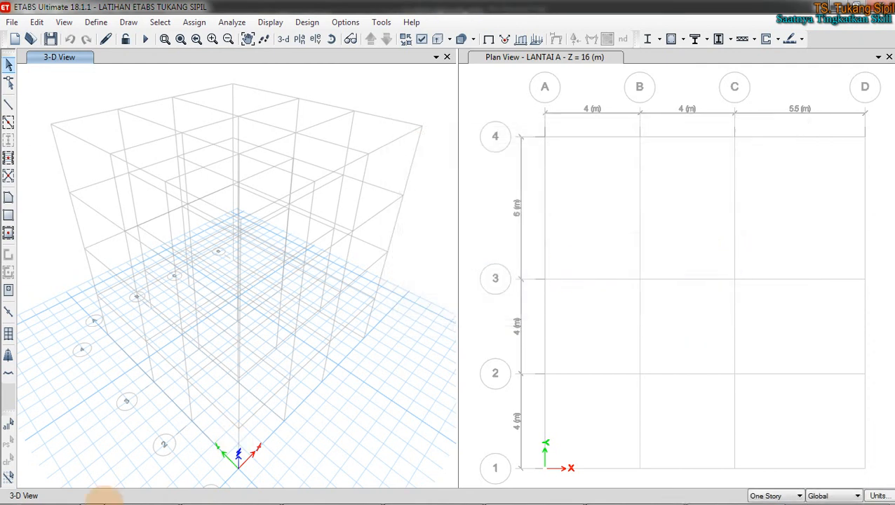
# Step: Reopen Reinforcing Bar Sizes via Define > Section Properties and verify D13 and D19 areas 1.3 and 2.8
pyautogui.click(96, 22)
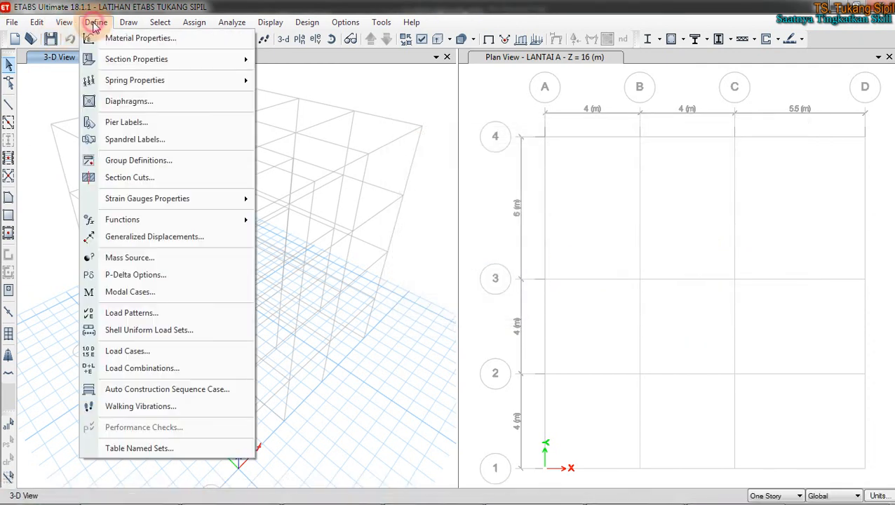
pyautogui.click(126, 59)
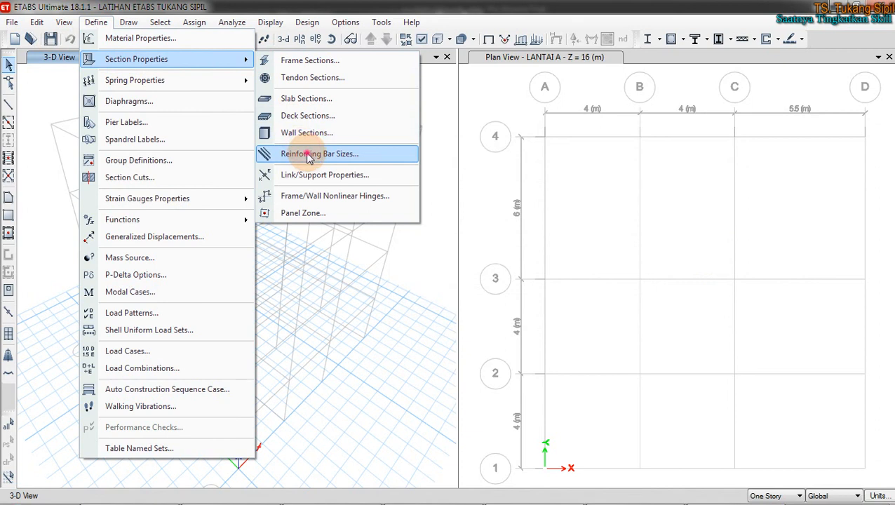
pyautogui.click(307, 156)
pyautogui.moveTo(502, 224); pyautogui.dragTo(506, 303)
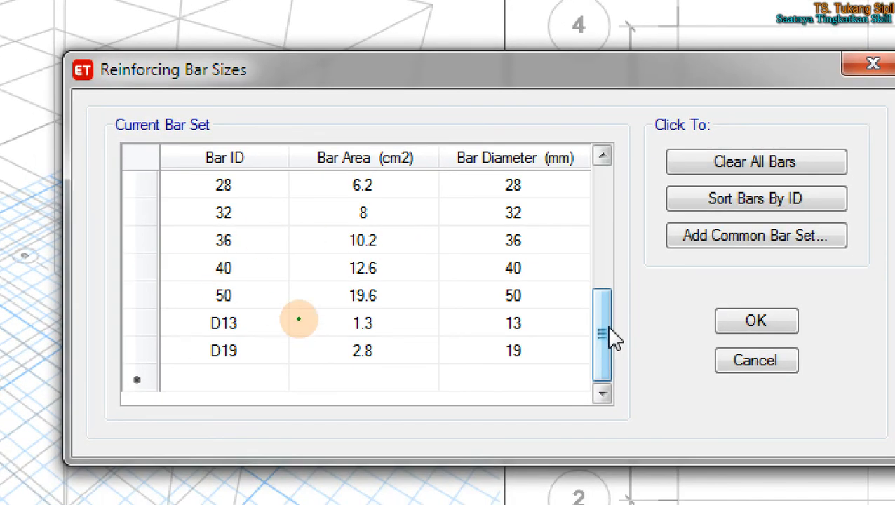
pyautogui.moveTo(369, 308)
pyautogui.mouseDown()
pyautogui.moveTo(338, 317)
pyautogui.moveTo(380, 376)
pyautogui.moveTo(385, 300)
pyautogui.moveTo(348, 303)
pyautogui.mouseUp()
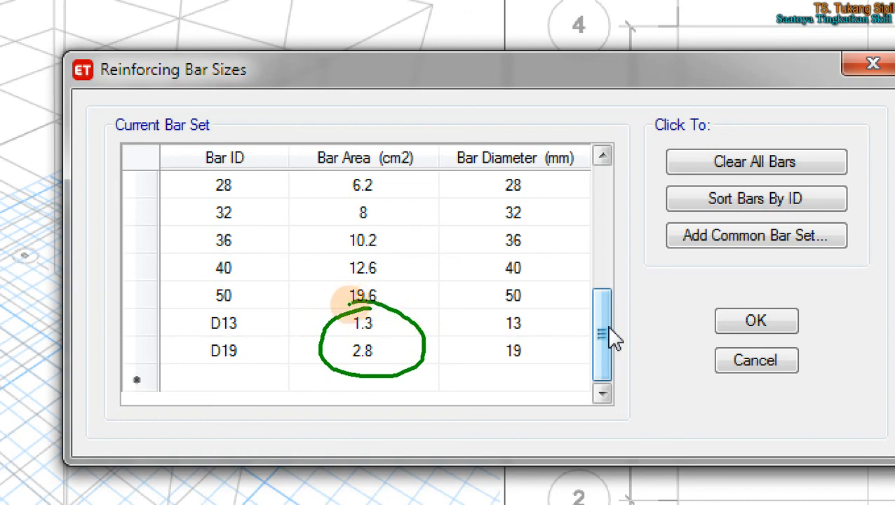
pyautogui.moveTo(186, 339); pyautogui.dragTo(514, 334)
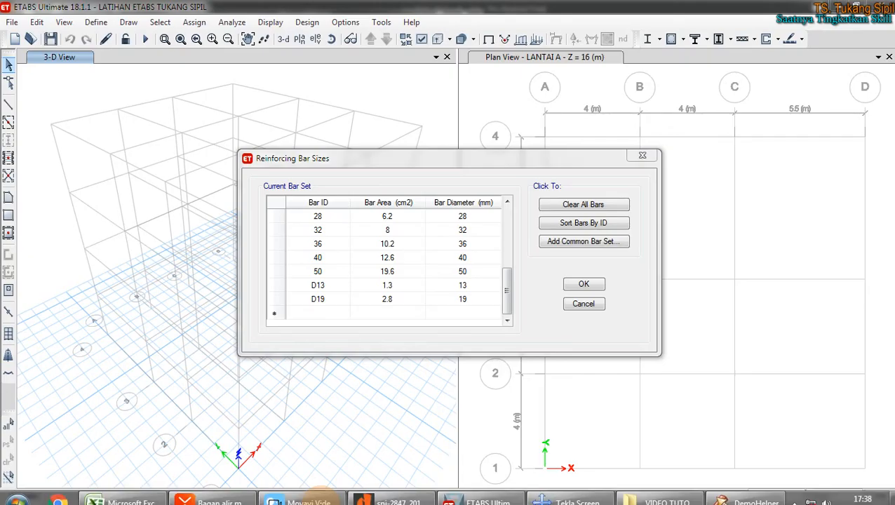
pyautogui.click(231, 490)
# Step: Move through the mind map from the 2.4 topics to 2.5 Membuat dimensi elemen
pyautogui.click(146, 233)
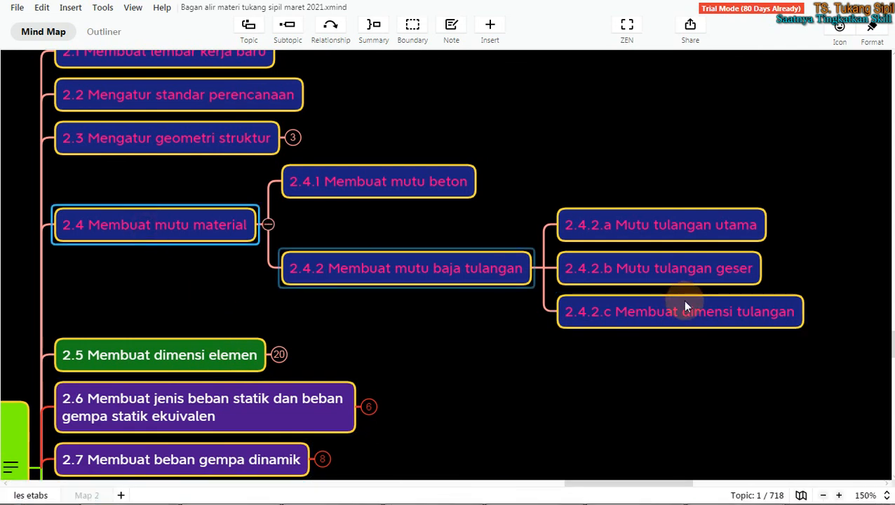
pyautogui.click(673, 313)
pyautogui.click(591, 384)
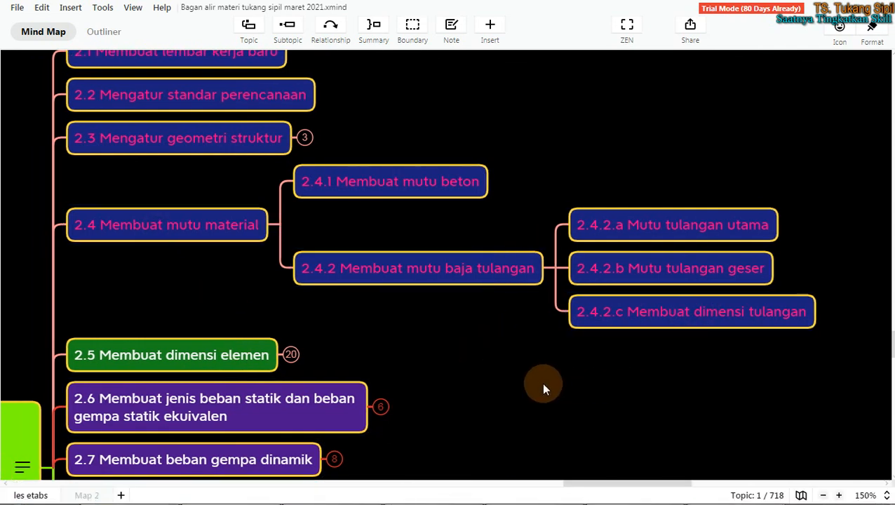
pyautogui.hscroll(-3, 518, 379)
pyautogui.click(396, 357)
pyautogui.scroll(-2, 395, 354)
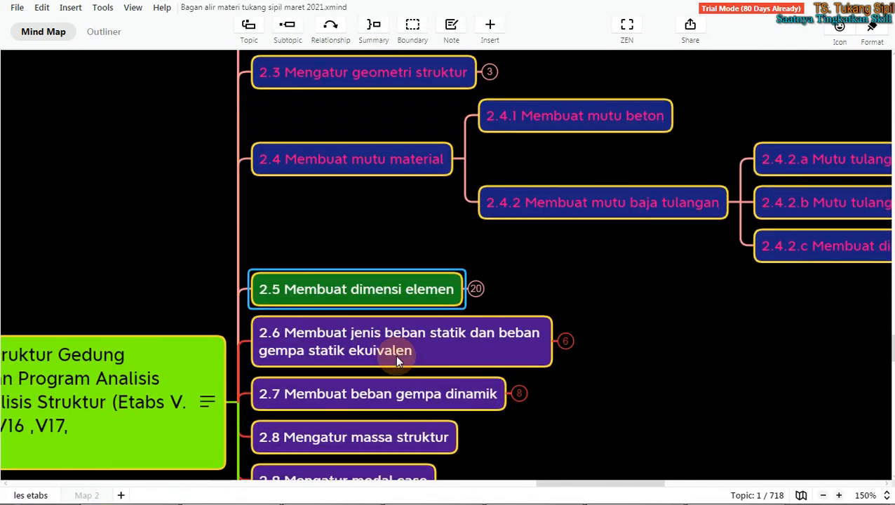
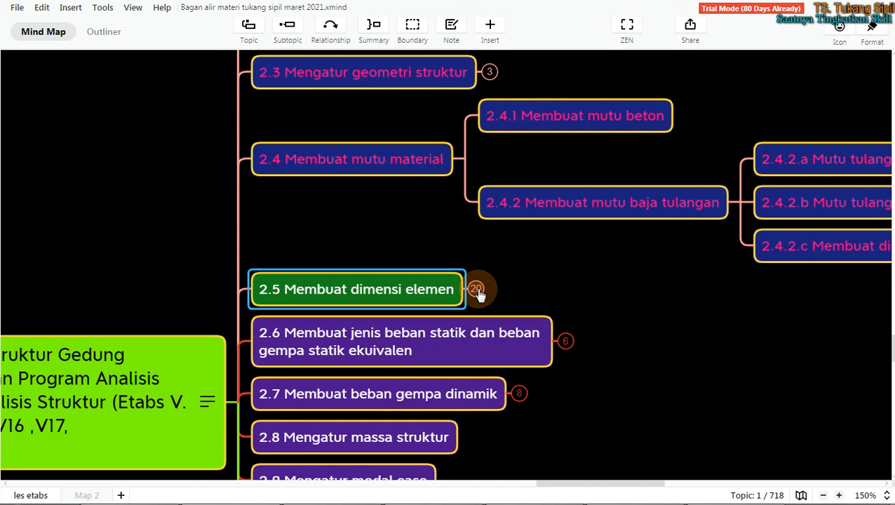
# Step: Switch from the XMind map to the Excel workbook '1 Contoh data perencanaan 2' via the taskbar
pyautogui.moveTo(392, 499)
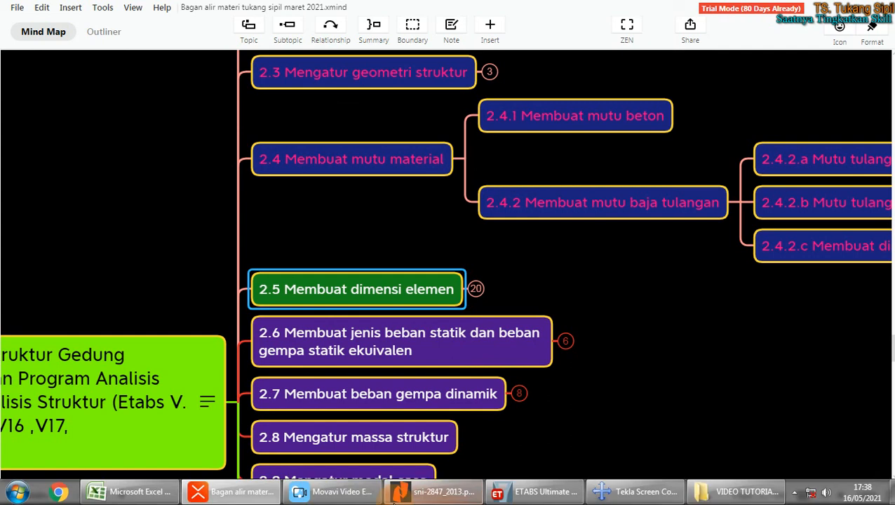
pyautogui.click(134, 492)
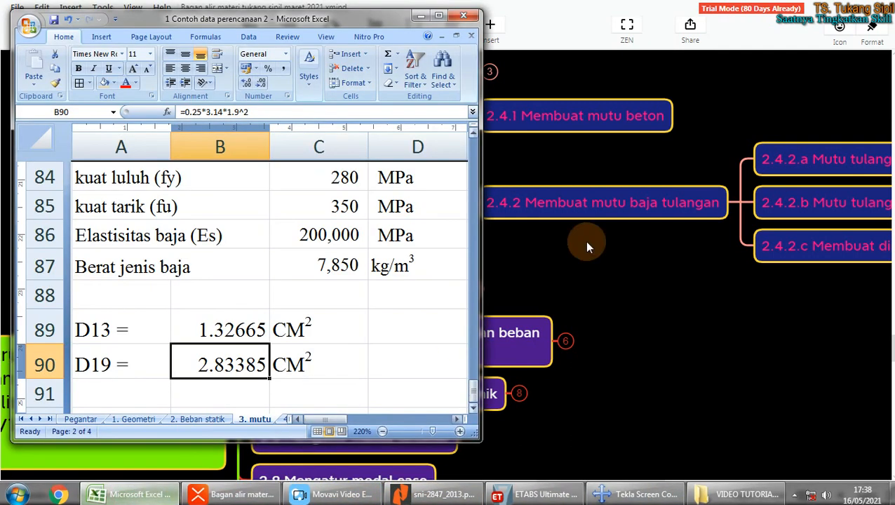
# Step: Maximize Excel and type the contact e-mail address into cell E88, fixing the typos
pyautogui.click(410, 319)
pyautogui.click(438, 14)
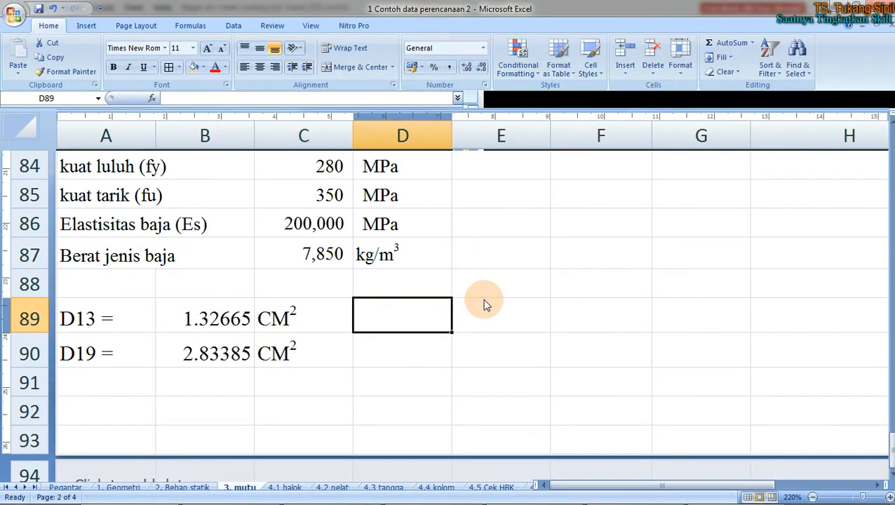
pyautogui.click(461, 290)
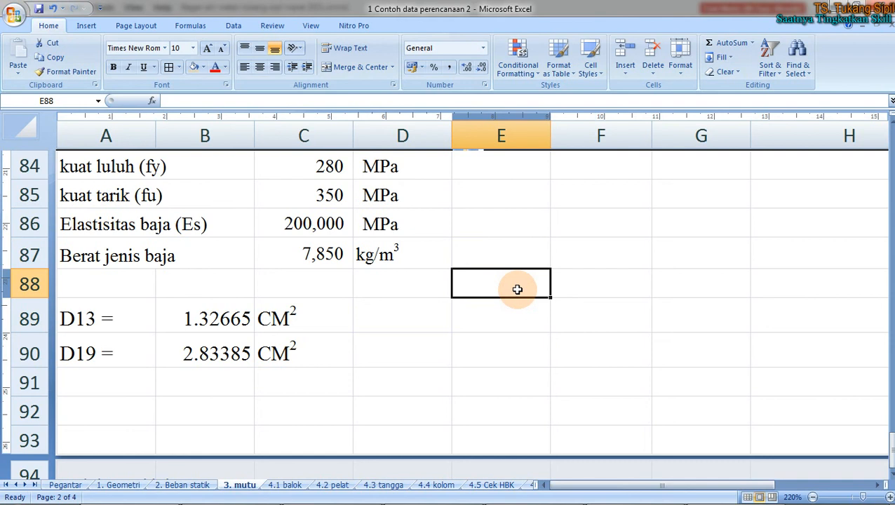
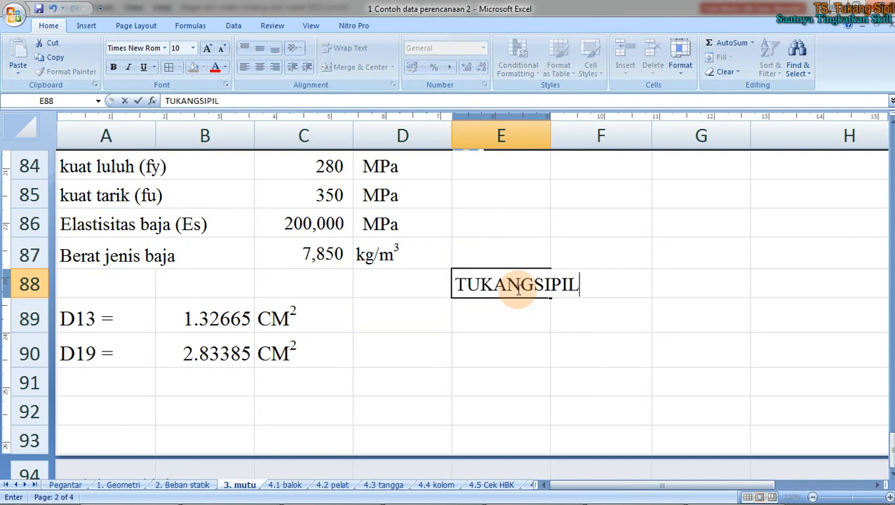
pyautogui.press('BackSpace')
pyautogui.press('BackSpace')
pyautogui.press('BackSpace')
pyautogui.press('BackSpace')
pyautogui.press('BackSpace')
pyautogui.press('BackSpace')
pyautogui.press('BackSpace')
pyautogui.press('BackSpace')
pyautogui.press('BackSpace')
pyautogui.press('BackSpace')
pyautogui.press('BackSpace')
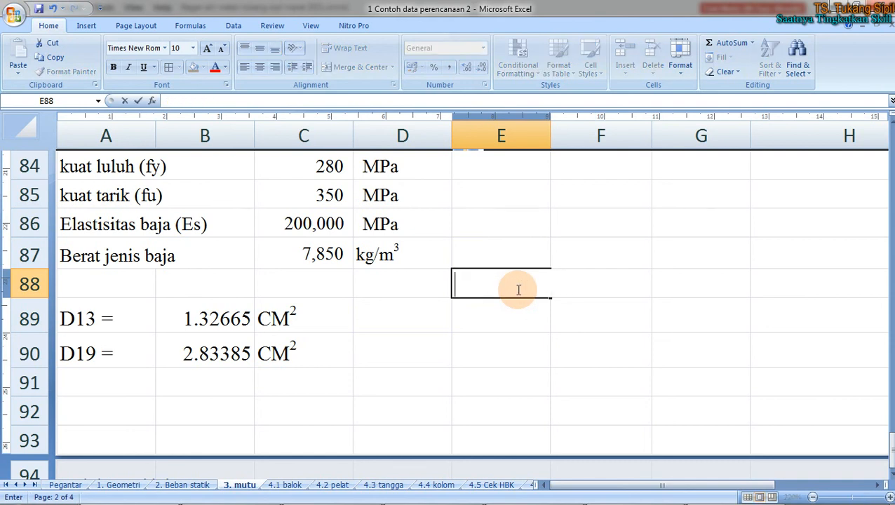
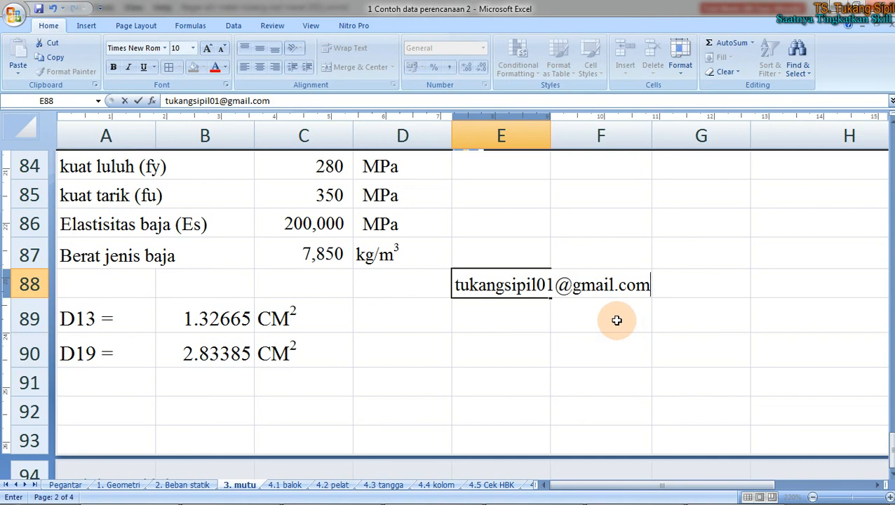
# Step: Confirm the E88 entry so it becomes a hyperlink, then reselect E88
pyautogui.click(519, 322)
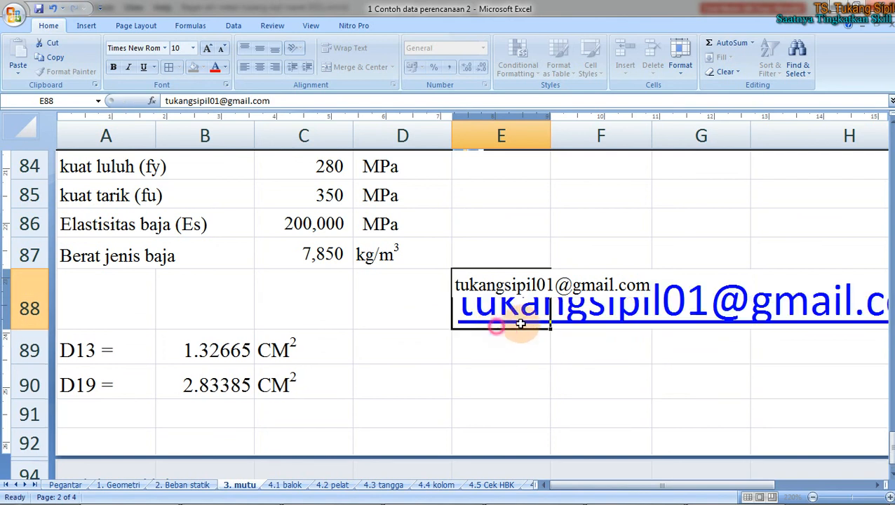
pyautogui.click(570, 370)
pyautogui.click(525, 372)
pyautogui.click(507, 306)
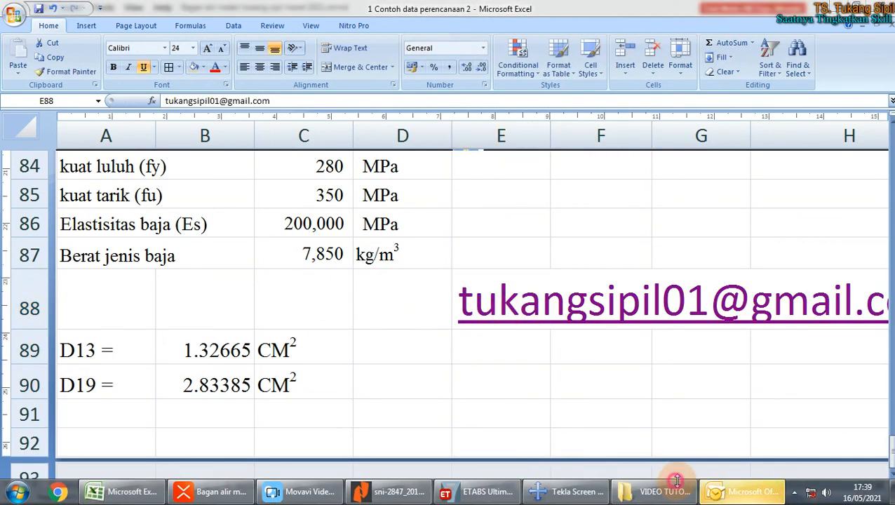
pyautogui.click(748, 493)
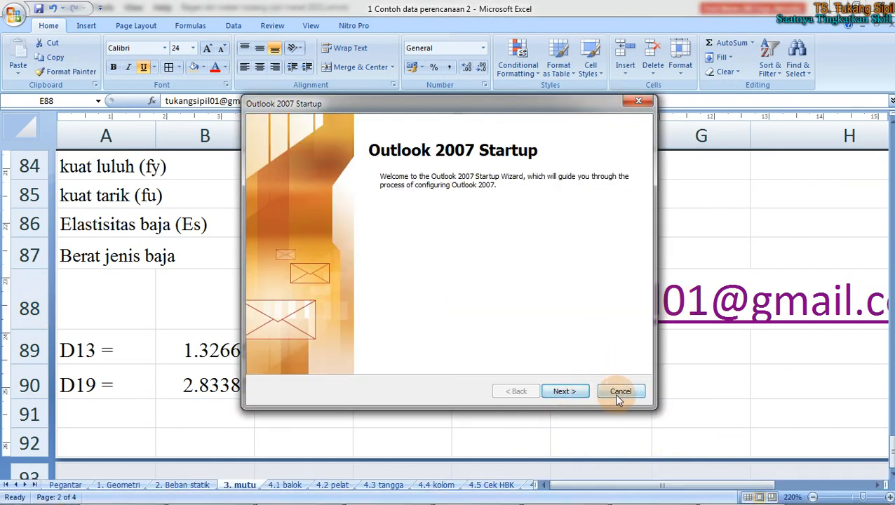
pyautogui.click(571, 390)
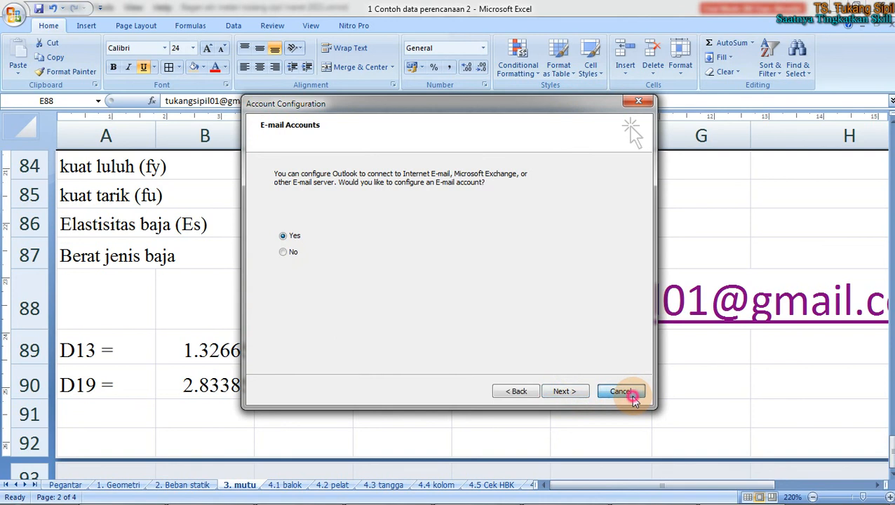
pyautogui.click(629, 390)
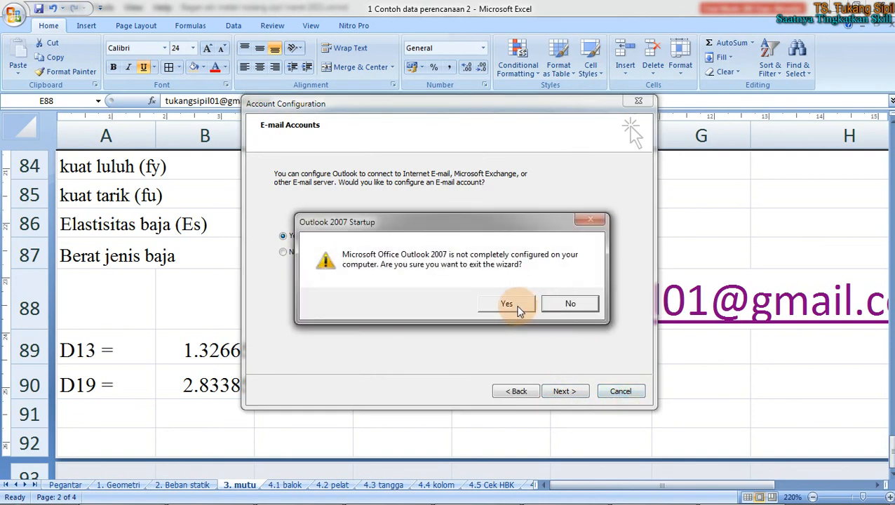
pyautogui.click(519, 308)
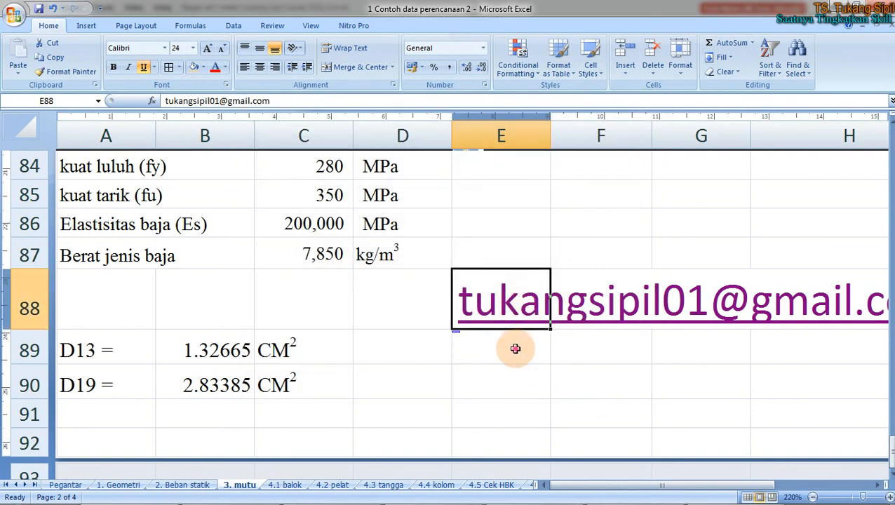
# Step: Scroll right across rows 88–90 to view the full e-mail hyperlink, then minimize Excel to XMind
pyautogui.click(515, 348)
pyautogui.moveTo(623, 484); pyautogui.dragTo(693, 485)
pyautogui.moveTo(438, 412); pyautogui.dragTo(437, 399)
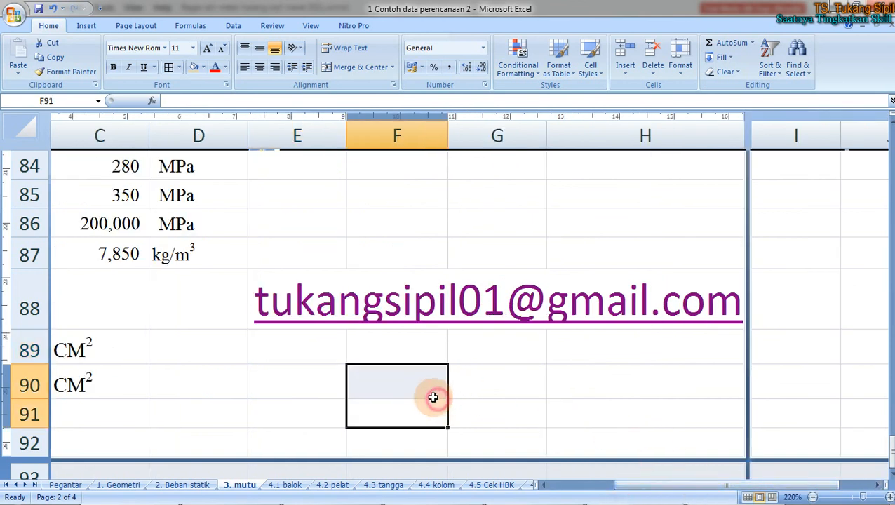
pyautogui.click(306, 391)
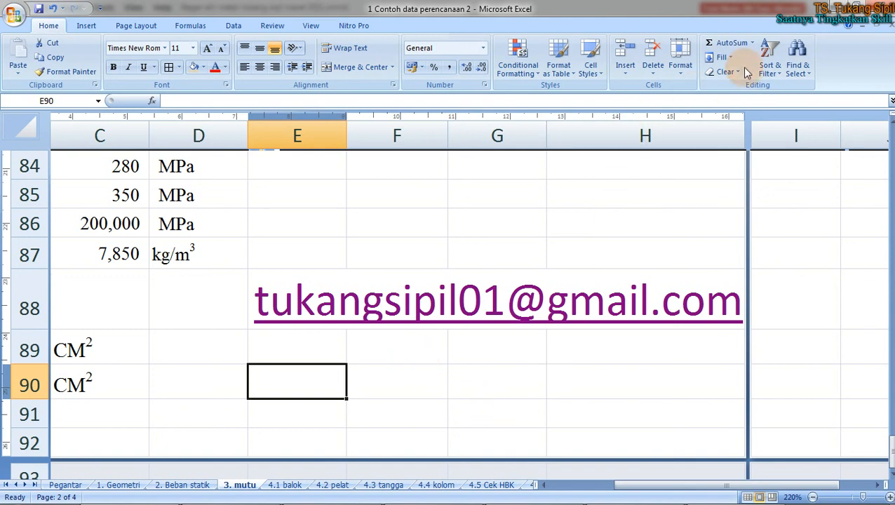
pyautogui.click(841, 7)
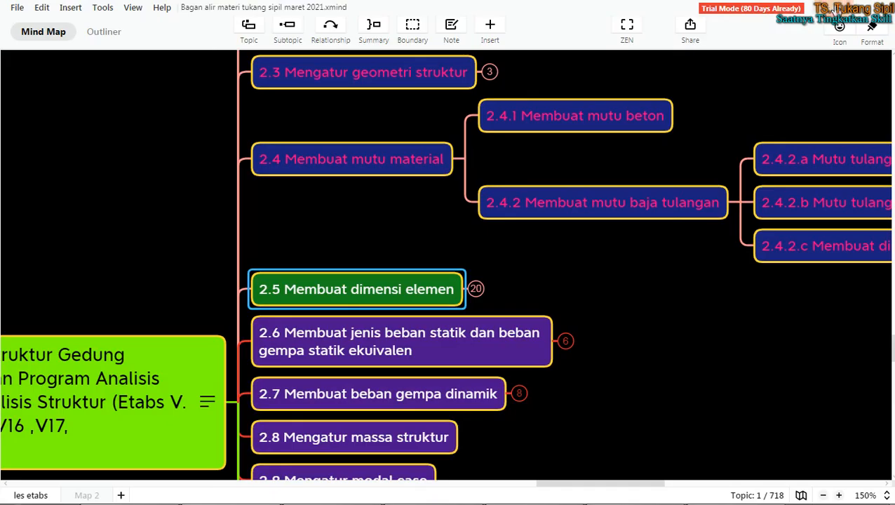